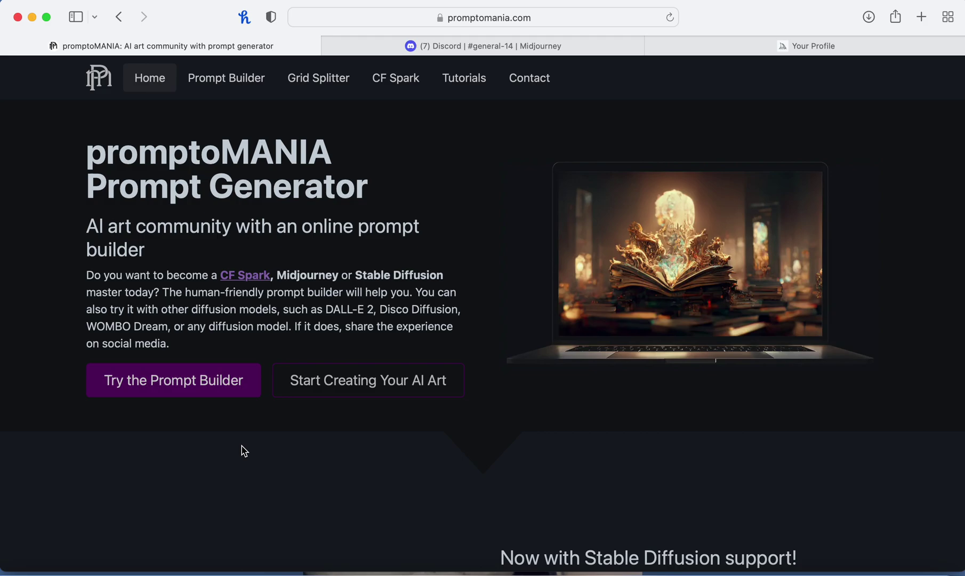
# Step: Open the prompt builder and choose Midjourney as the diffusion model
pyautogui.click(177, 382)
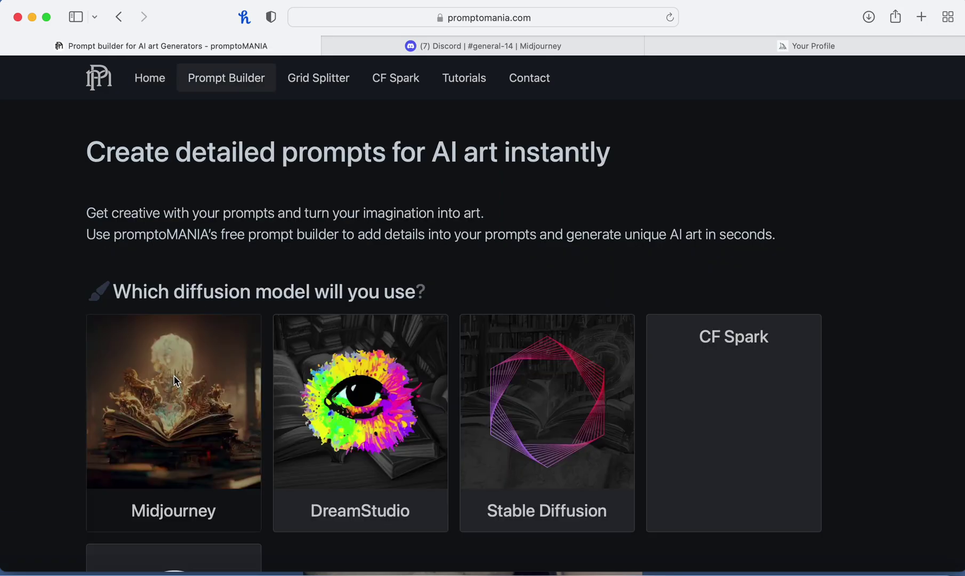
pyautogui.scroll(-2, 177, 382)
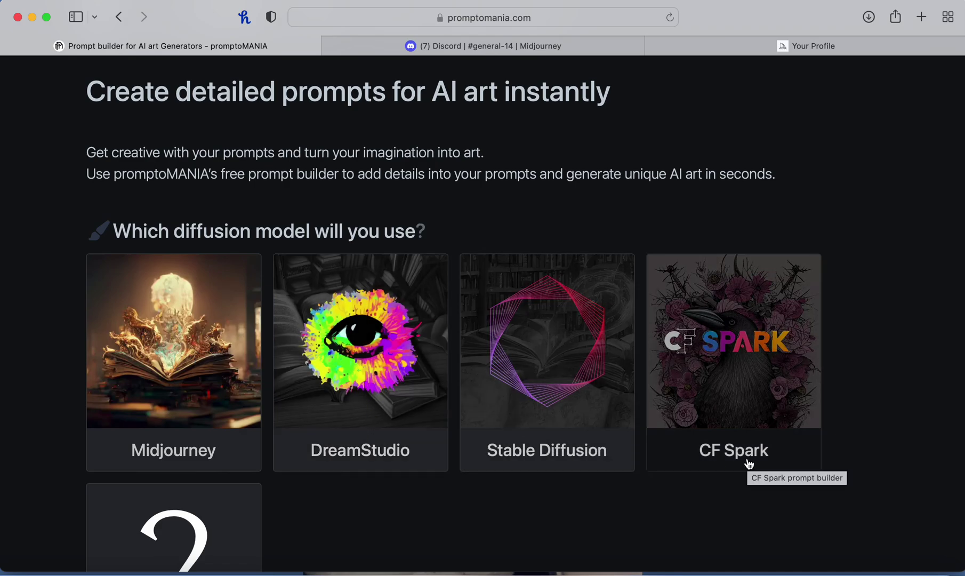
pyautogui.scroll(-3, 356, 513)
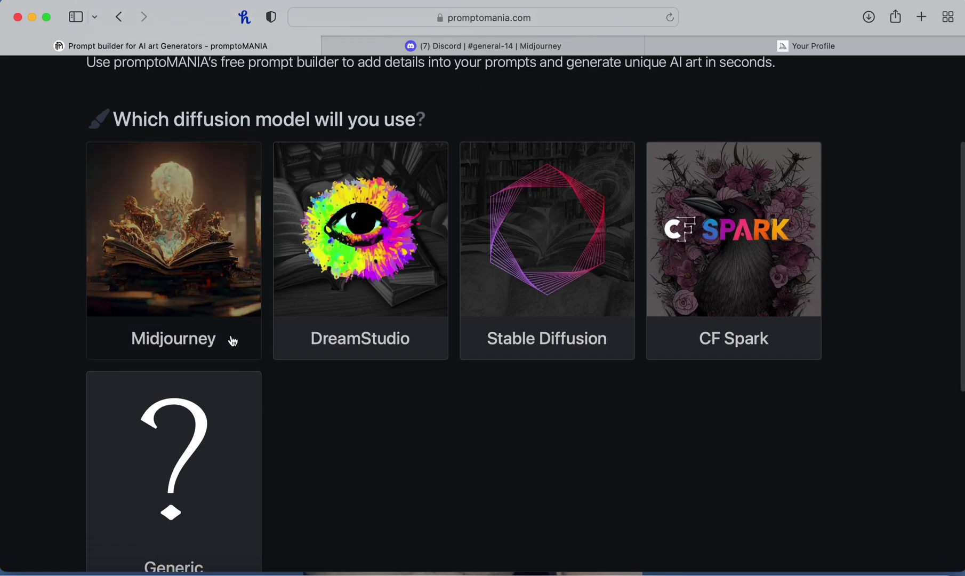
pyautogui.click(178, 242)
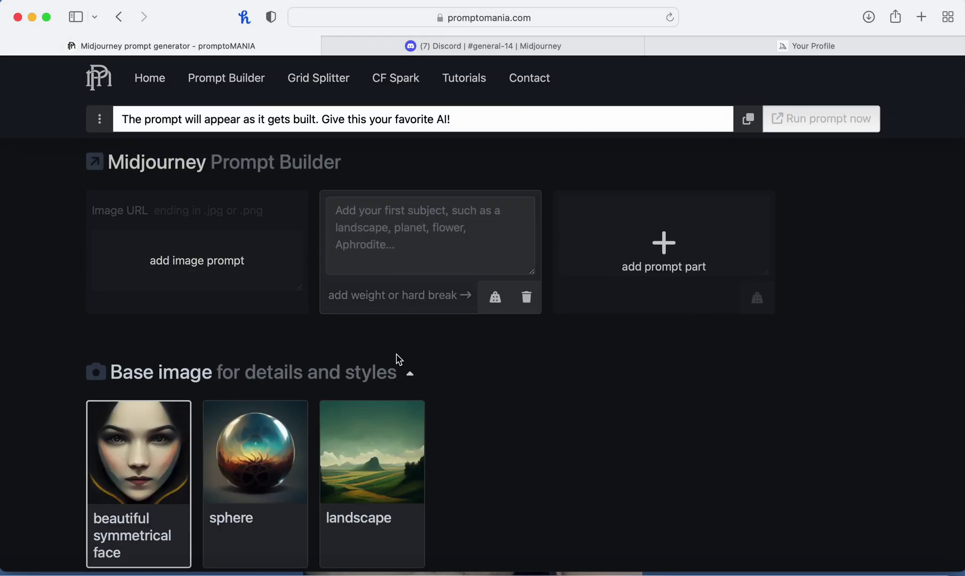
# Step: Enter "rainbow with white fur cat" as the first subject of the prompt
pyautogui.scroll(-1, 437, 344)
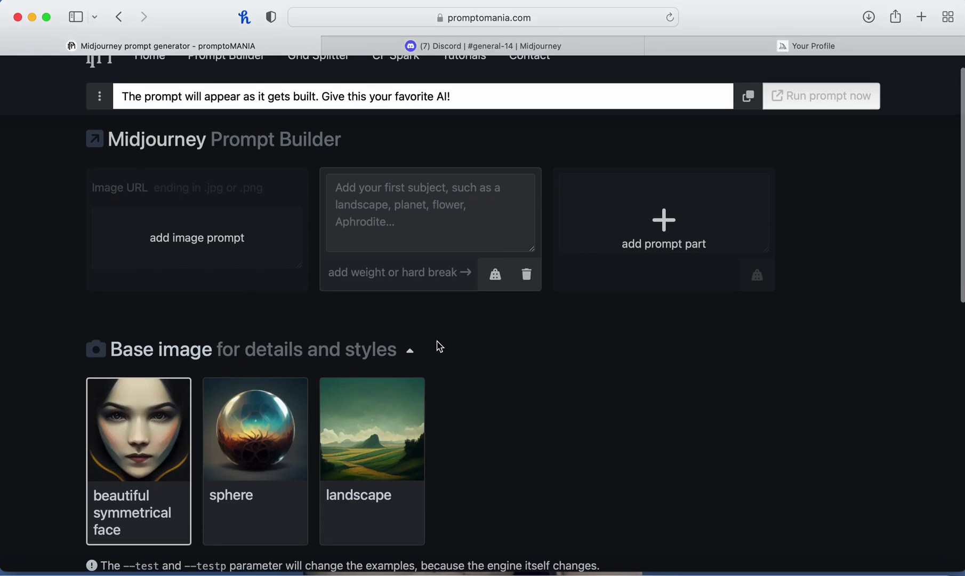
pyautogui.click(417, 220)
pyautogui.write('rainbow with white f')
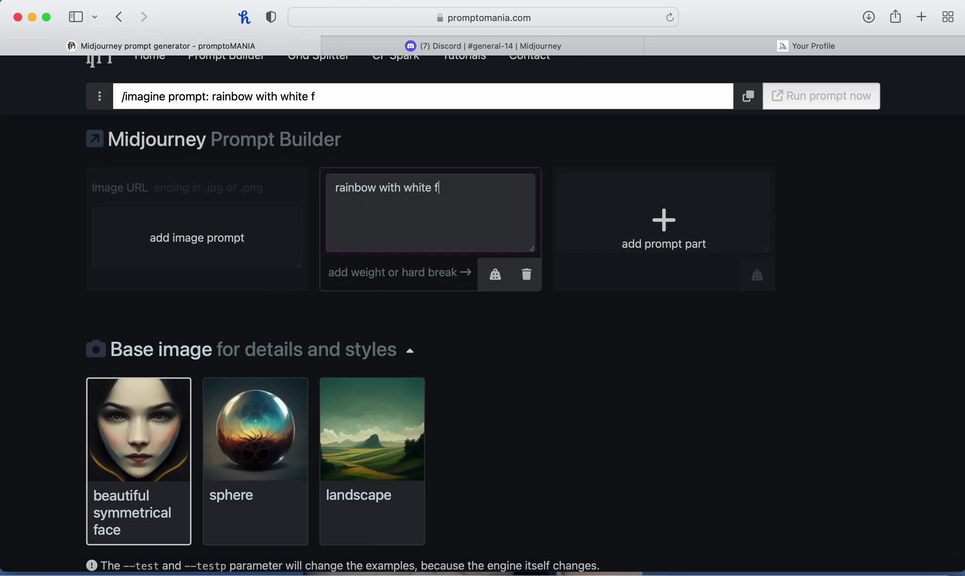
pyautogui.write('ur cat')
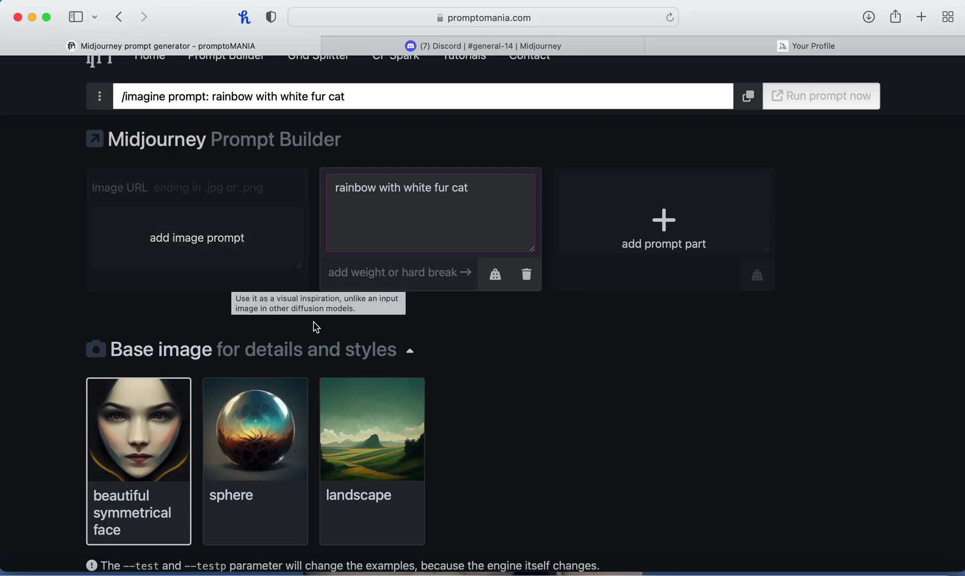
# Step: Expand the section for adding details to the prompt, below the base image choices
pyautogui.scroll(-3, 503, 372)
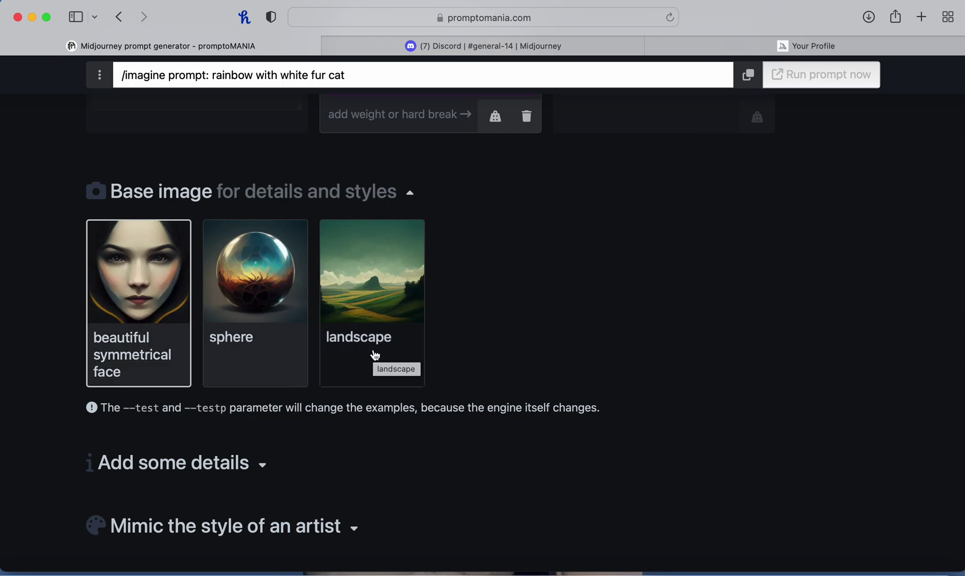
pyautogui.scroll(-2, 144, 315)
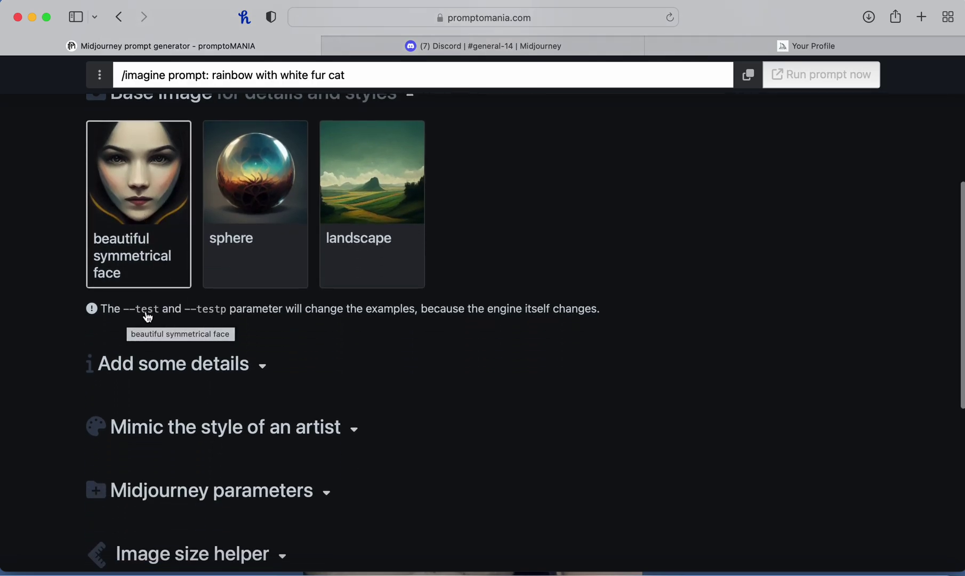
pyautogui.click(252, 371)
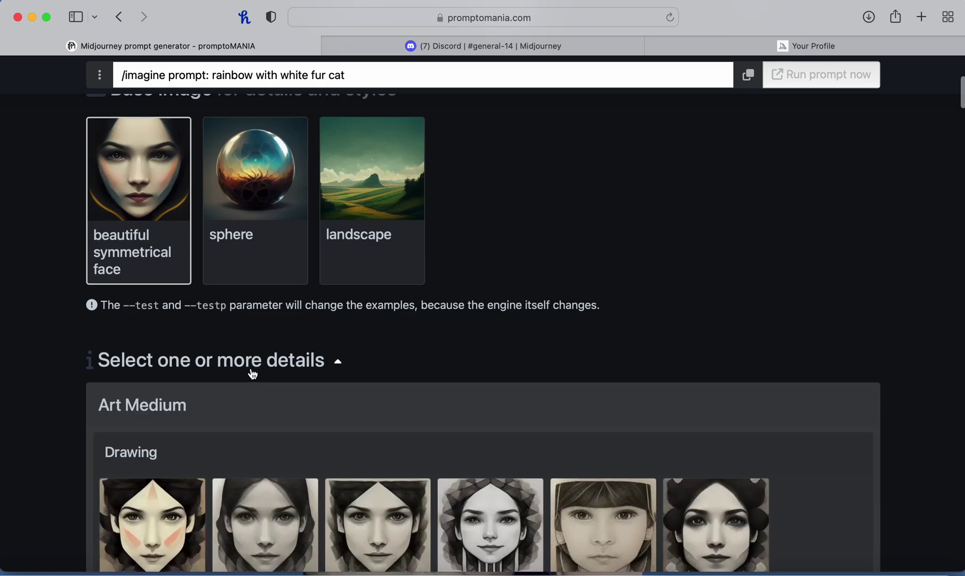
# Step: Examine the Art Medium options in the Drawing, Pencil, Ink, Pastels and Chalk, and Paint groups
pyautogui.scroll(-5, 252, 373)
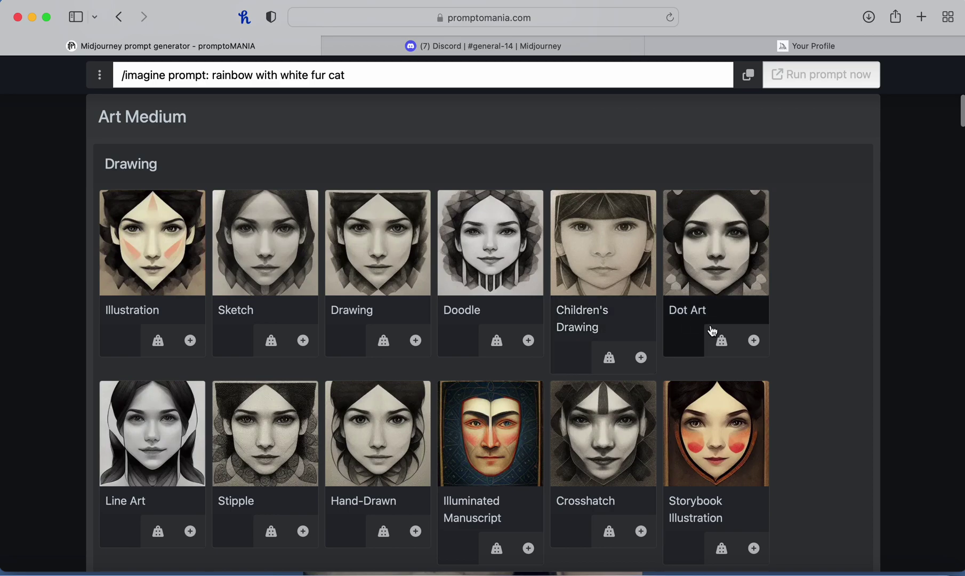
pyautogui.scroll(-2, 547, 404)
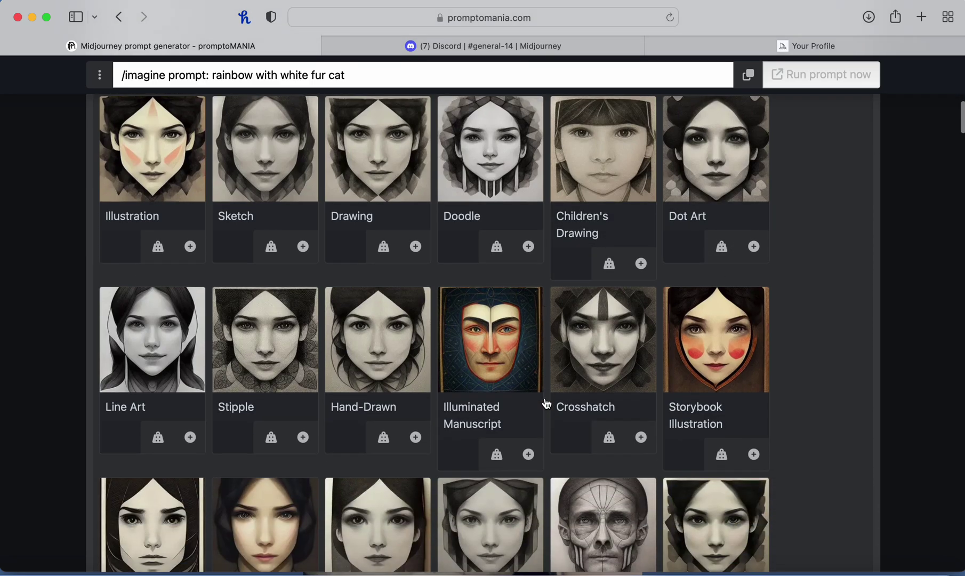
pyautogui.scroll(-5, 547, 404)
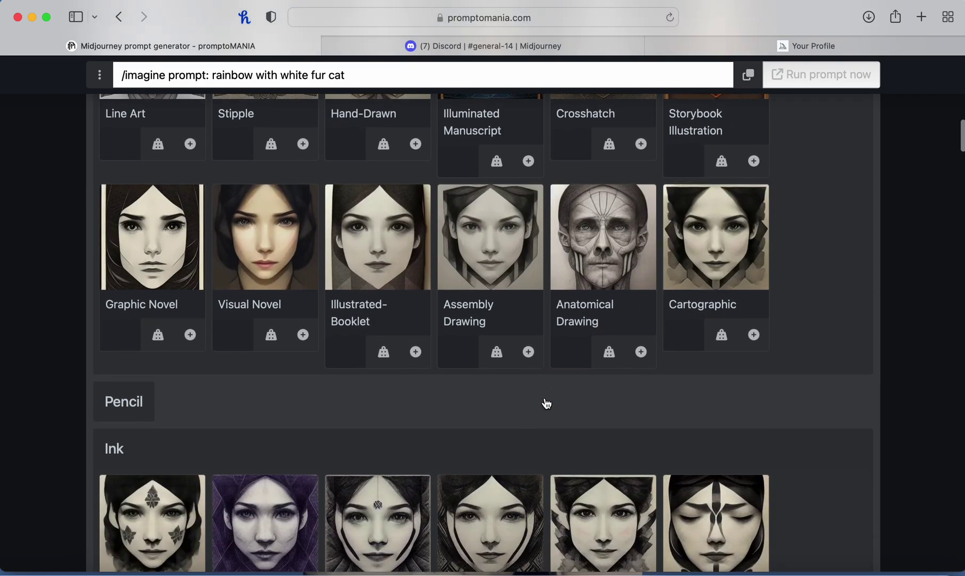
pyautogui.click(129, 401)
pyautogui.scroll(-1, 395, 427)
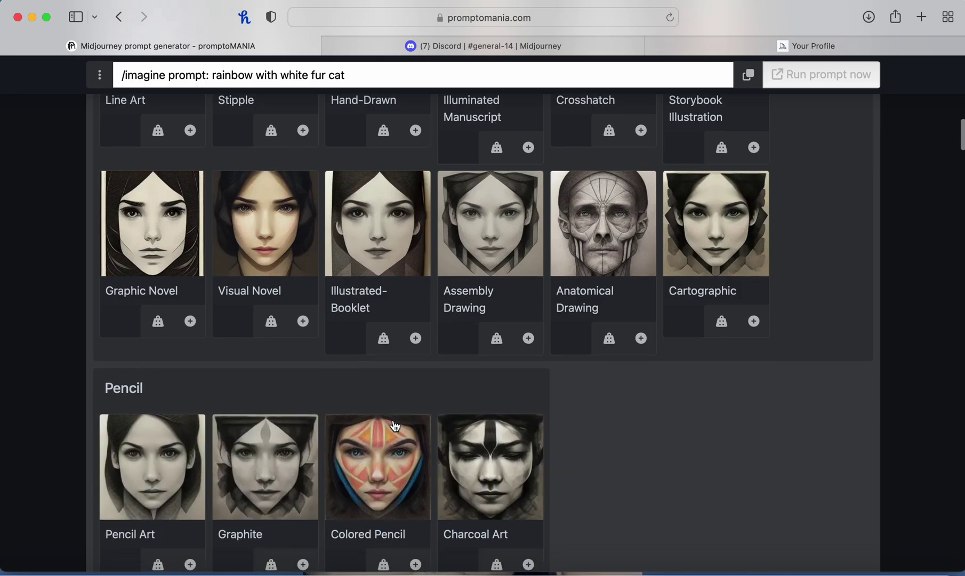
pyautogui.scroll(-2, 395, 426)
pyautogui.scroll(-4, 395, 426)
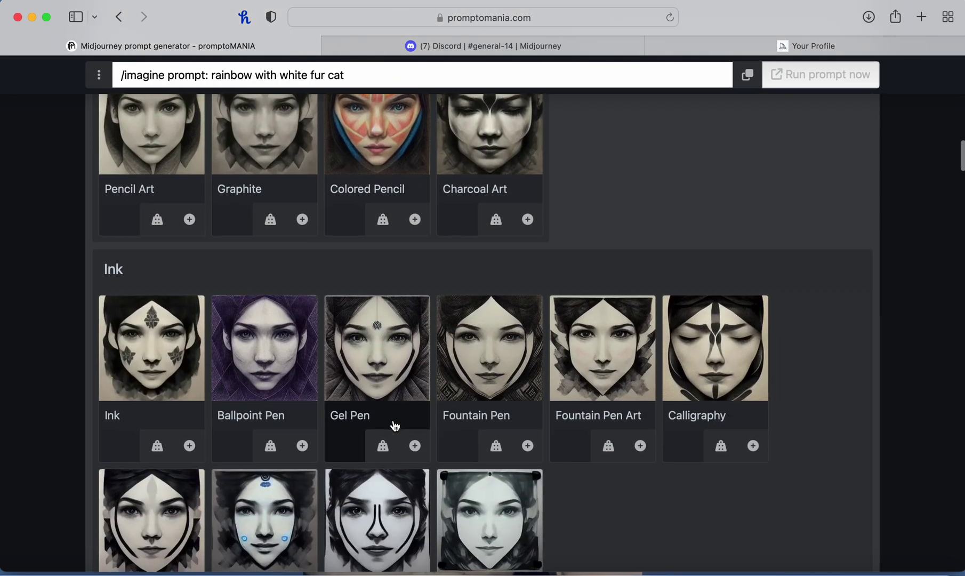
pyautogui.scroll(-6, 241, 334)
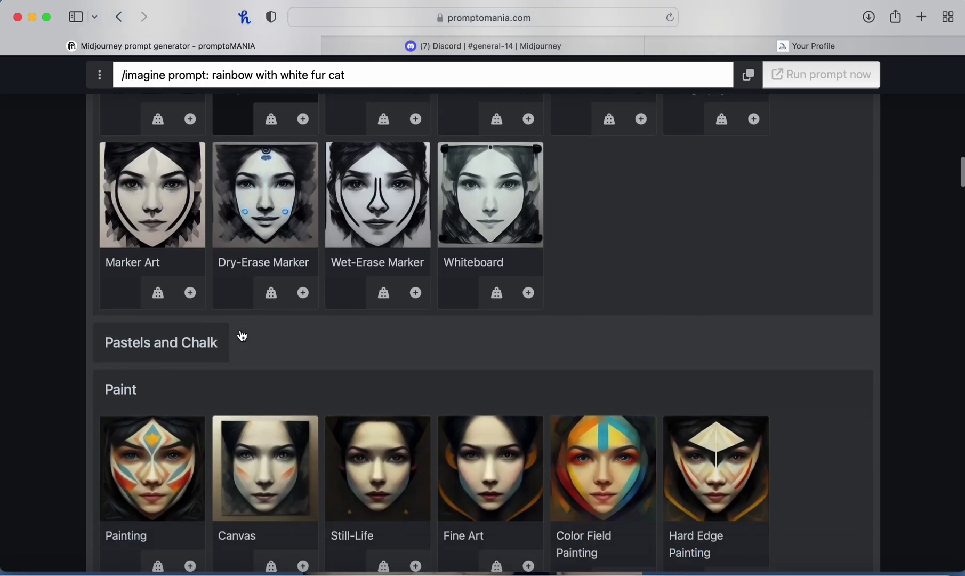
pyautogui.scroll(-1, 242, 335)
pyautogui.click(196, 274)
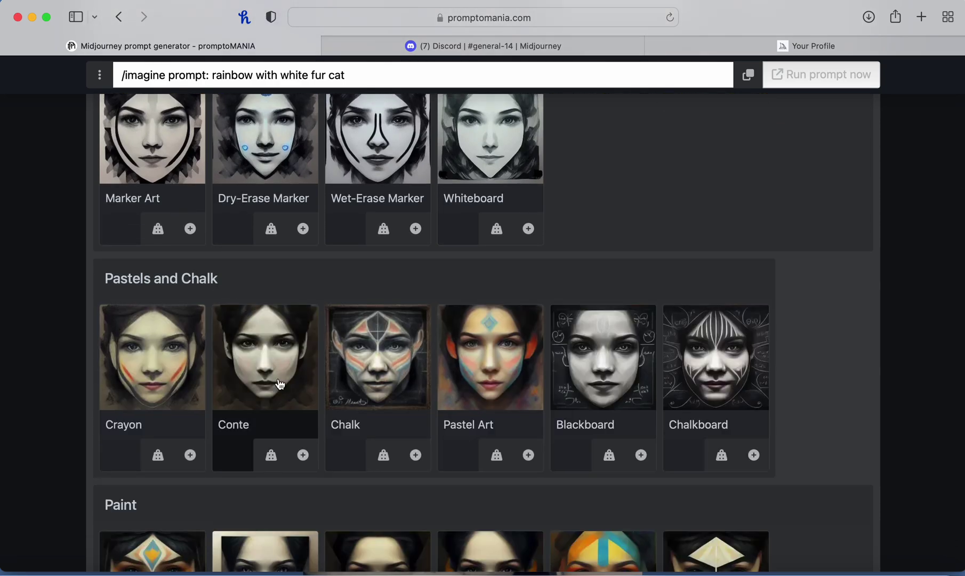
pyautogui.scroll(-5, 280, 384)
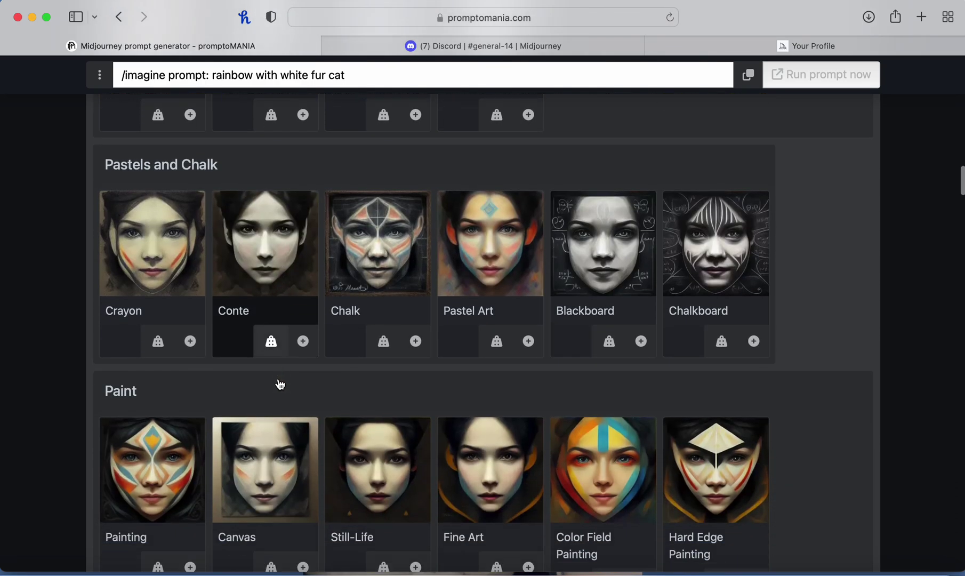
pyautogui.scroll(-2, 281, 384)
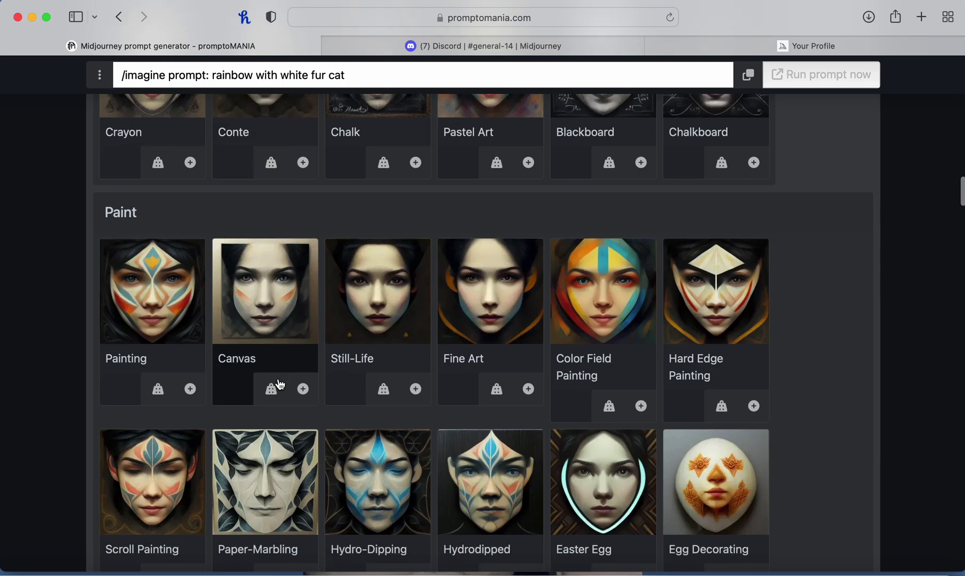
pyautogui.scroll(-8, 280, 384)
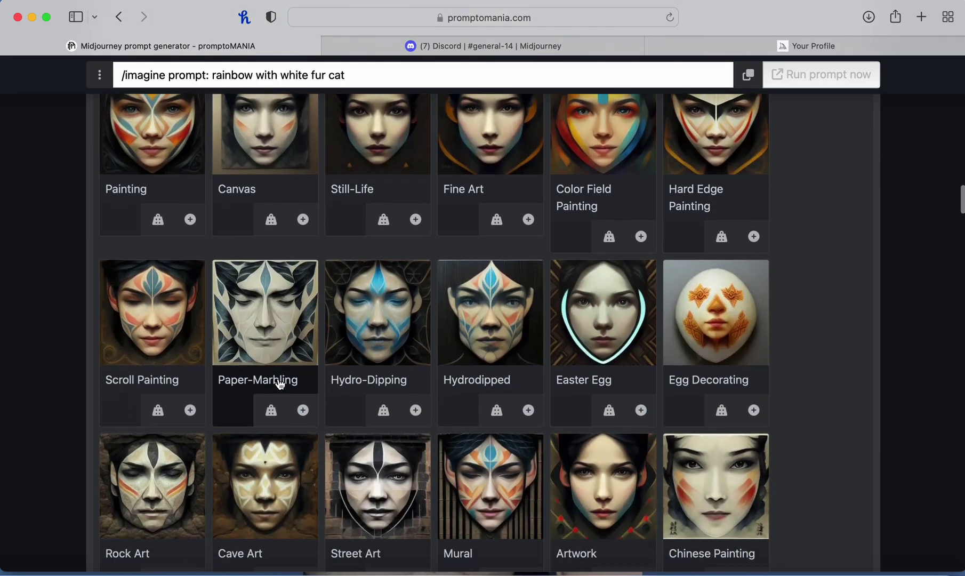
pyautogui.scroll(-5, 281, 381)
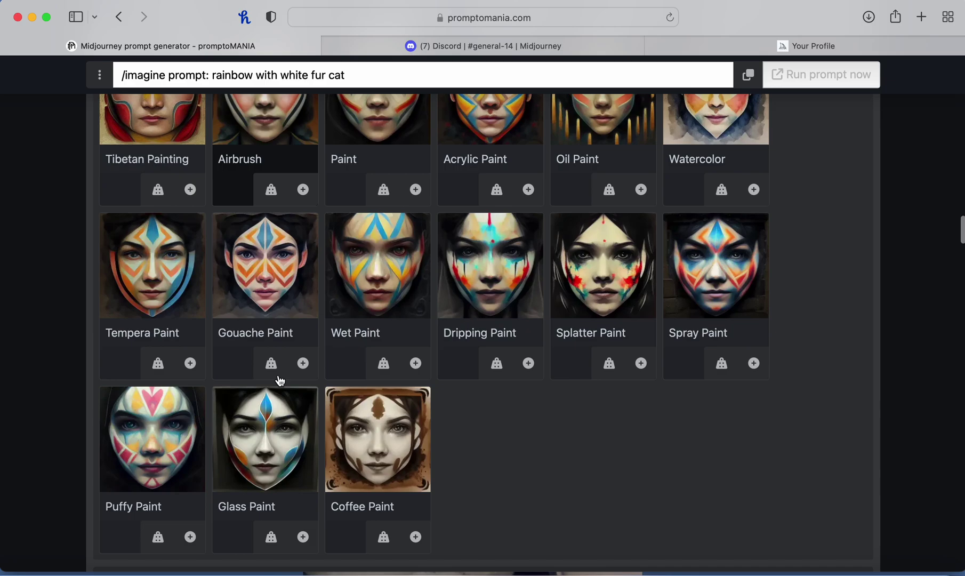
# Step: Add the Digital Art style from the Print group to the prompt
pyautogui.scroll(-8, 280, 381)
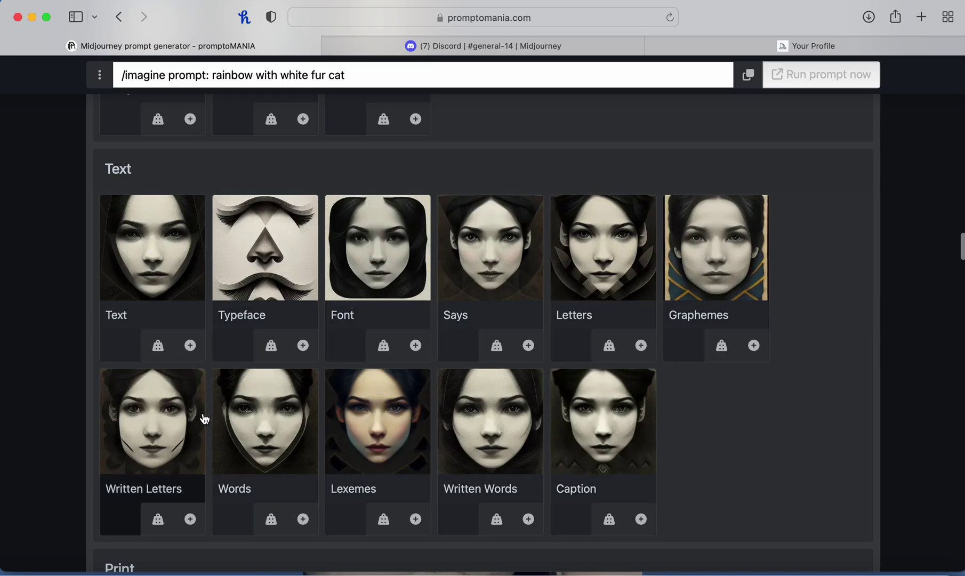
pyautogui.scroll(-7, 204, 421)
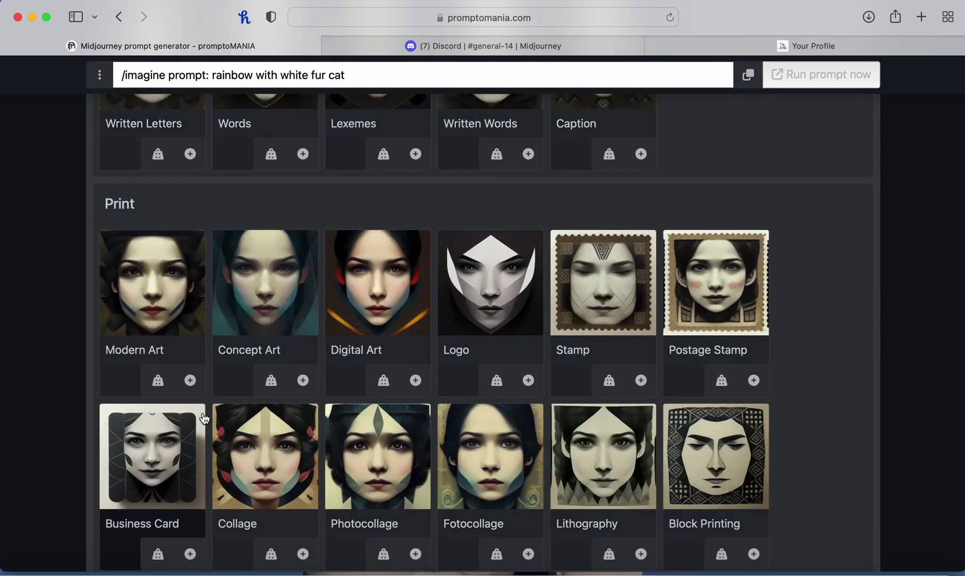
pyautogui.scroll(-2, 204, 420)
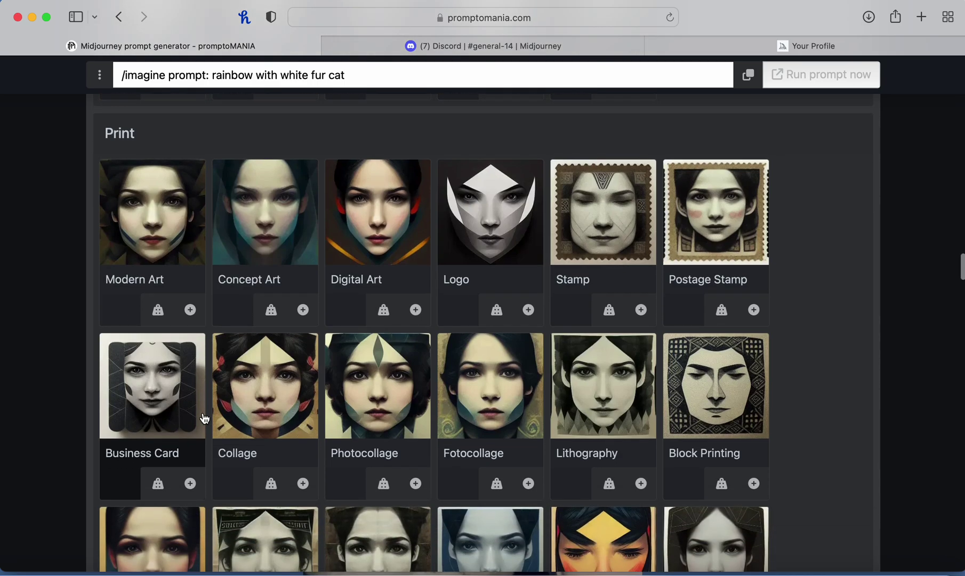
pyautogui.click(380, 223)
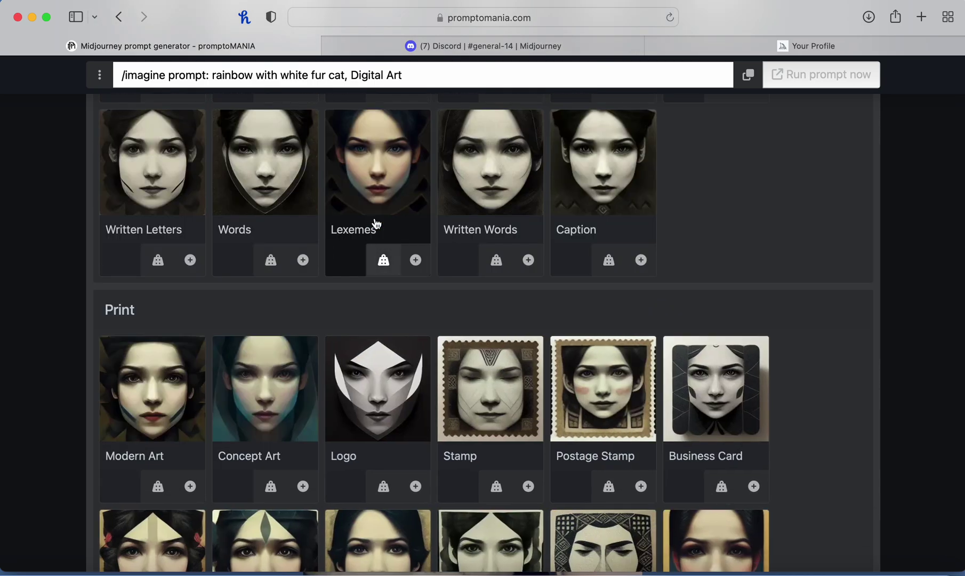
# Step: Review the current prompt parts at the start of the builder, including the Digital Art part, and return to the Print styles
pyautogui.scroll(-15, 569, 246)
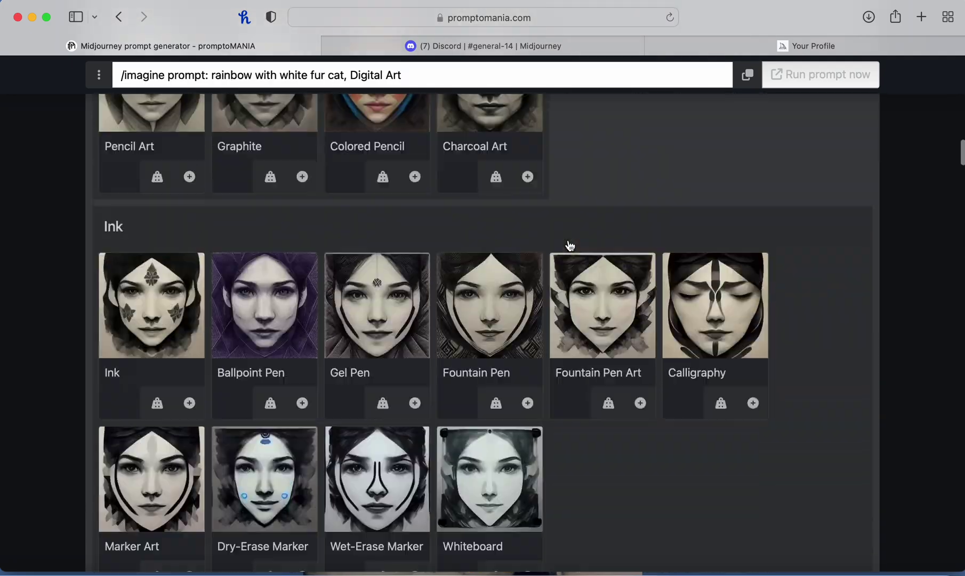
pyautogui.scroll(20, 570, 246)
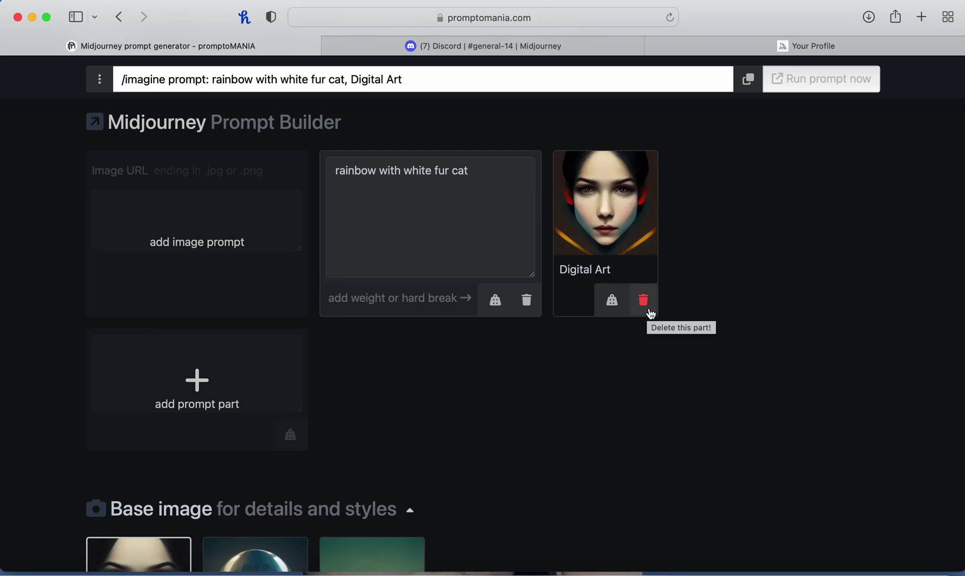
pyautogui.scroll(-20, 614, 309)
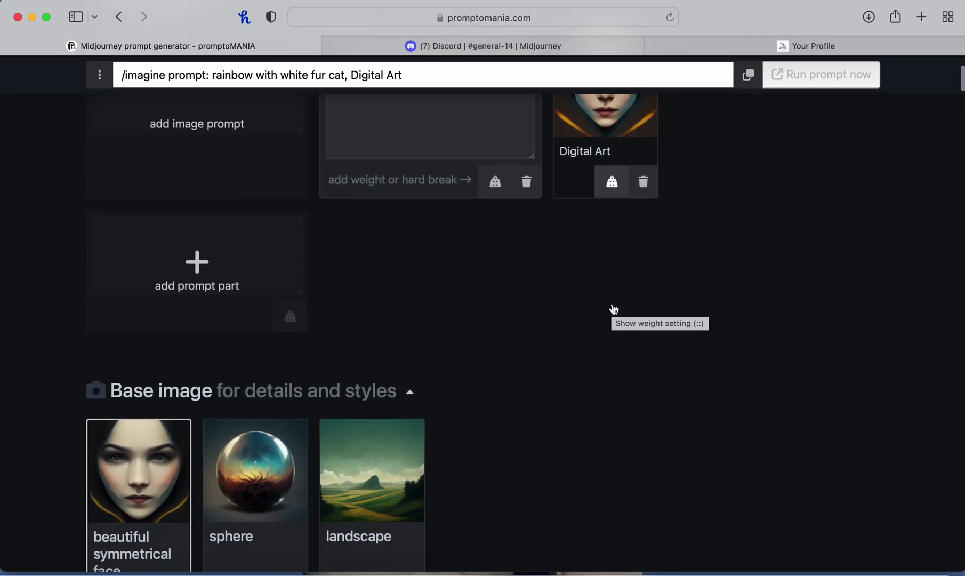
pyautogui.scroll(-20, 615, 309)
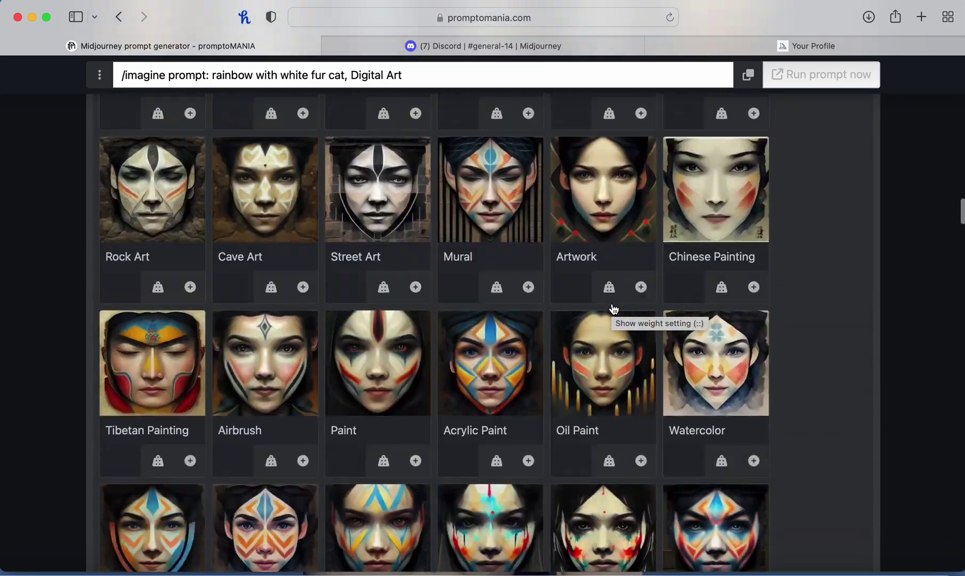
pyautogui.scroll(-20, 615, 310)
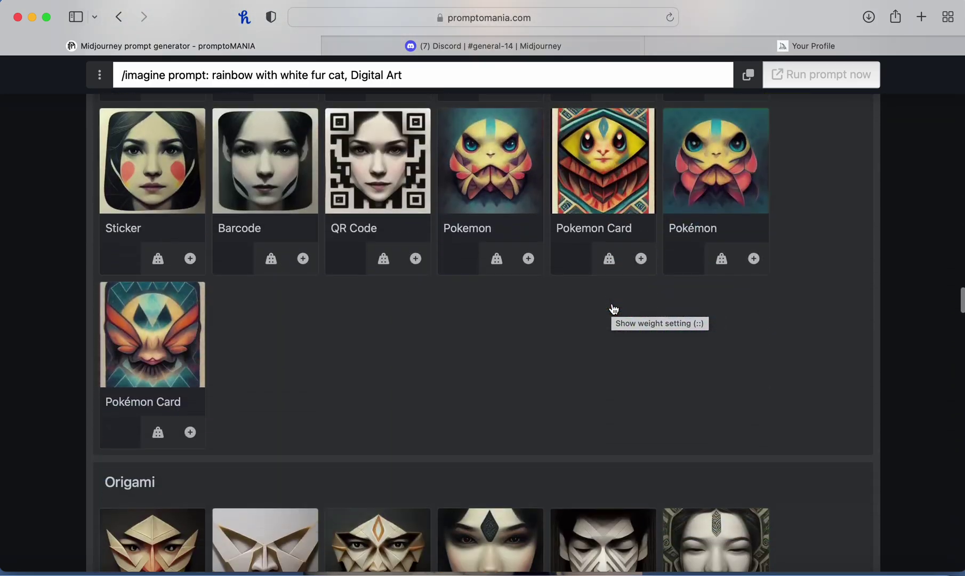
pyautogui.scroll(-4, 614, 309)
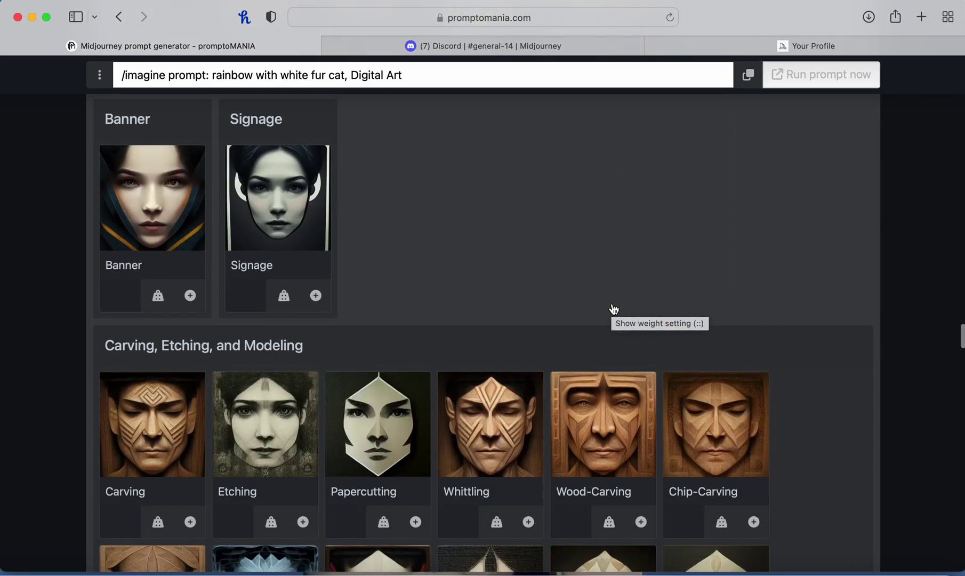
pyautogui.scroll(15, 614, 309)
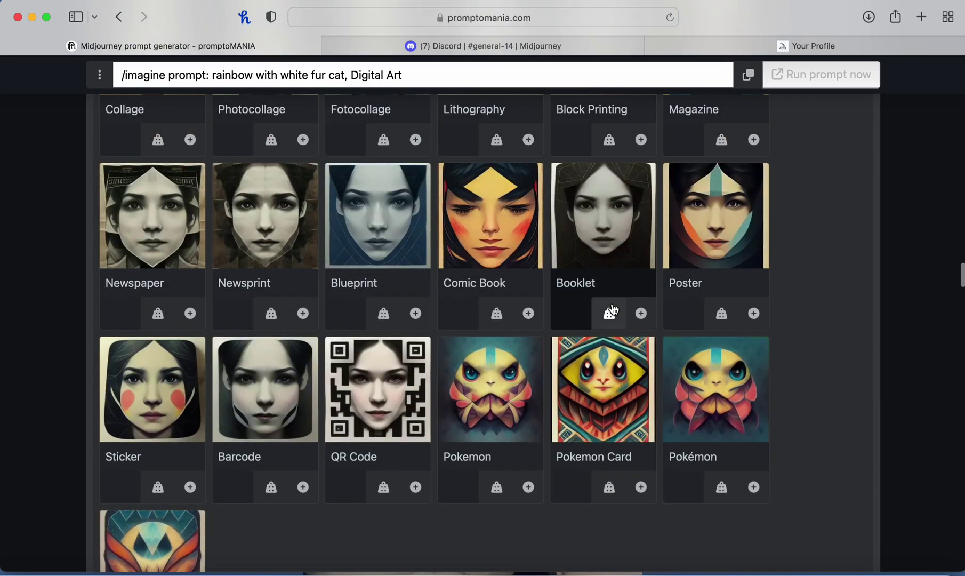
pyautogui.scroll(10, 613, 309)
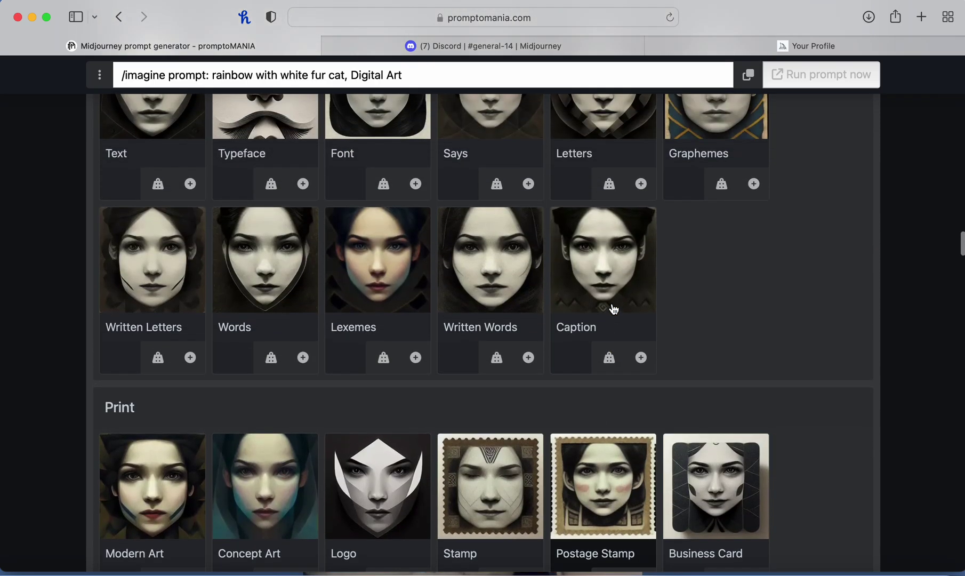
# Step: Examine the Art Medium options in the Print, Origami, Mosaic, Banner, Signage, and Carving, Etching, and Modeling groups
pyautogui.scroll(-3, 463, 352)
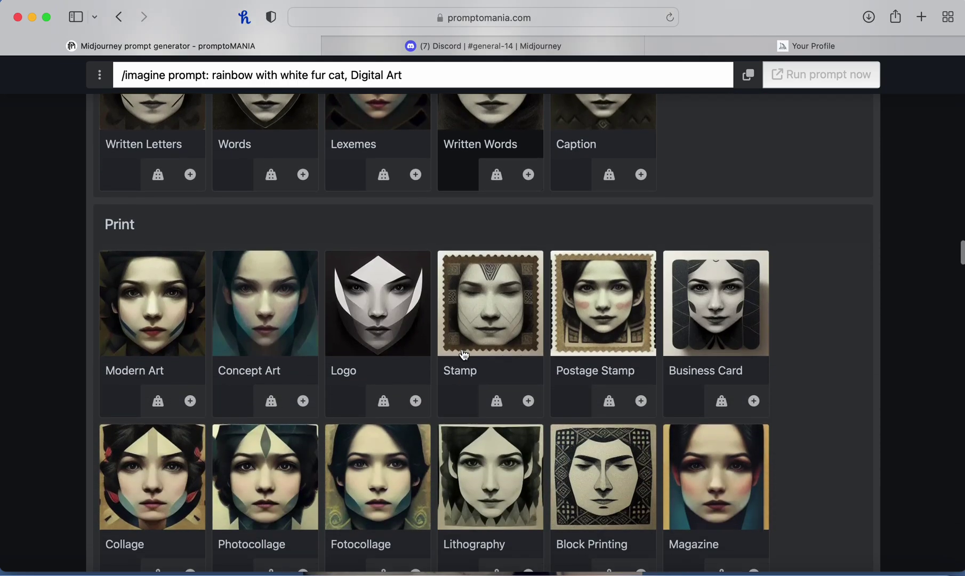
pyautogui.scroll(-3, 464, 355)
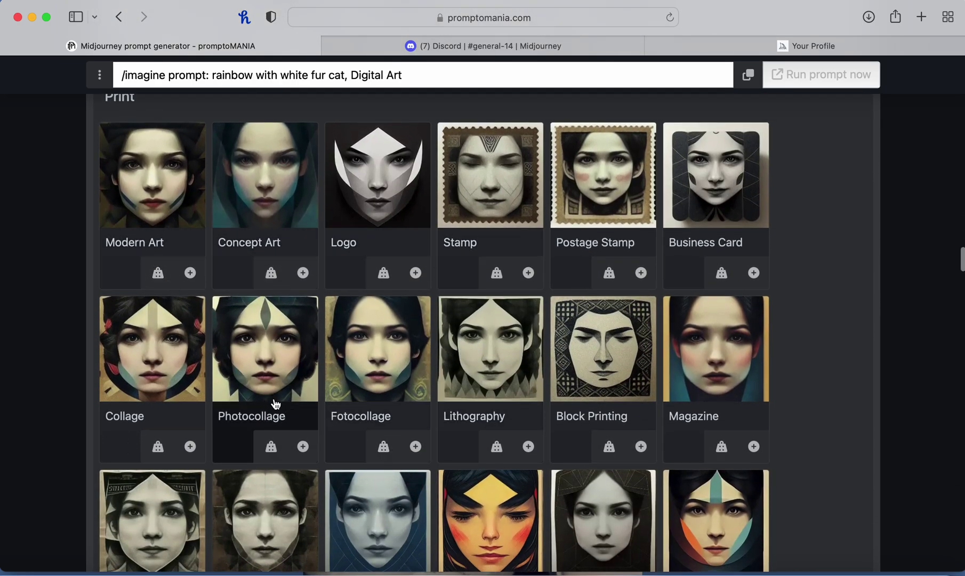
pyautogui.scroll(-6, 570, 441)
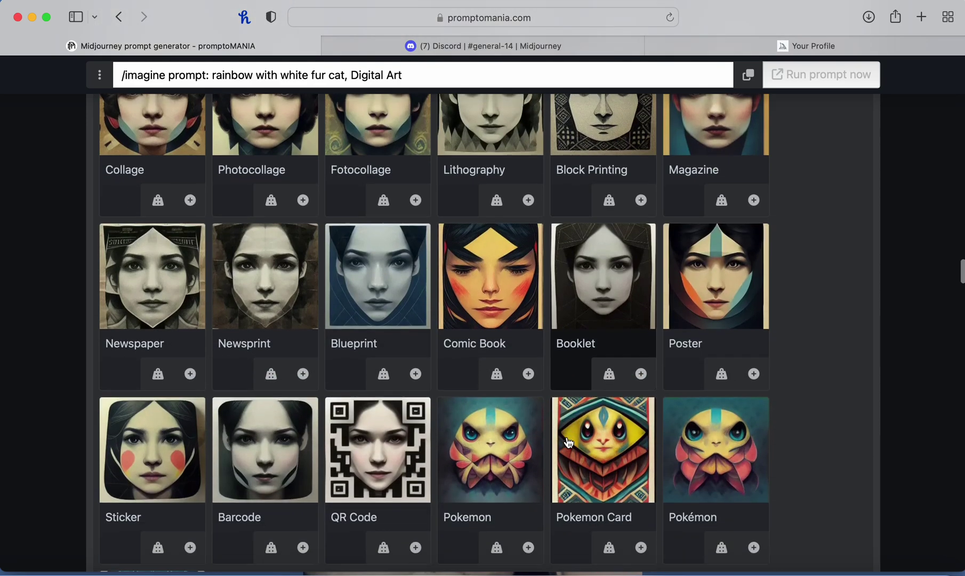
pyautogui.scroll(-3, 569, 443)
pyautogui.scroll(-7, 569, 443)
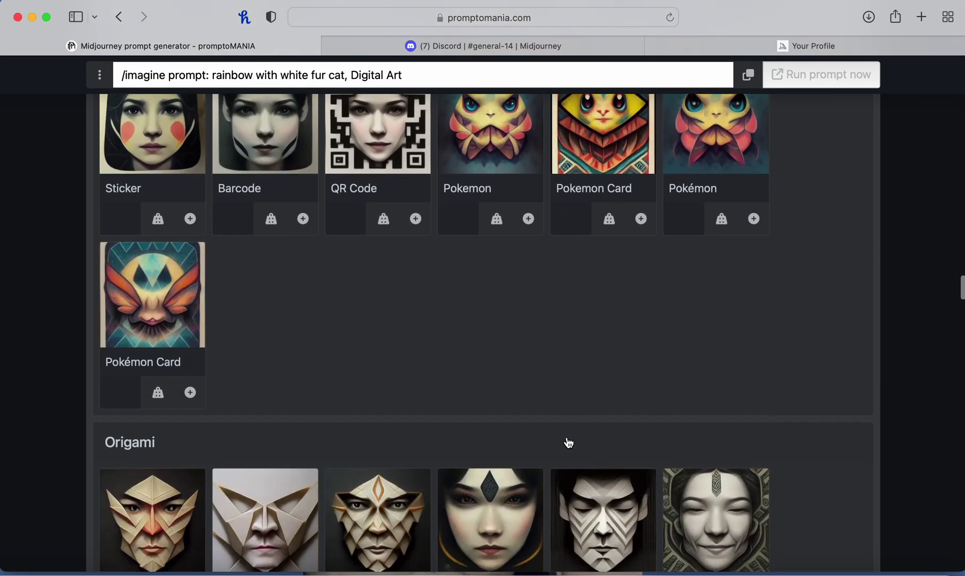
pyautogui.scroll(-2, 569, 443)
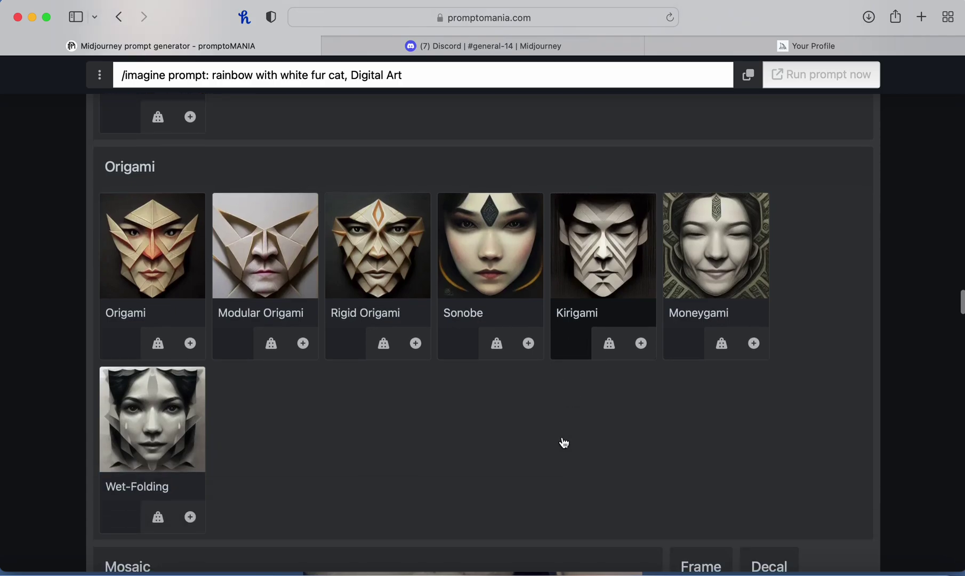
pyautogui.scroll(-7, 411, 374)
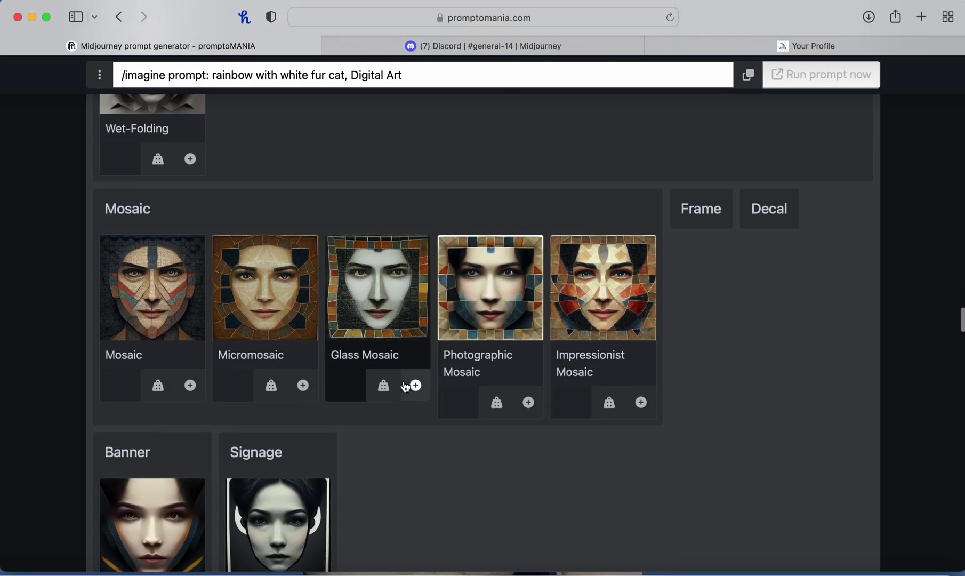
pyautogui.scroll(-4, 406, 387)
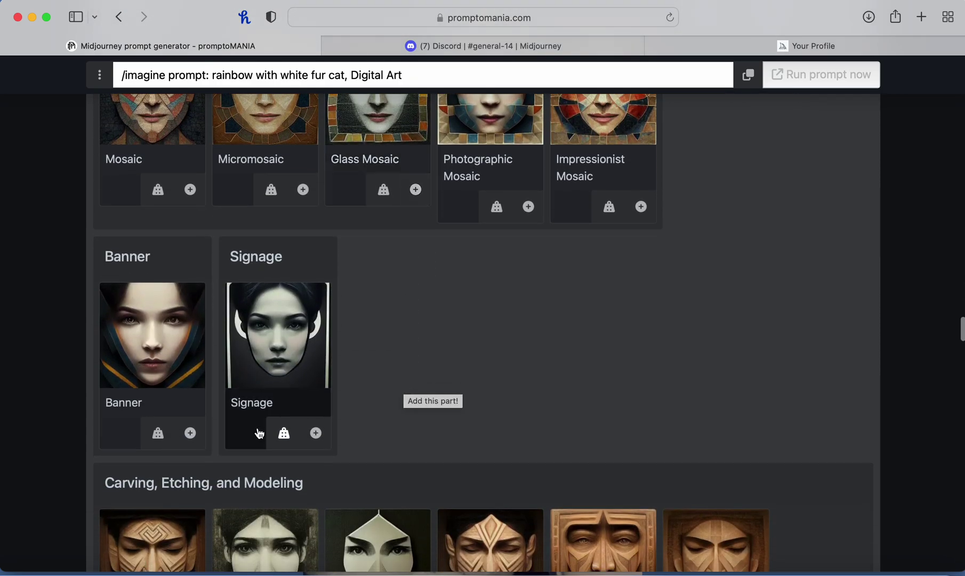
pyautogui.scroll(-7, 332, 358)
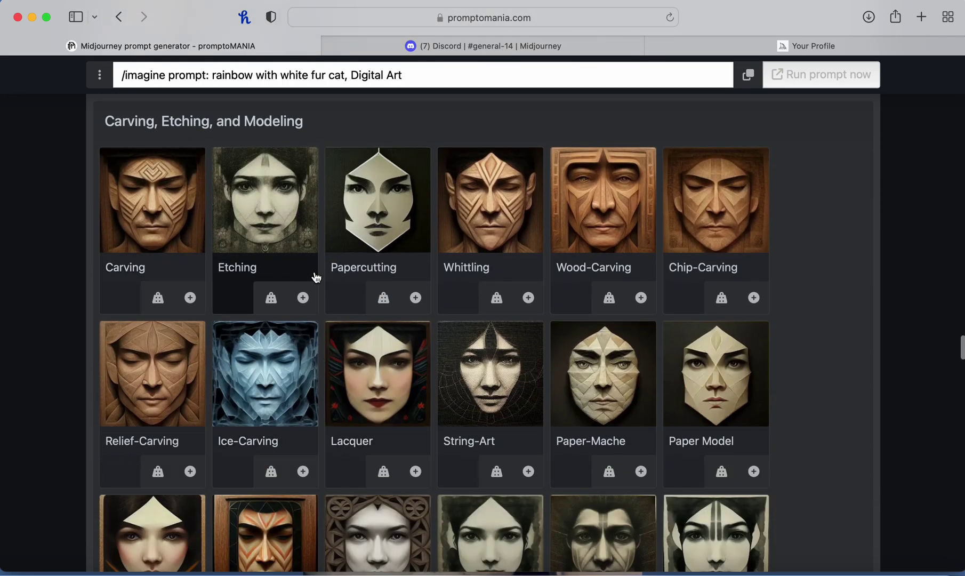
pyautogui.scroll(-9, 316, 277)
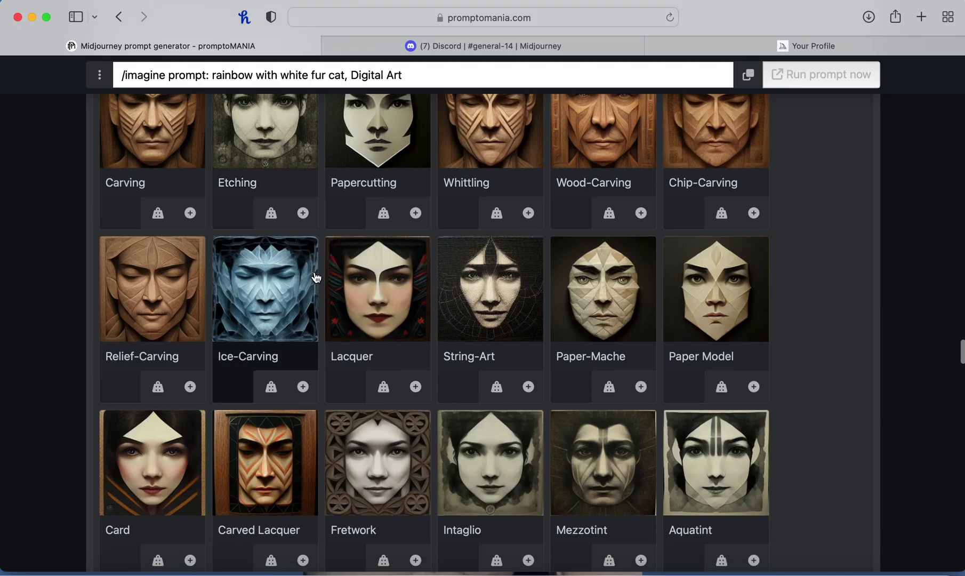
pyautogui.scroll(-5, 317, 278)
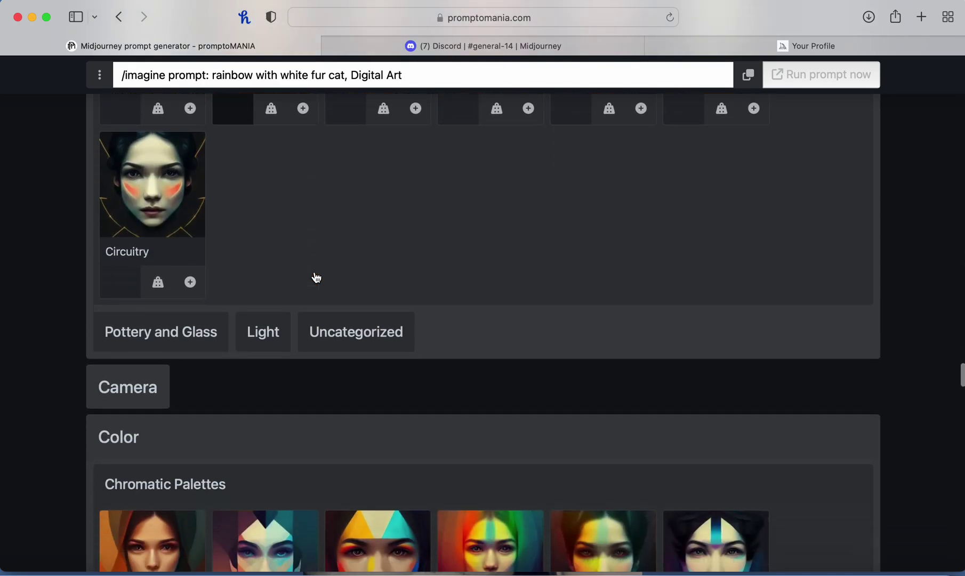
# Step: Expand the Pottery and Glass group of the art mediums and look through its styles
pyautogui.click(183, 336)
pyautogui.scroll(-2, 351, 339)
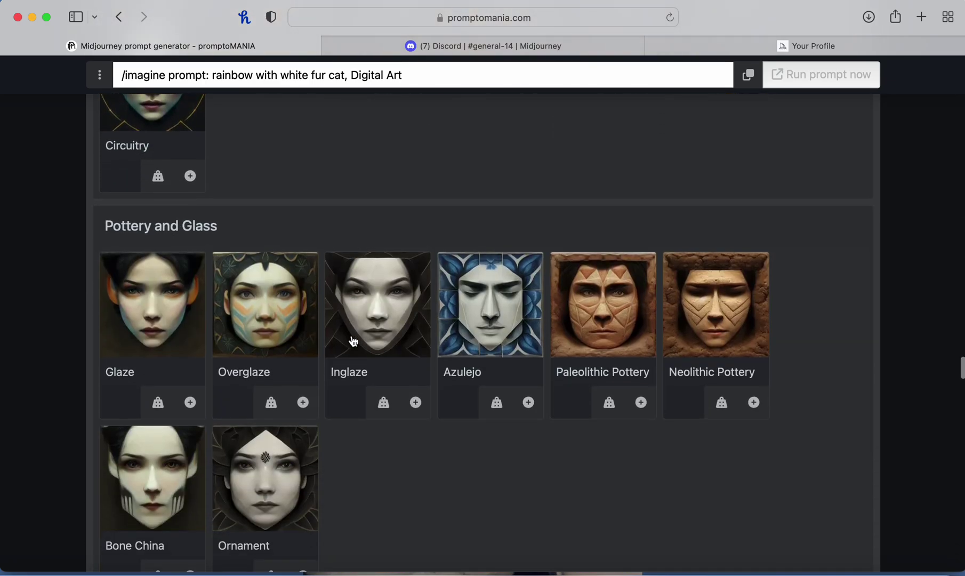
pyautogui.scroll(-5, 362, 361)
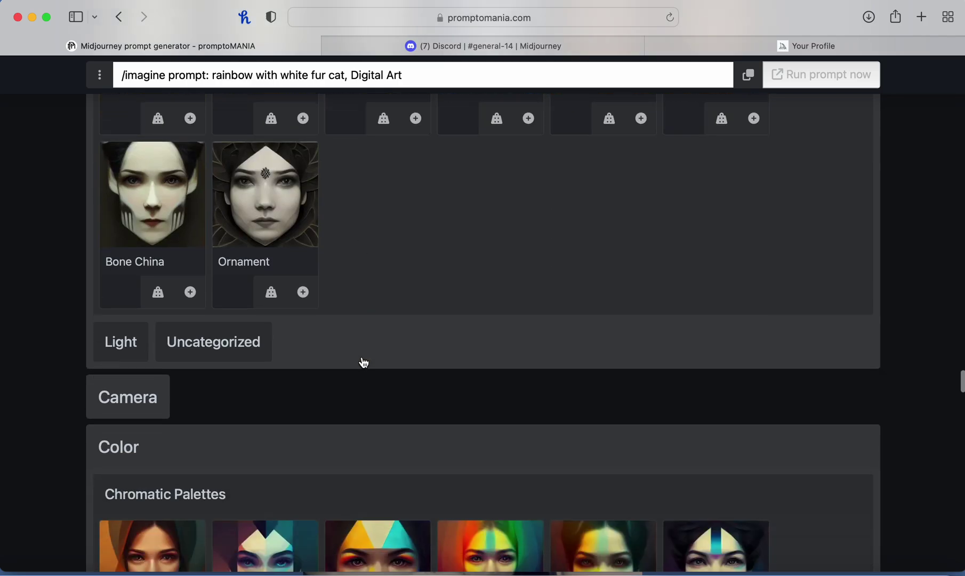
# Step: Expand the Light group of the art mediums and add the Light Painting style to the prompt
pyautogui.click(118, 349)
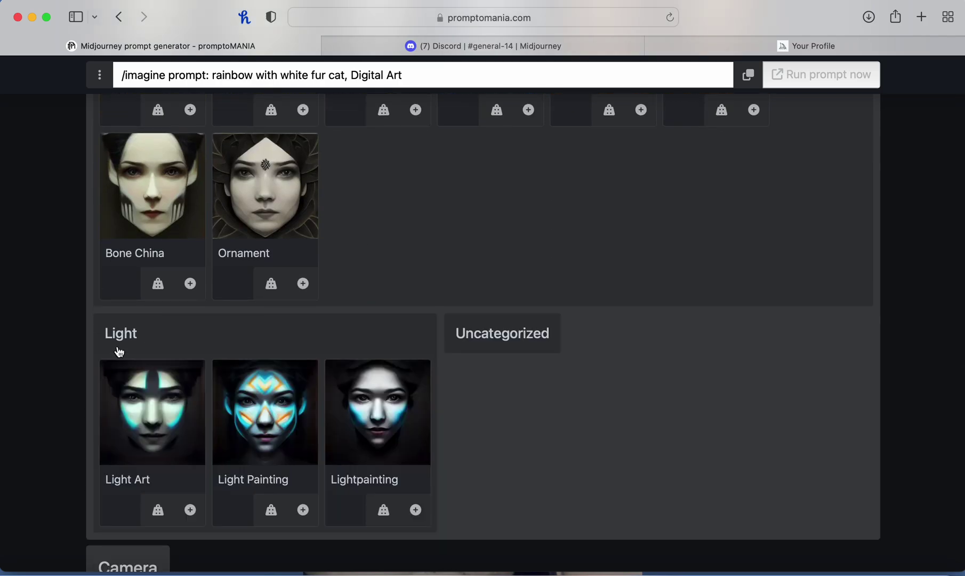
pyautogui.scroll(-2, 342, 336)
pyautogui.scroll(-1, 342, 338)
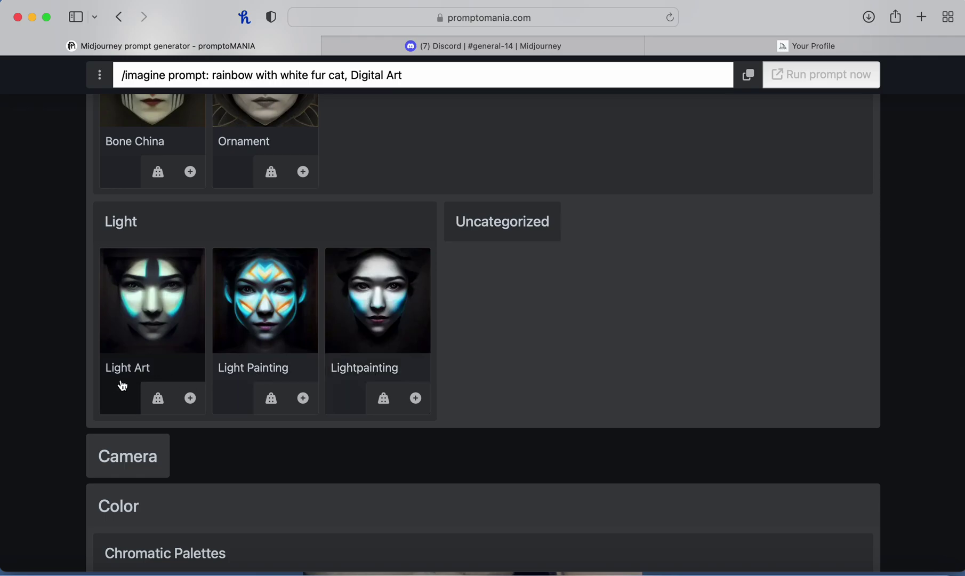
pyautogui.click(281, 325)
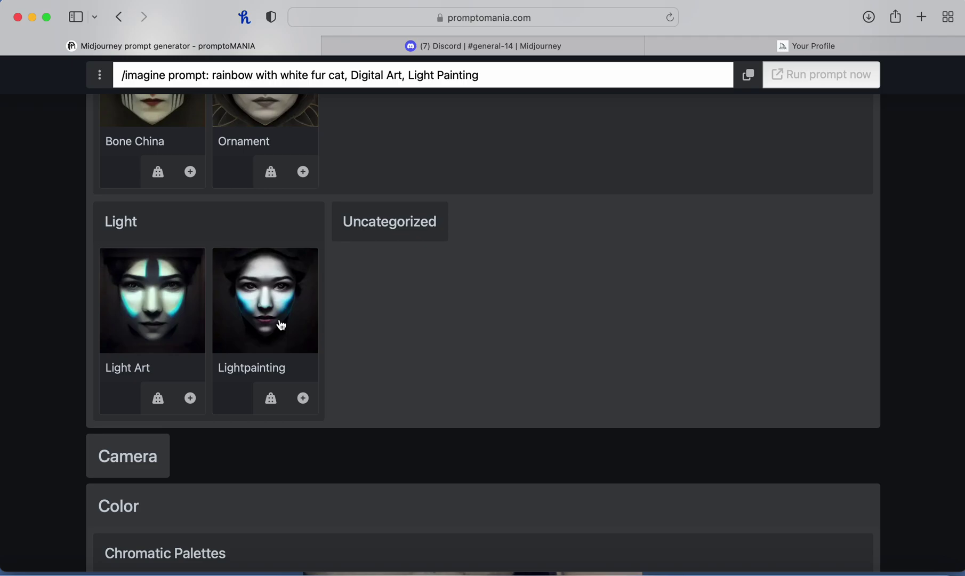
# Step: Expand the Scenes group in the Camera category and add Wildlife Photography to the prompt
pyautogui.scroll(-5, 282, 325)
pyautogui.click(143, 170)
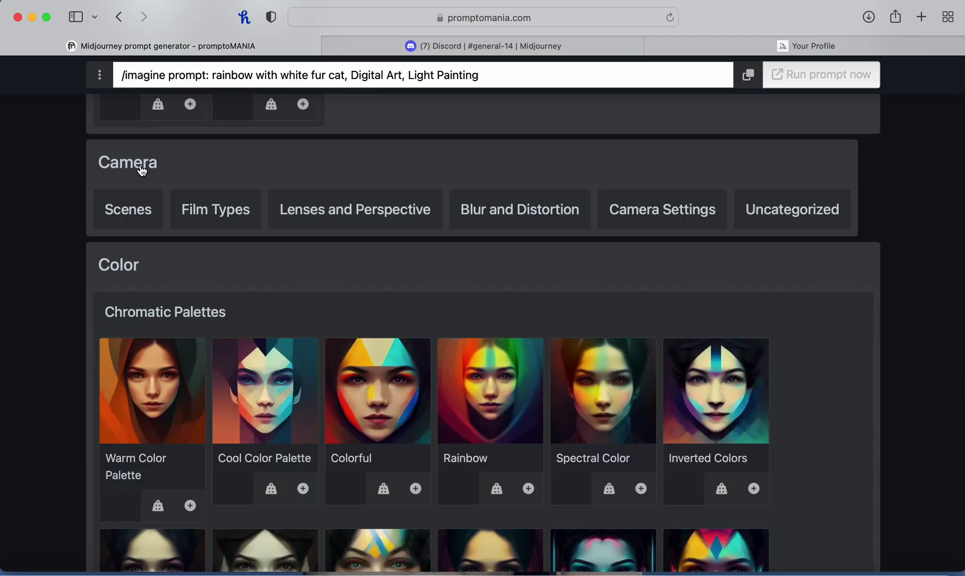
pyautogui.click(140, 217)
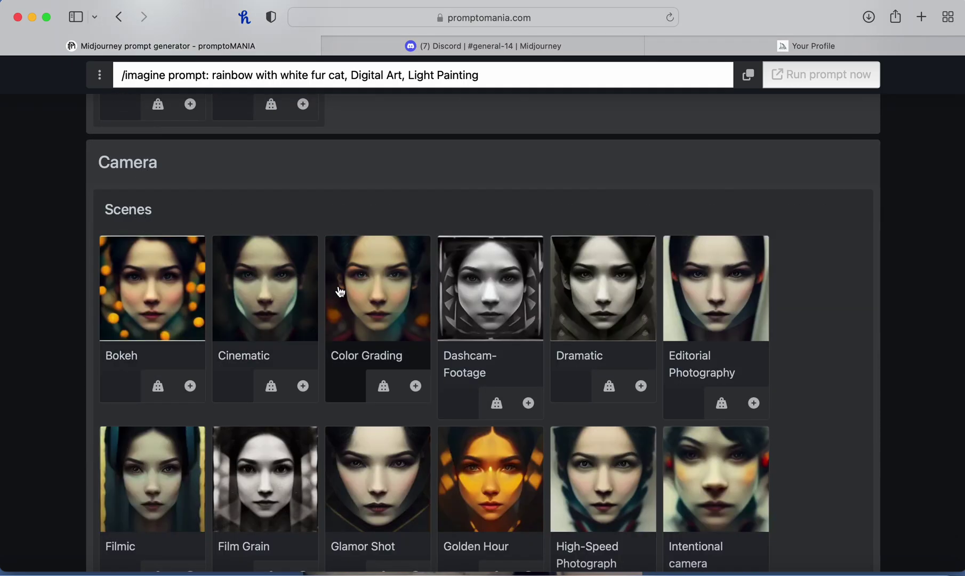
pyautogui.scroll(-3, 340, 292)
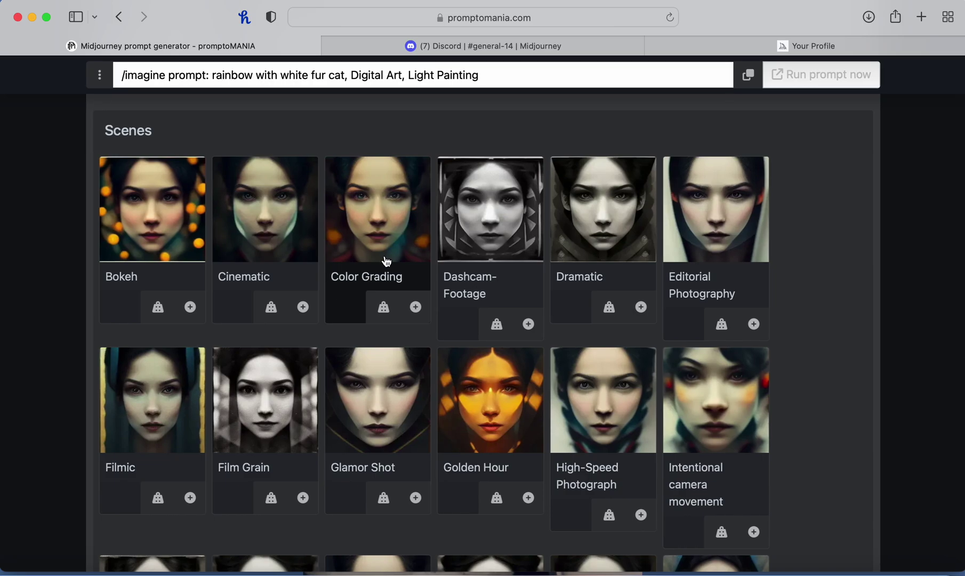
pyautogui.scroll(-10, 387, 261)
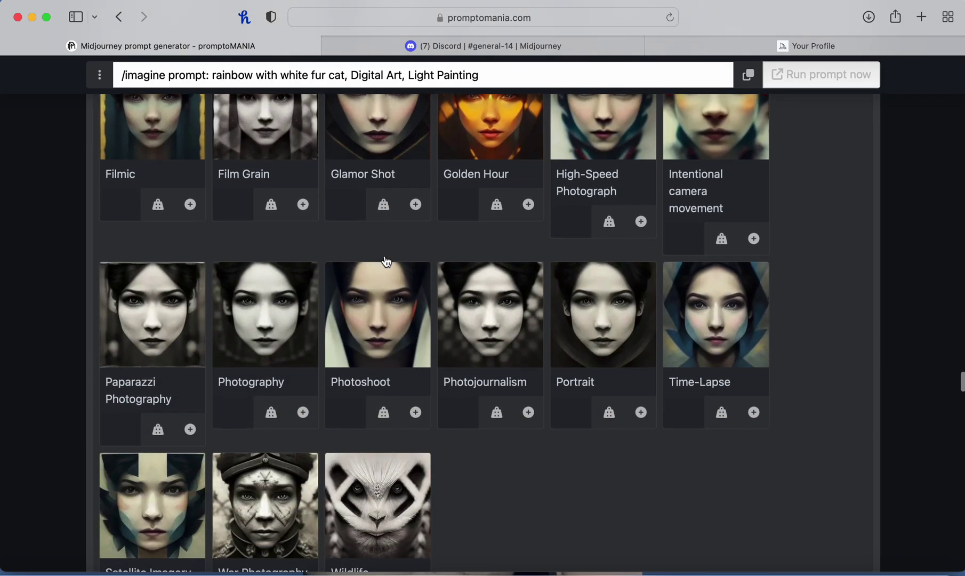
pyautogui.scroll(-3, 387, 261)
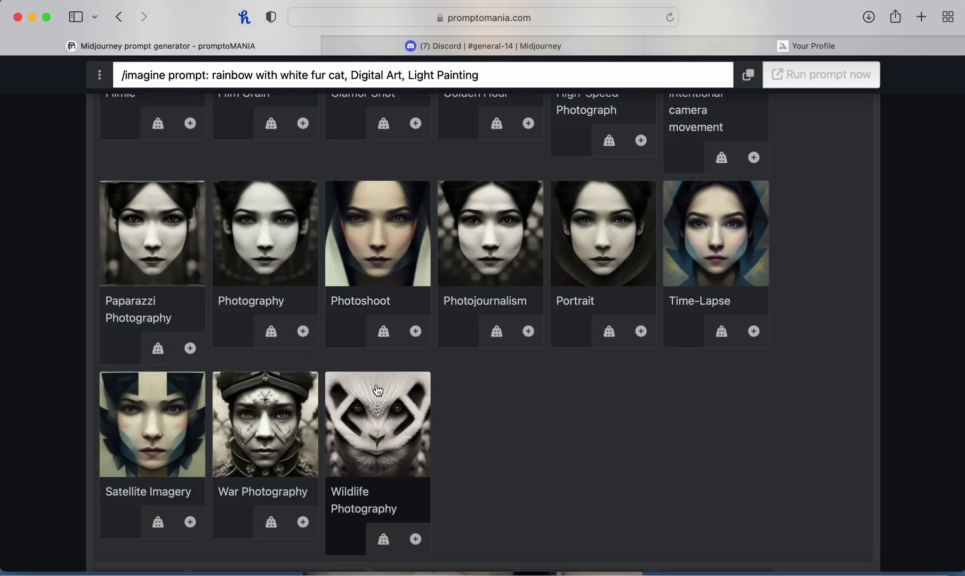
pyautogui.click(387, 426)
# Step: Expand the Film Types group in the Camera category and examine its film and imaging options
pyautogui.scroll(-10, 387, 426)
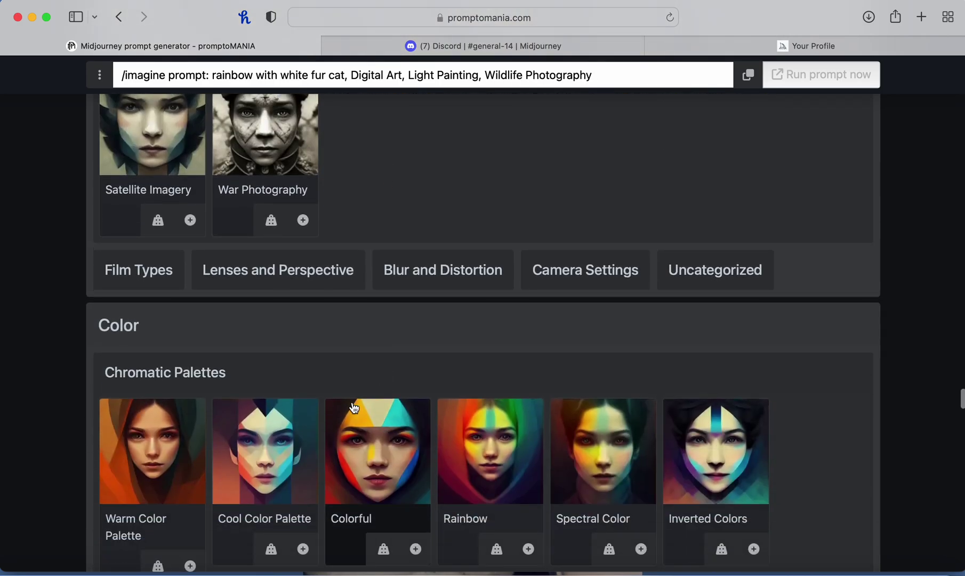
pyautogui.click(158, 287)
pyautogui.scroll(-3, 459, 301)
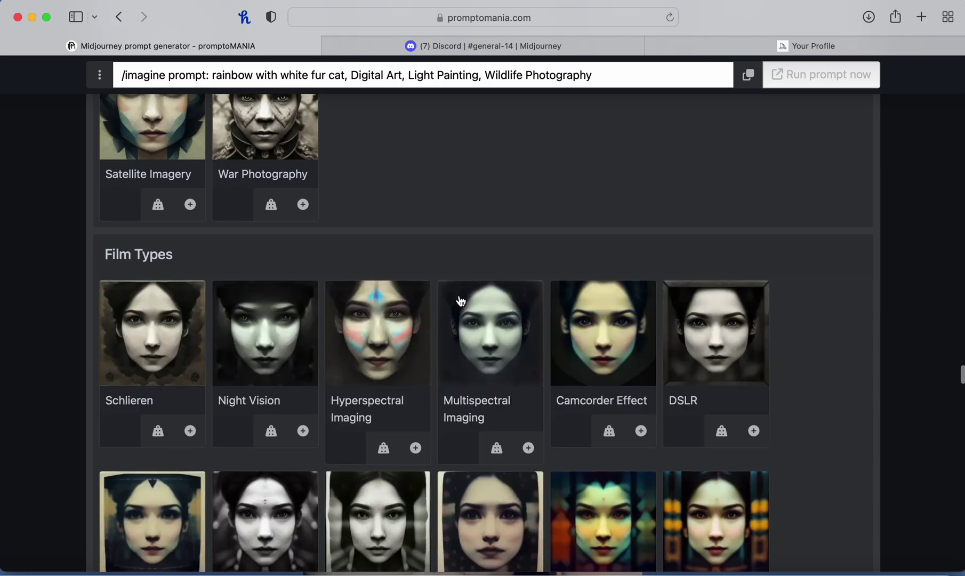
pyautogui.scroll(-5, 462, 302)
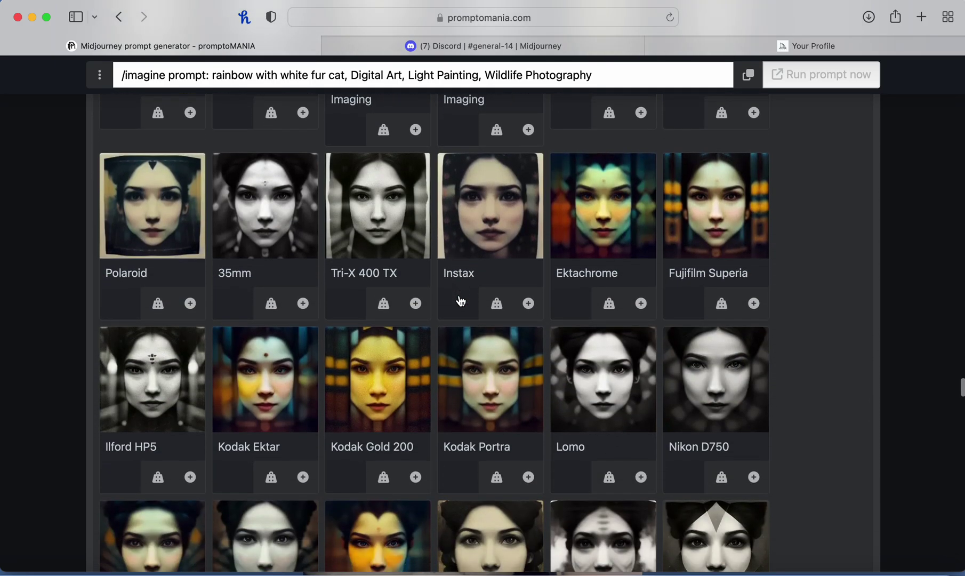
pyautogui.scroll(-3, 461, 302)
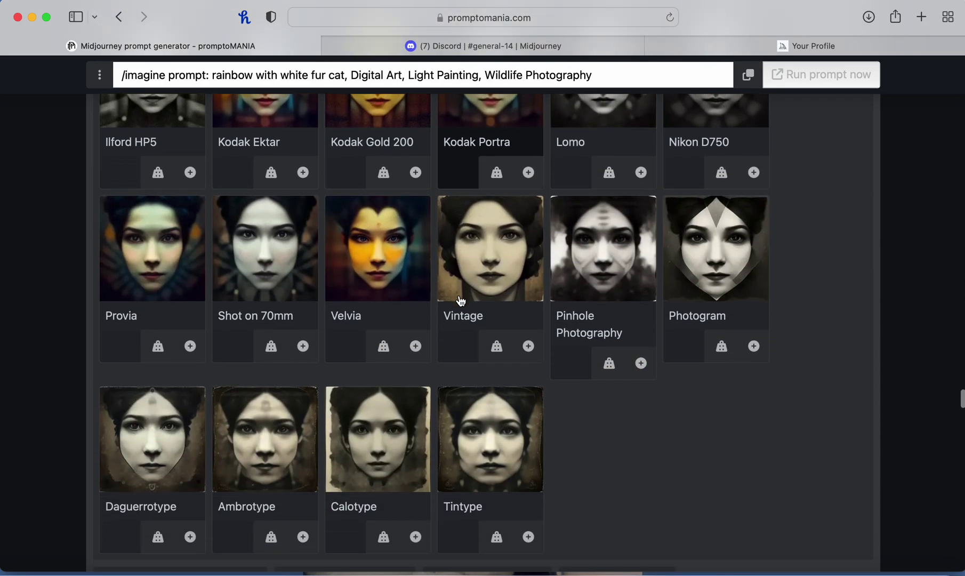
pyautogui.scroll(2, 461, 302)
pyautogui.scroll(8, 461, 302)
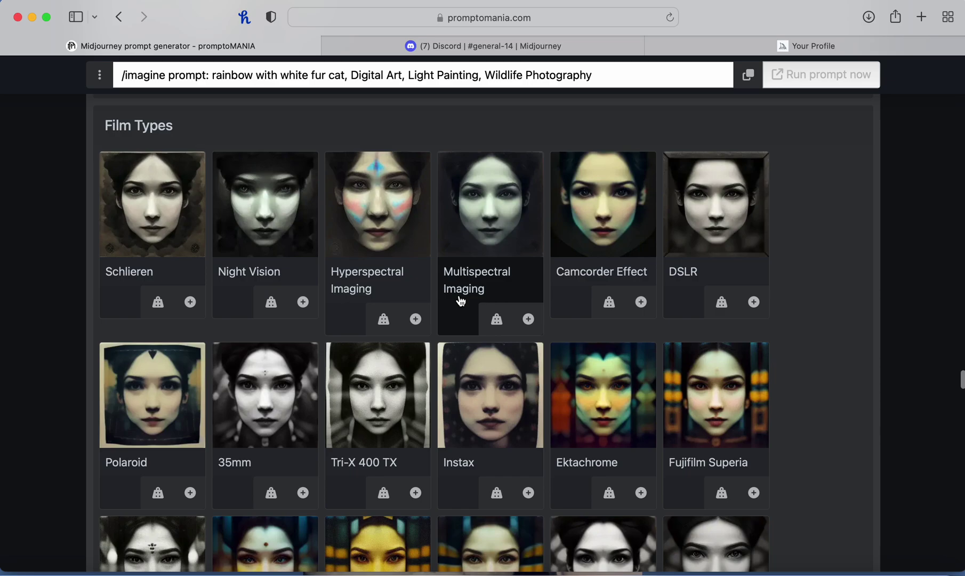
# Step: Expand the Lenses and Perspective group in the Camera category and add Product-View to the prompt
pyautogui.scroll(-10, 461, 301)
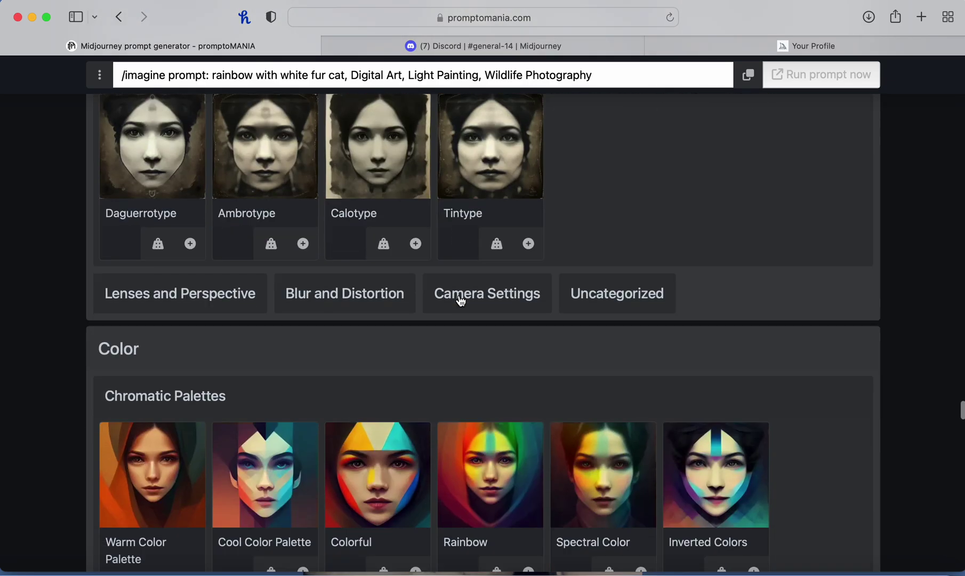
pyautogui.click(223, 300)
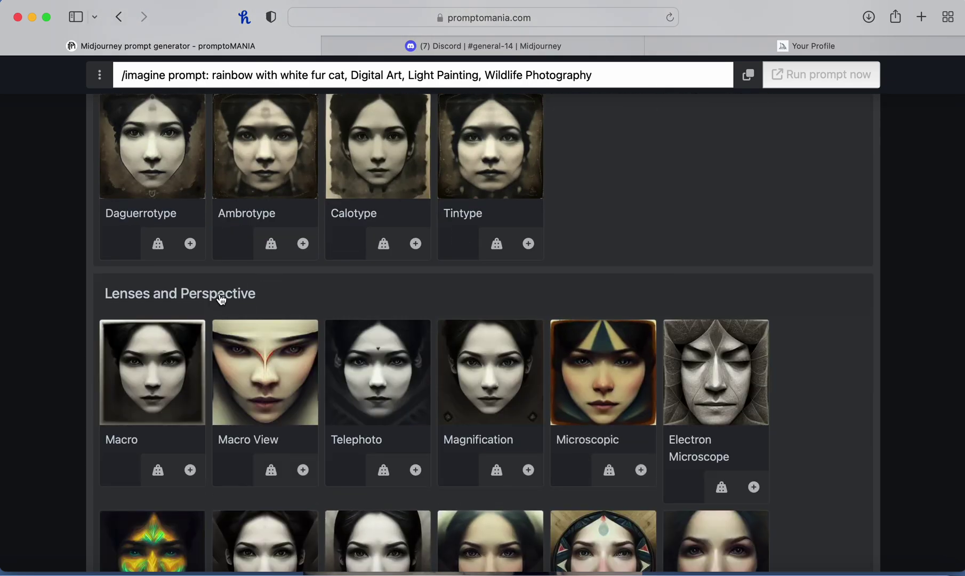
pyautogui.scroll(-2, 223, 300)
pyautogui.scroll(-2, 222, 300)
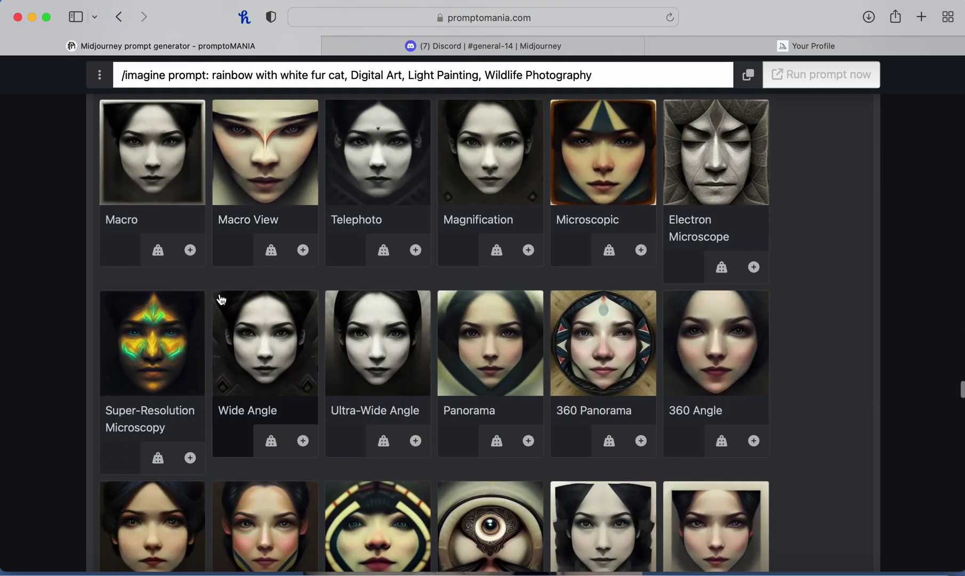
pyautogui.scroll(-1, 221, 301)
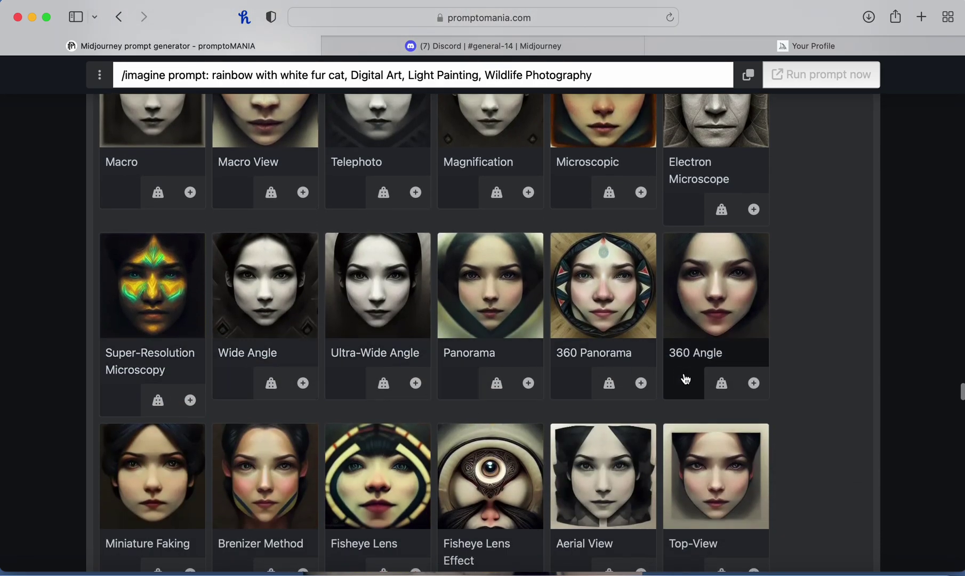
pyautogui.scroll(-1, 686, 379)
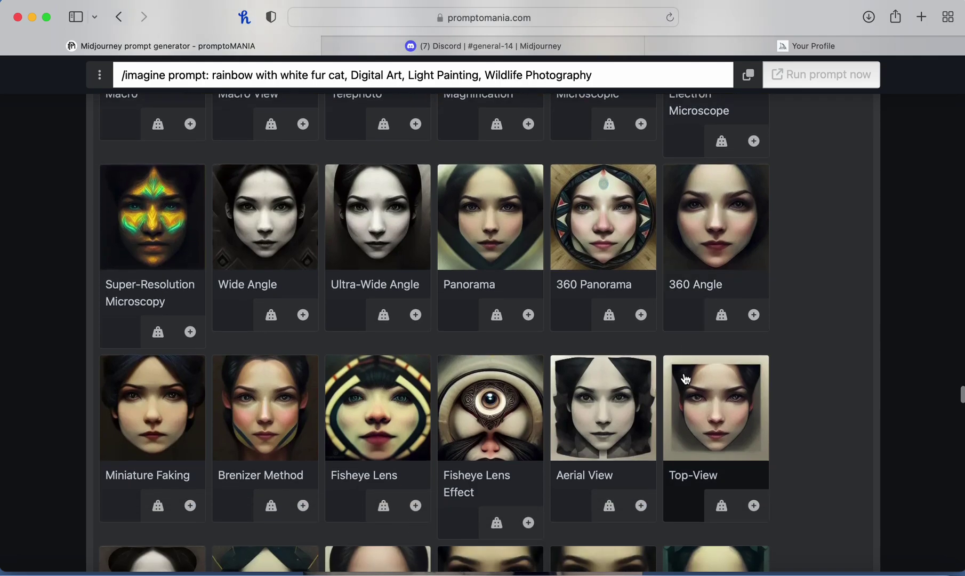
pyautogui.scroll(1, 686, 379)
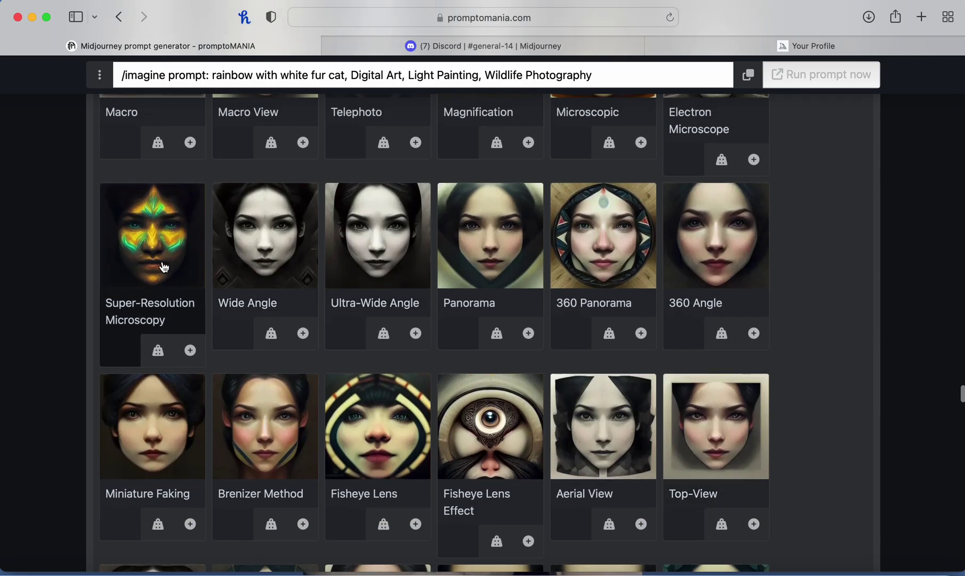
pyautogui.scroll(-7, 163, 262)
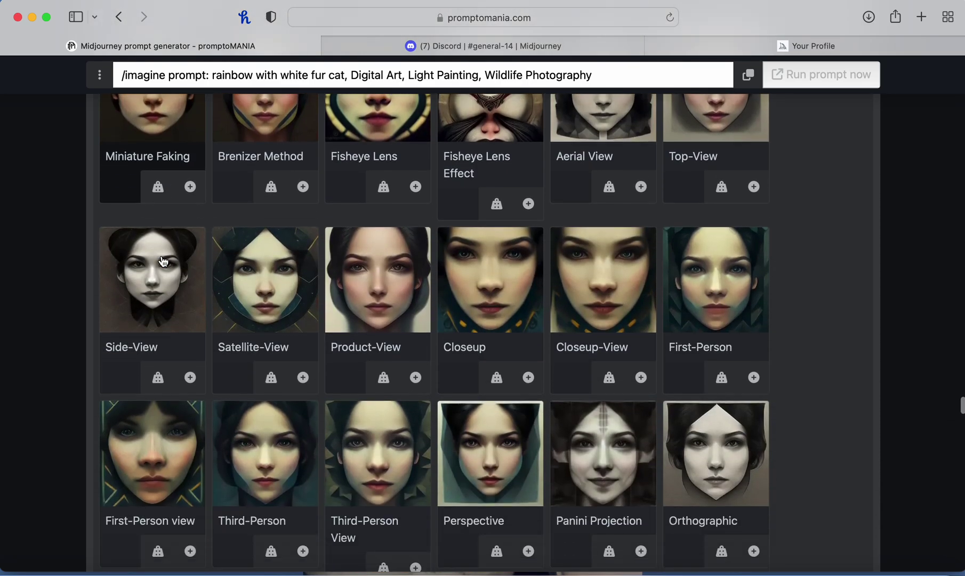
pyautogui.scroll(-2, 163, 261)
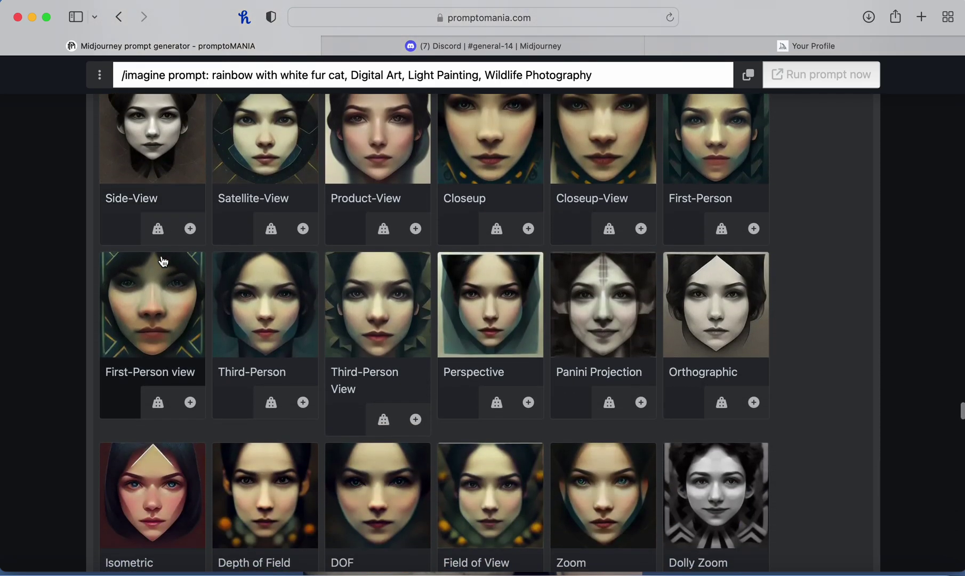
pyautogui.scroll(1, 164, 262)
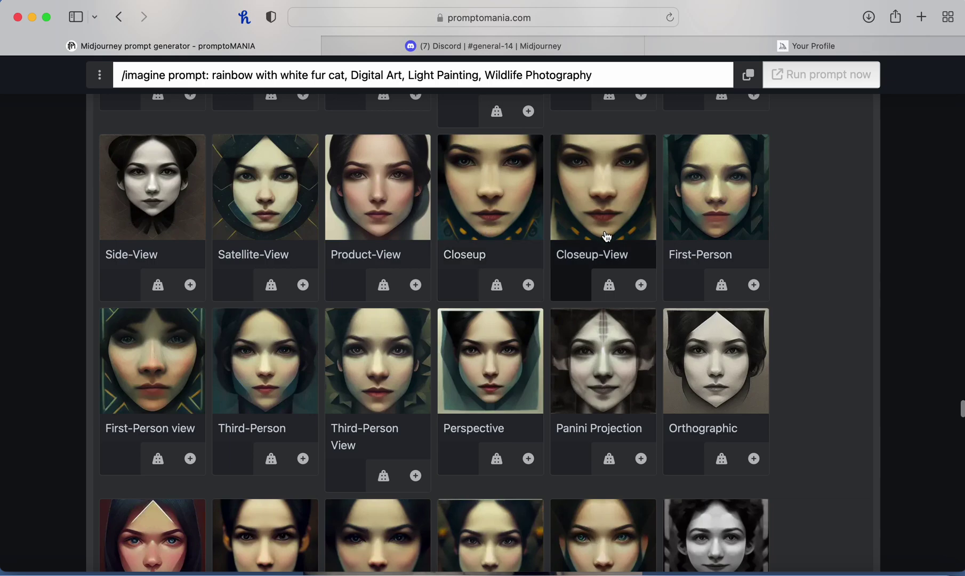
pyautogui.scroll(-4, 611, 211)
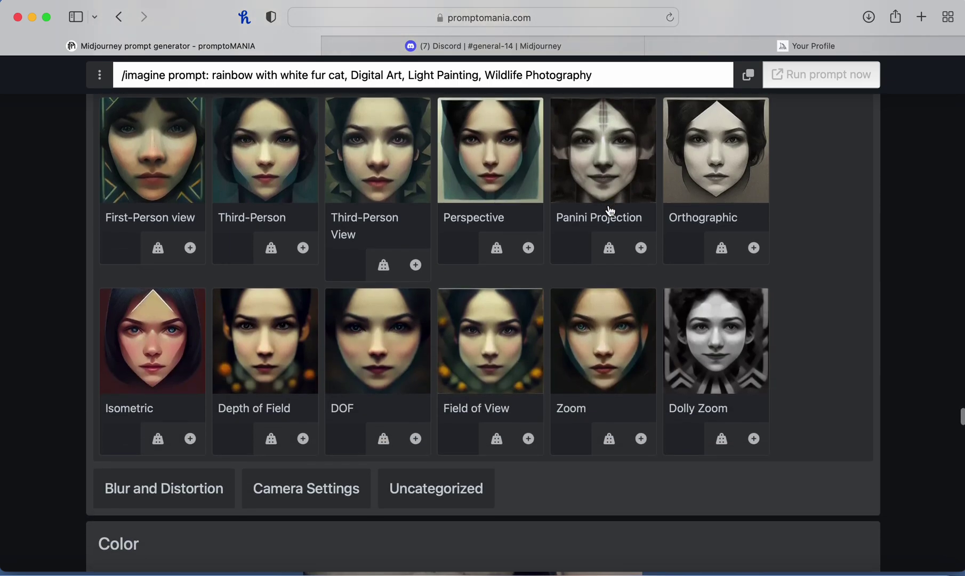
pyautogui.scroll(5, 611, 211)
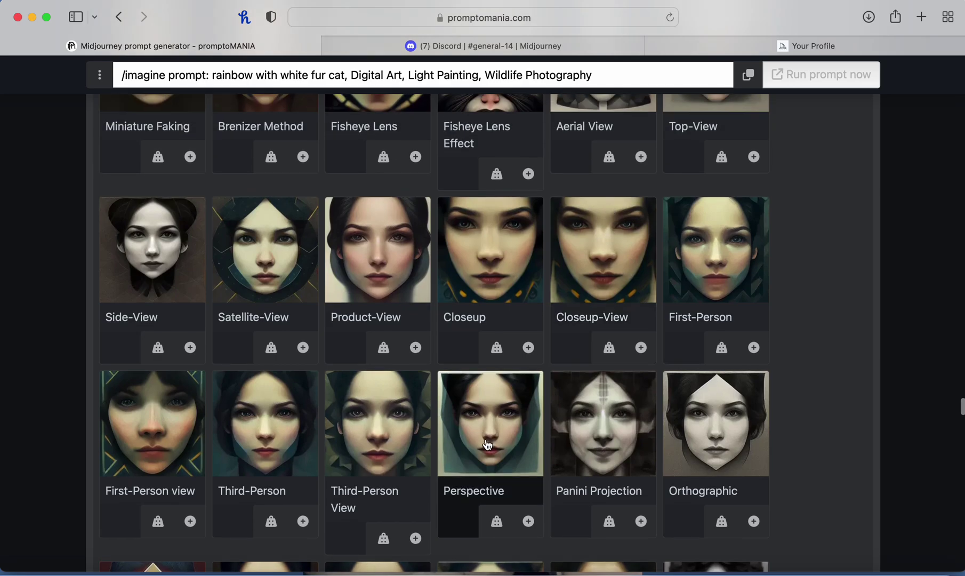
pyautogui.click(402, 263)
# Step: Expand the Camera category's Blur and Distortion group, and add Cool Color Palette from the Chromatic Palettes to the prompt
pyautogui.scroll(-10, 402, 264)
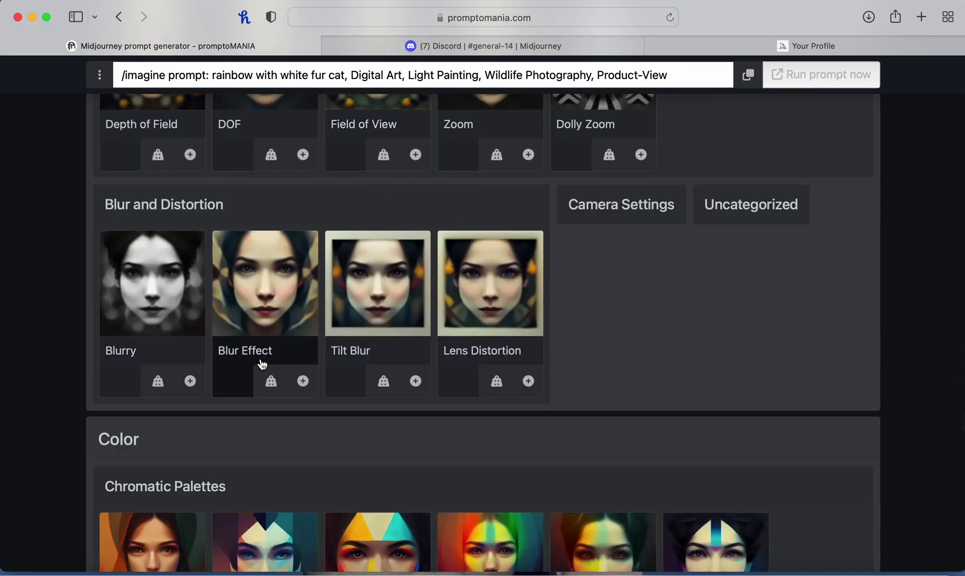
pyautogui.scroll(-3, 412, 379)
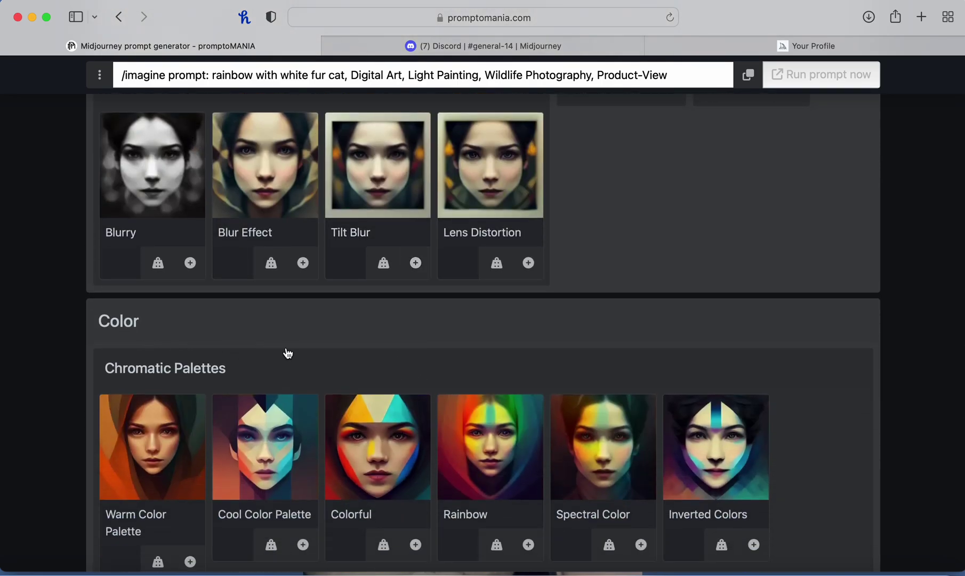
pyautogui.scroll(-7, 288, 352)
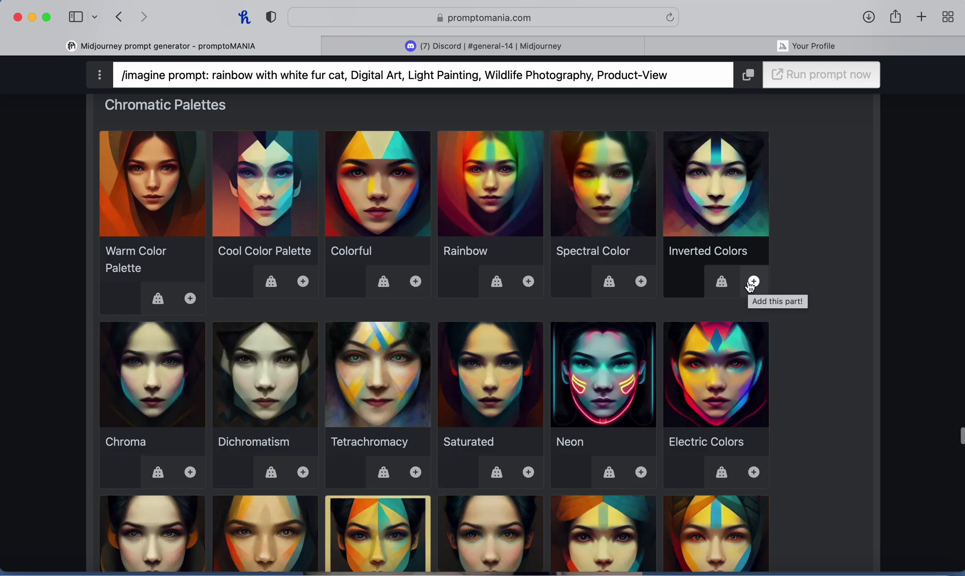
pyautogui.scroll(-1, 751, 287)
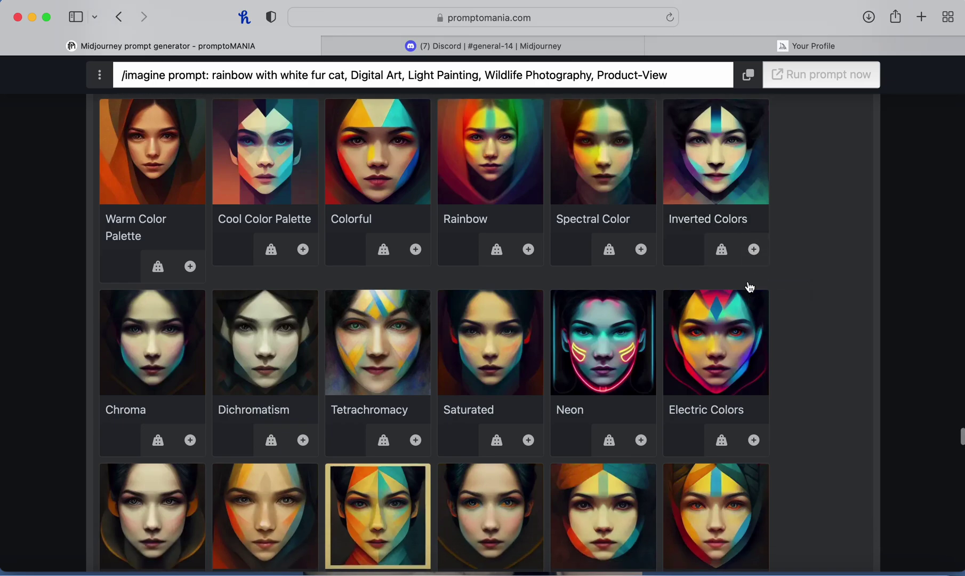
pyautogui.click(282, 167)
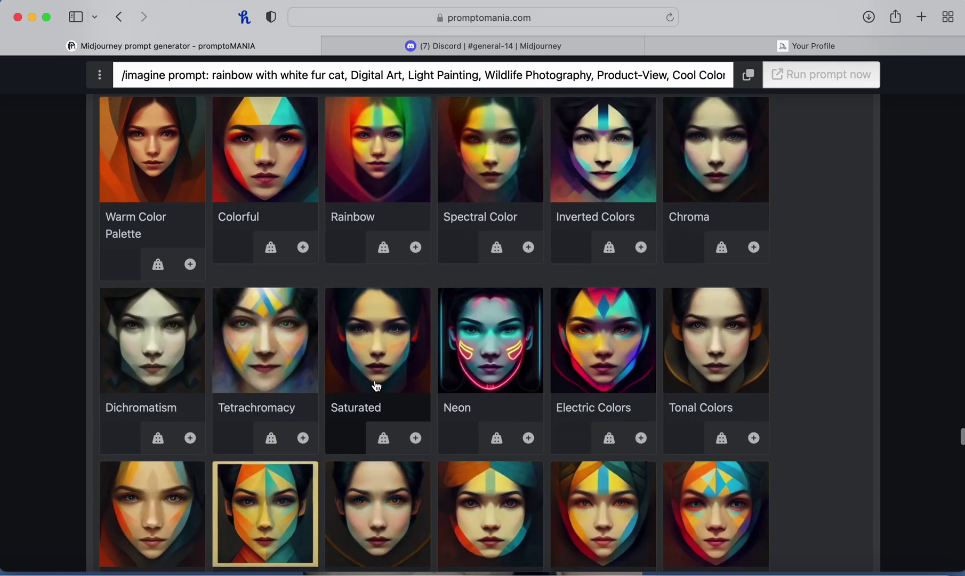
# Step: Expand the Monochromatic Palettes, Contrast and Motion Picture Process groups in the Color category and look through their options
pyautogui.scroll(-10, 377, 383)
pyautogui.scroll(-7, 378, 386)
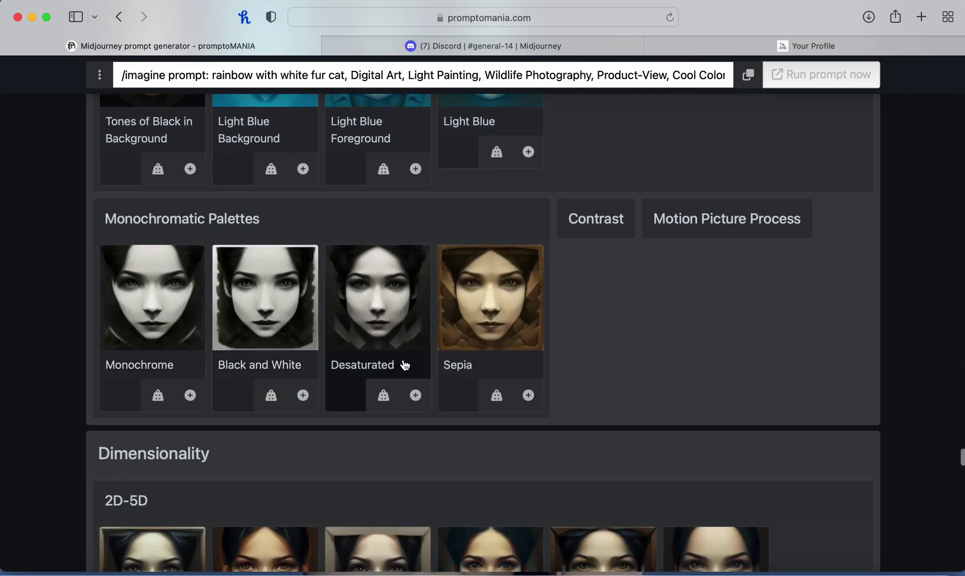
pyautogui.click(610, 227)
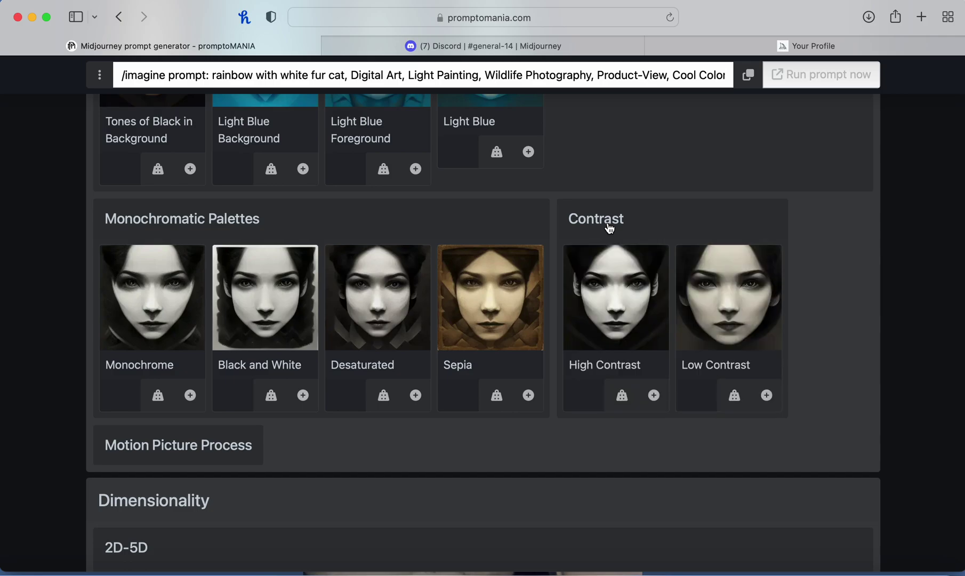
pyautogui.scroll(-2, 609, 230)
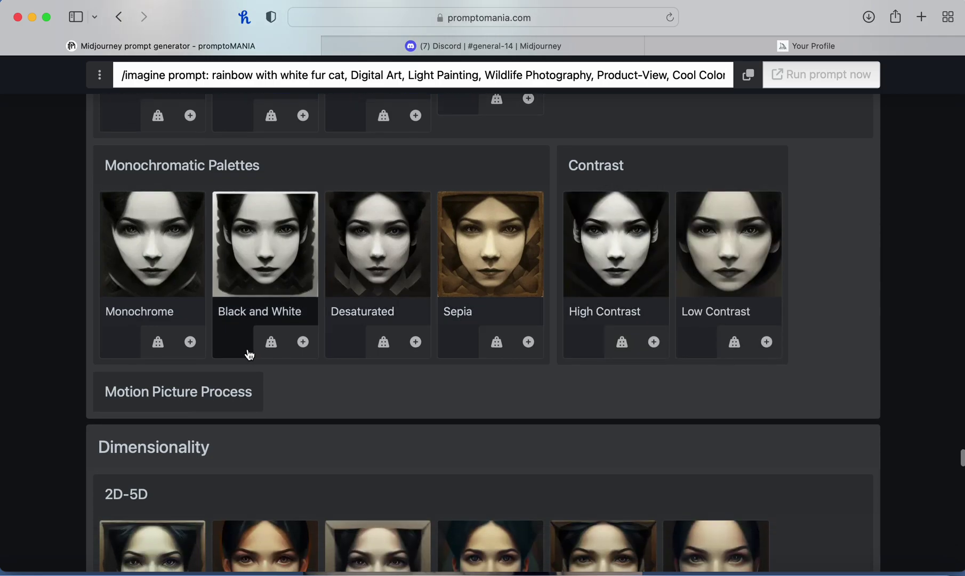
pyautogui.click(230, 393)
pyautogui.scroll(-5, 230, 394)
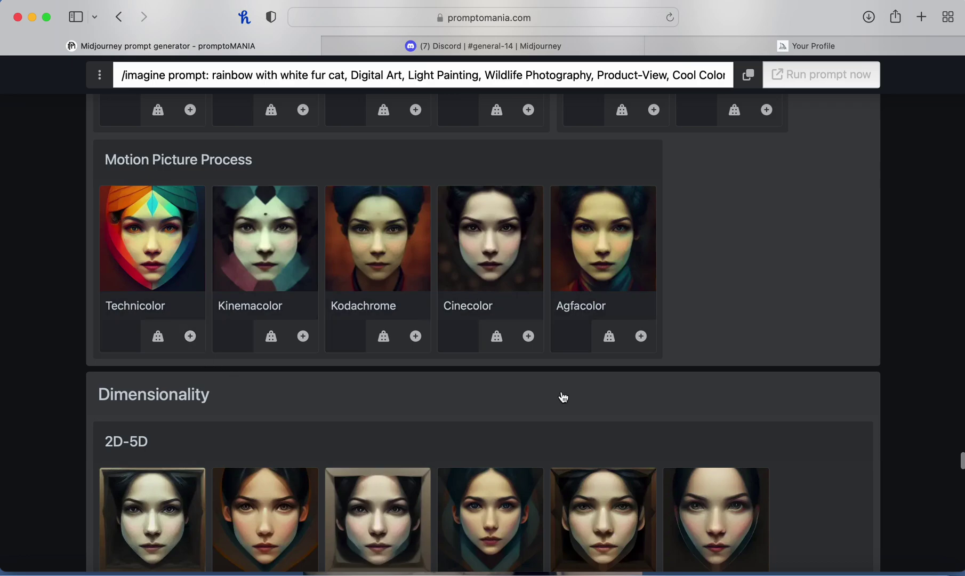
# Step: Add the 4-Dimensional option from the 2D-5D group of the Dimensionality category to the prompt
pyautogui.scroll(-4, 522, 422)
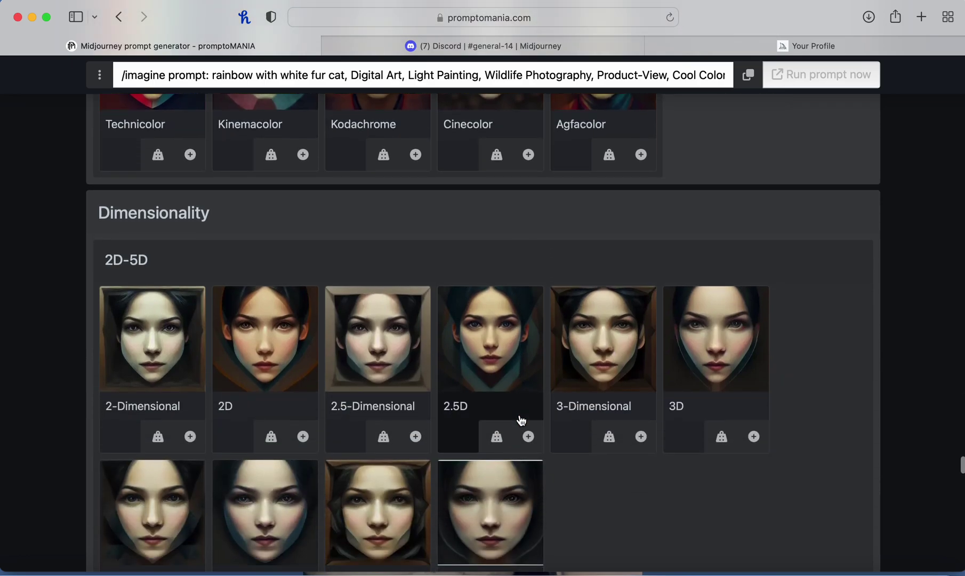
pyautogui.scroll(-2, 512, 422)
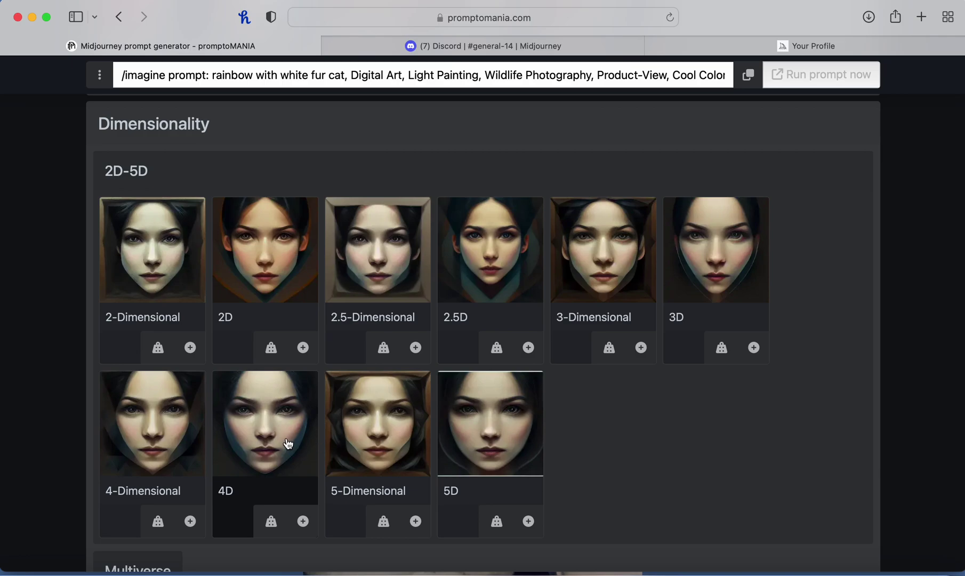
pyautogui.click(158, 447)
# Step: Add Super-Resolution from the Resolution group of the Display category to the prompt
pyautogui.scroll(-6, 158, 447)
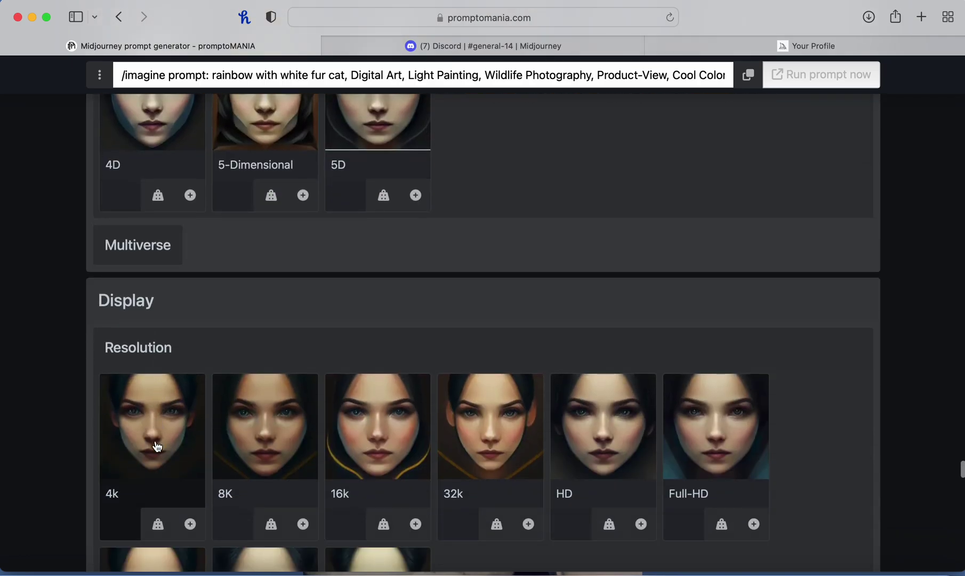
pyautogui.scroll(-3, 158, 447)
pyautogui.scroll(-2, 158, 447)
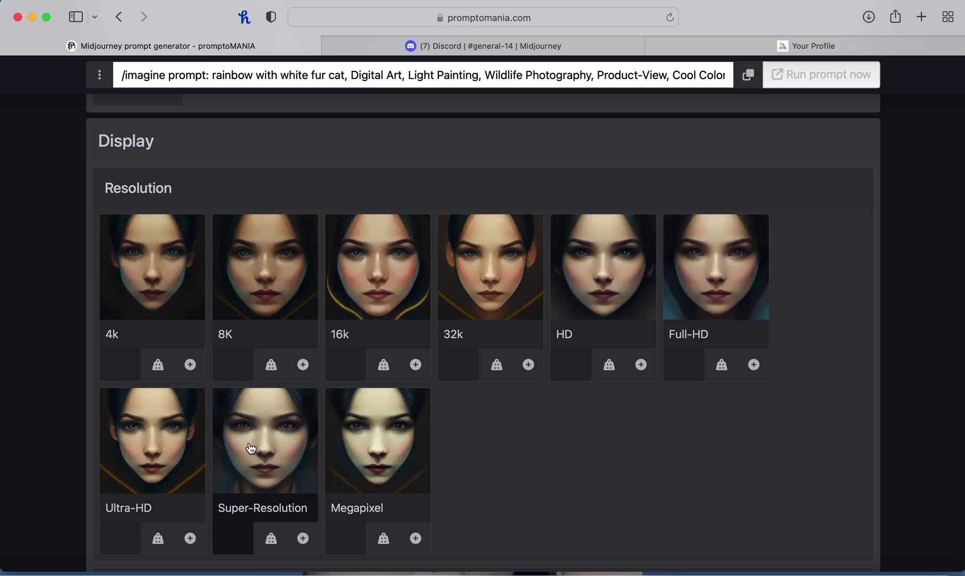
pyautogui.scroll(5, 256, 449)
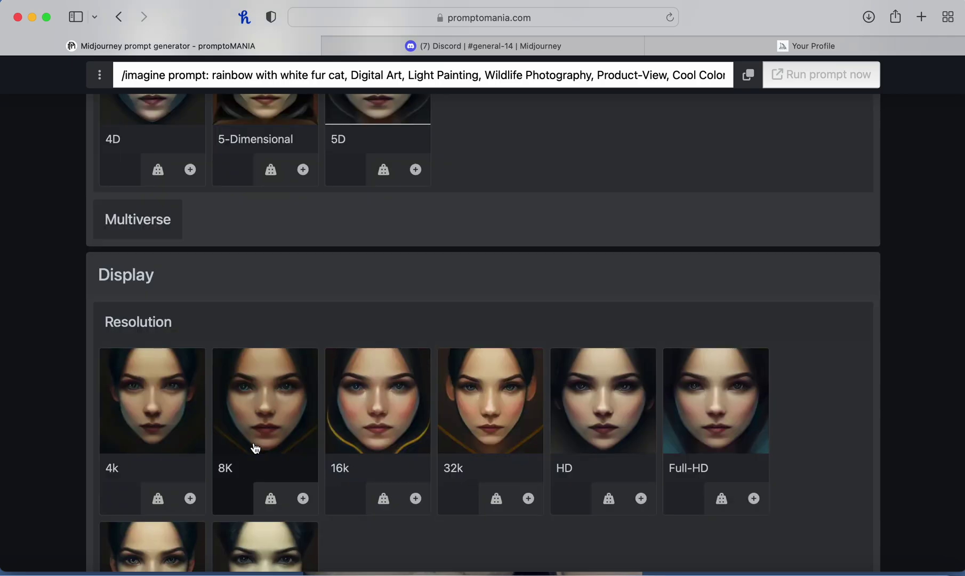
# Step: Expand the Palettes group in the Display category and add Adobe RGB to the prompt
pyautogui.scroll(-10, 256, 449)
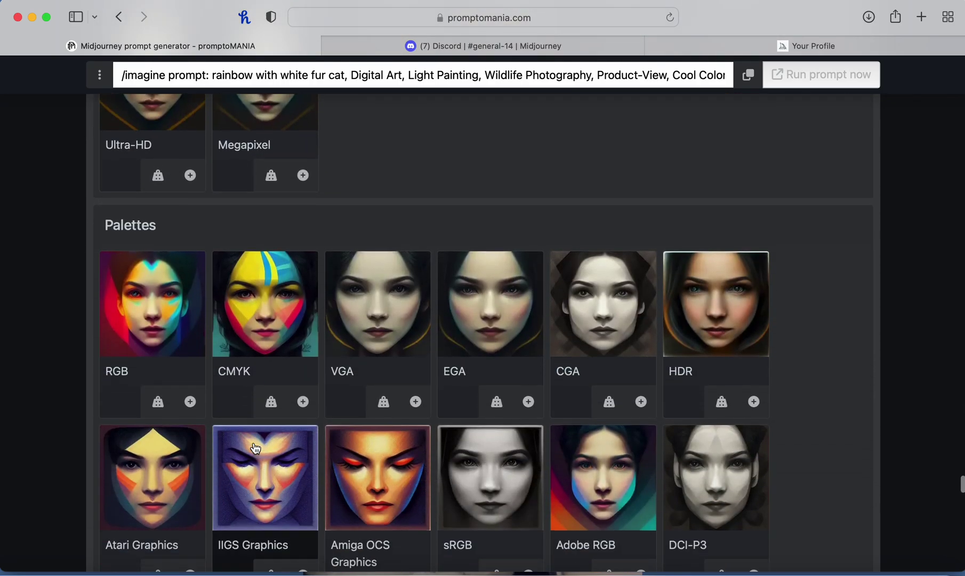
pyautogui.scroll(-3, 256, 449)
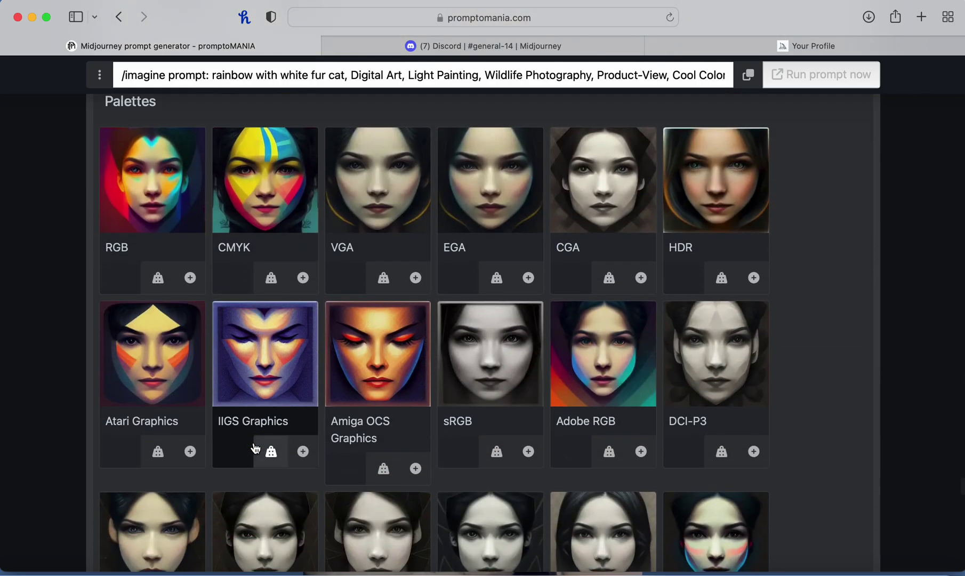
pyautogui.scroll(-3, 256, 449)
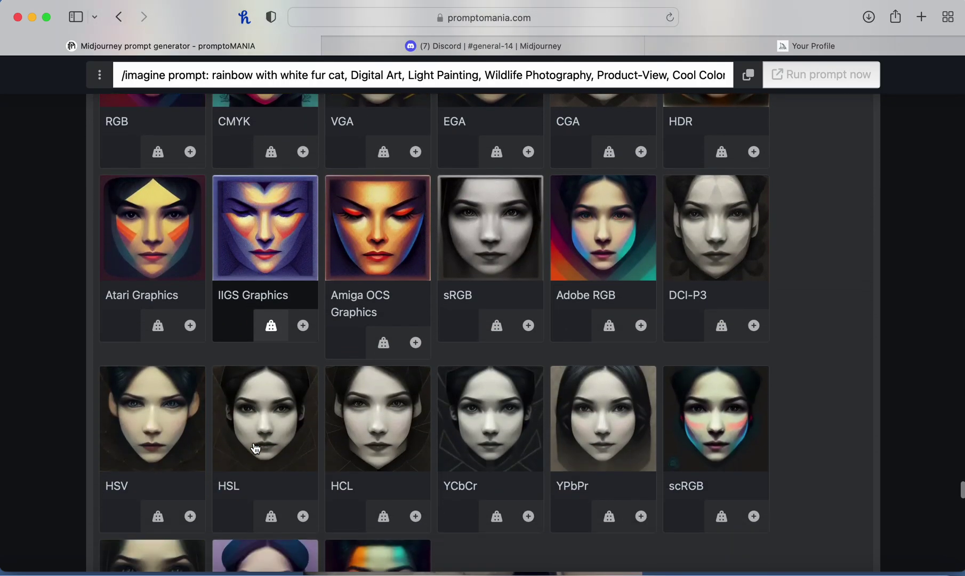
pyautogui.click(605, 270)
# Step: Expand the Bit Architectures group in the Display category and look through its bit-depth styles
pyautogui.scroll(-15, 517, 376)
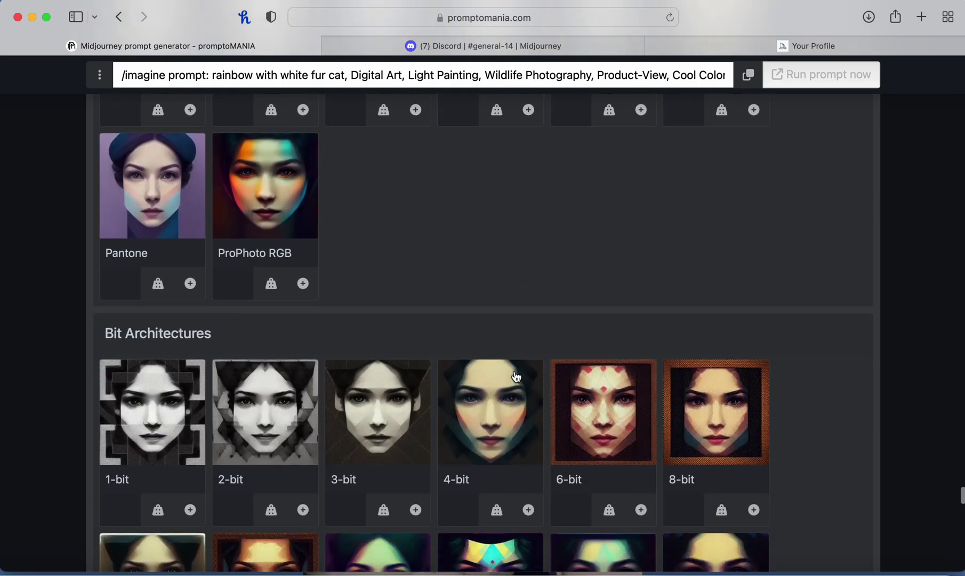
pyautogui.scroll(-1, 516, 376)
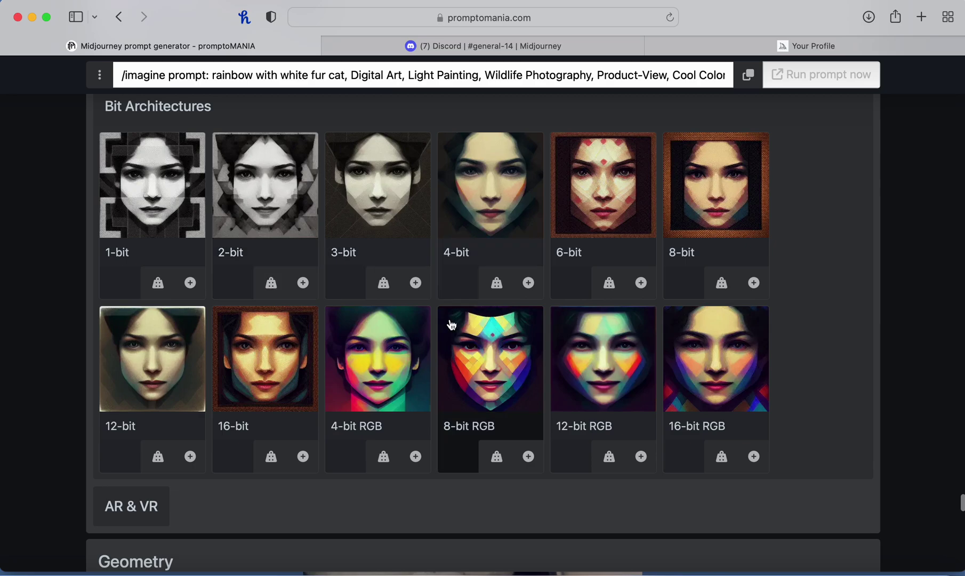
pyautogui.scroll(-10, 452, 326)
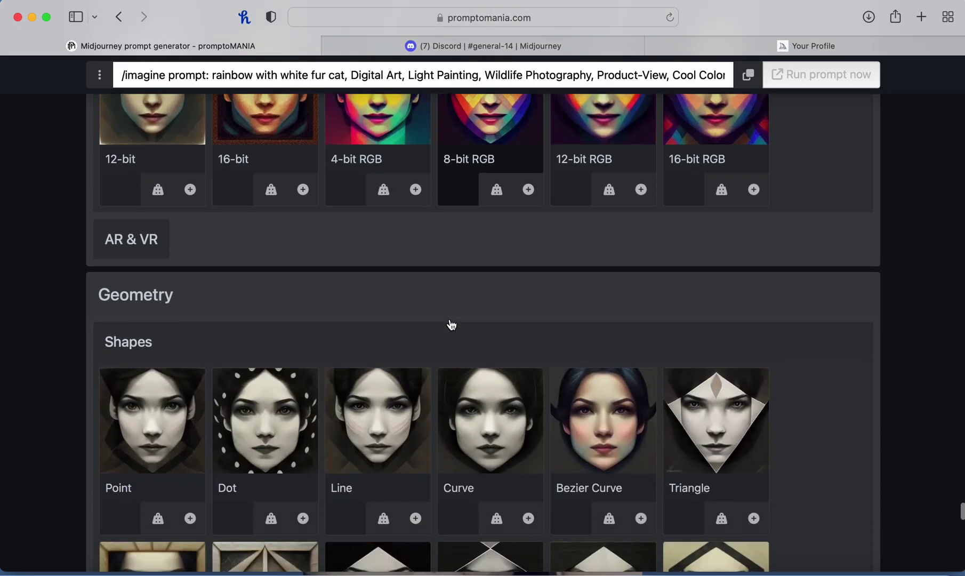
# Step: Look through the Shapes group of the Geometry category, then expand the Bodies group and examine its styles
pyautogui.scroll(-6, 452, 325)
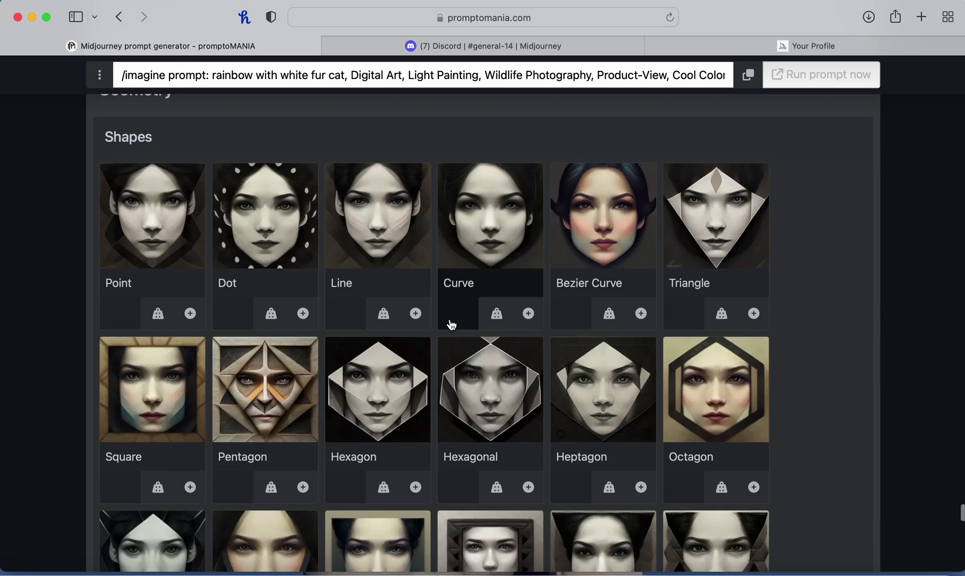
pyautogui.scroll(-6, 452, 325)
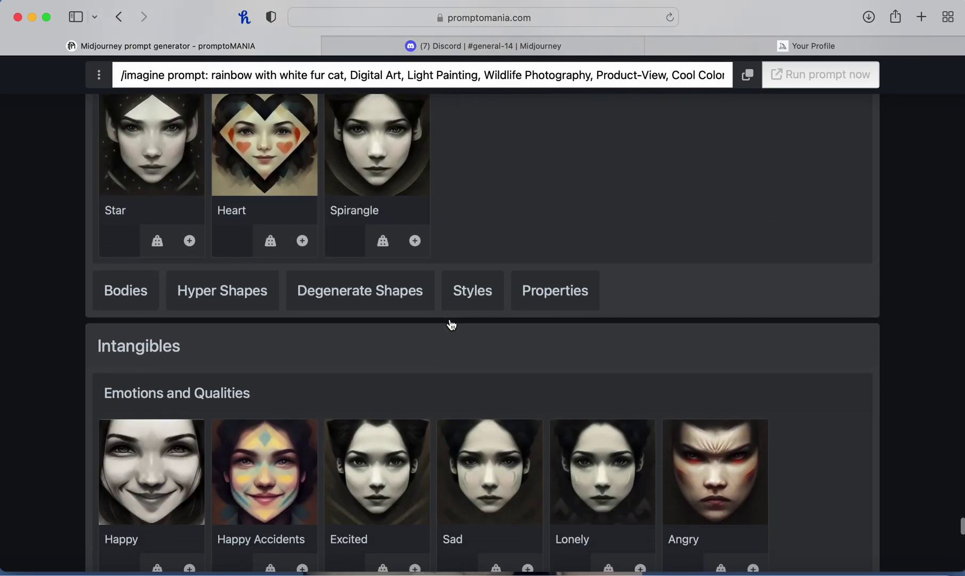
pyautogui.click(144, 296)
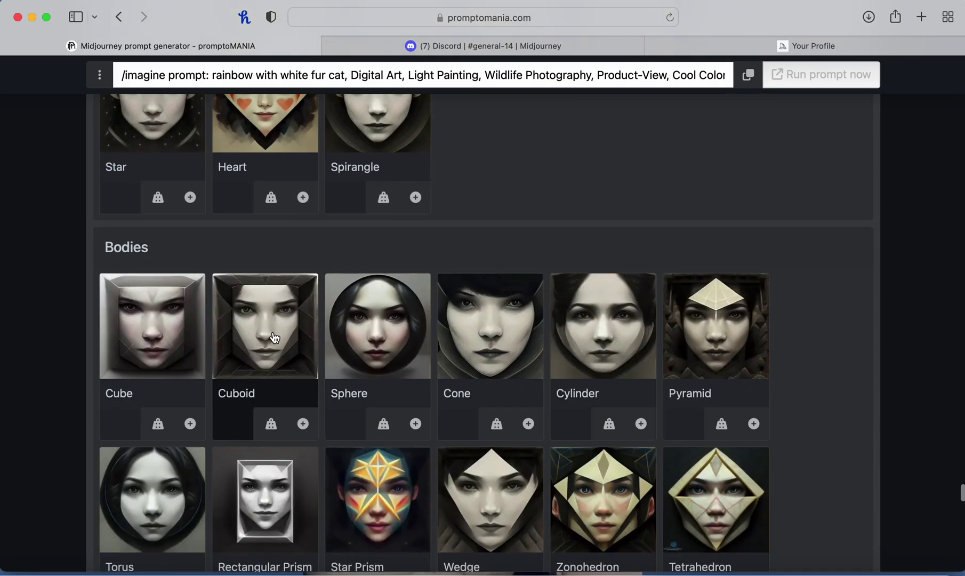
pyautogui.scroll(-6, 275, 337)
pyautogui.scroll(-5, 275, 337)
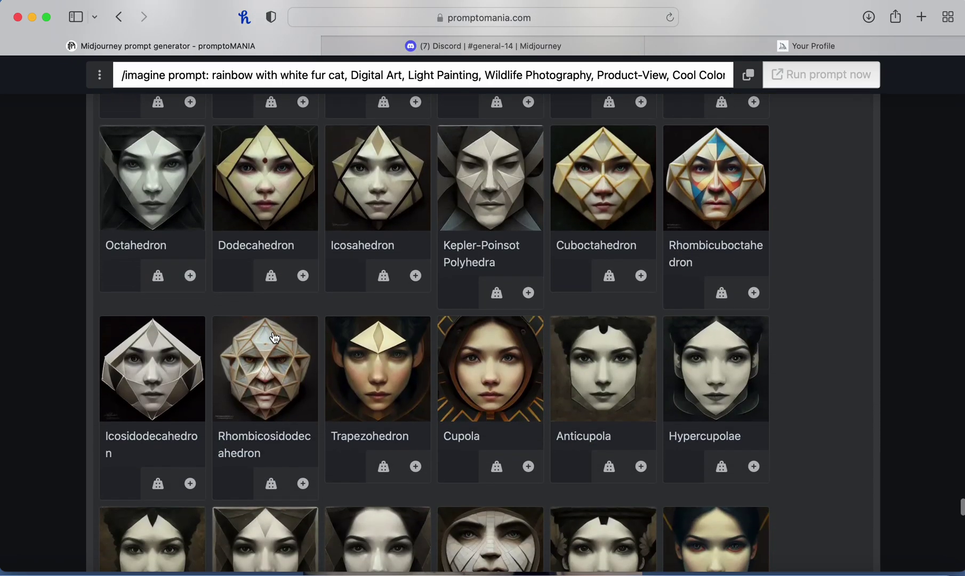
pyautogui.scroll(-5, 274, 337)
pyautogui.scroll(-10, 275, 337)
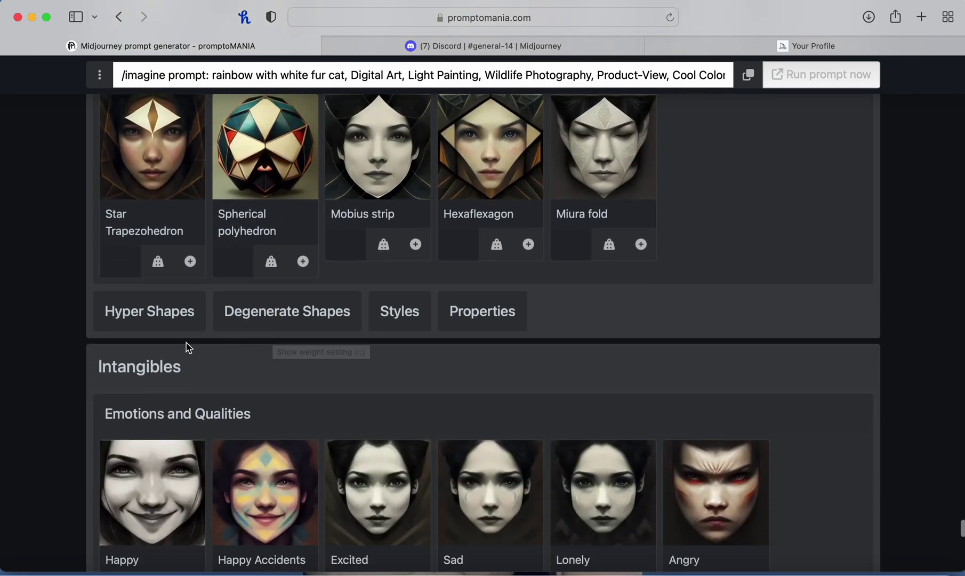
# Step: Expand the Hyper Shapes group in the Geometry category, look through its styles, and open the Degenerate Shapes group
pyautogui.click(168, 316)
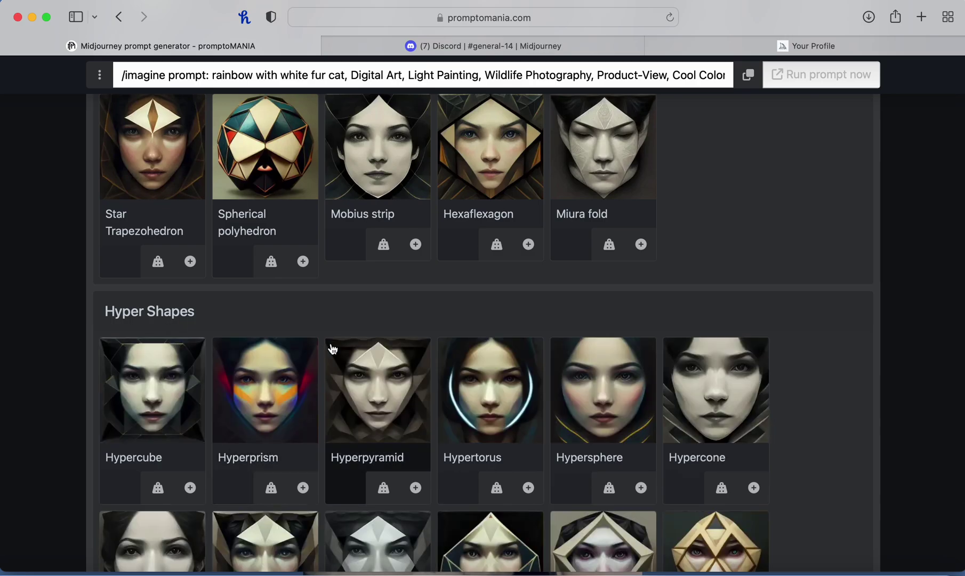
pyautogui.scroll(-3, 332, 348)
pyautogui.scroll(-2, 333, 349)
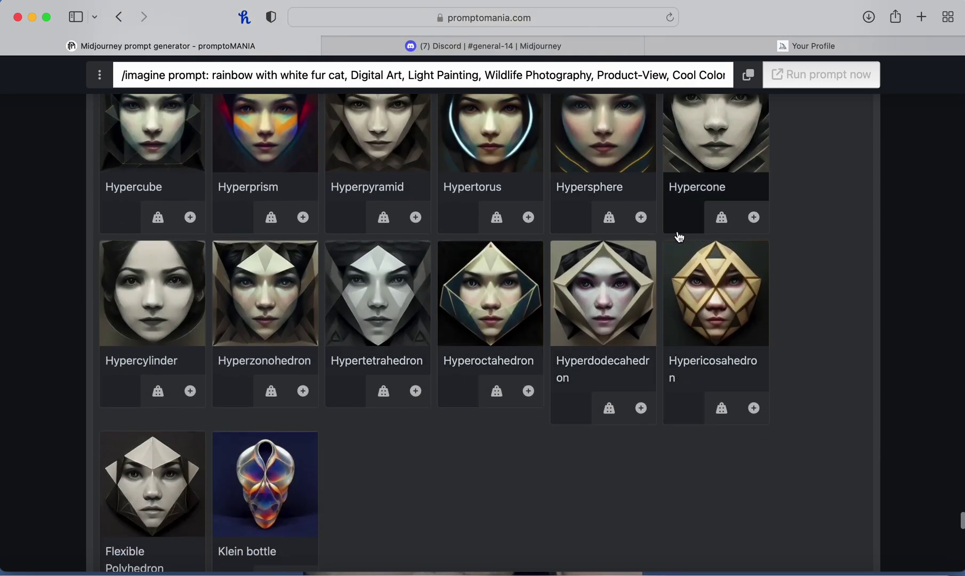
pyautogui.scroll(2, 680, 237)
pyautogui.scroll(-6, 679, 237)
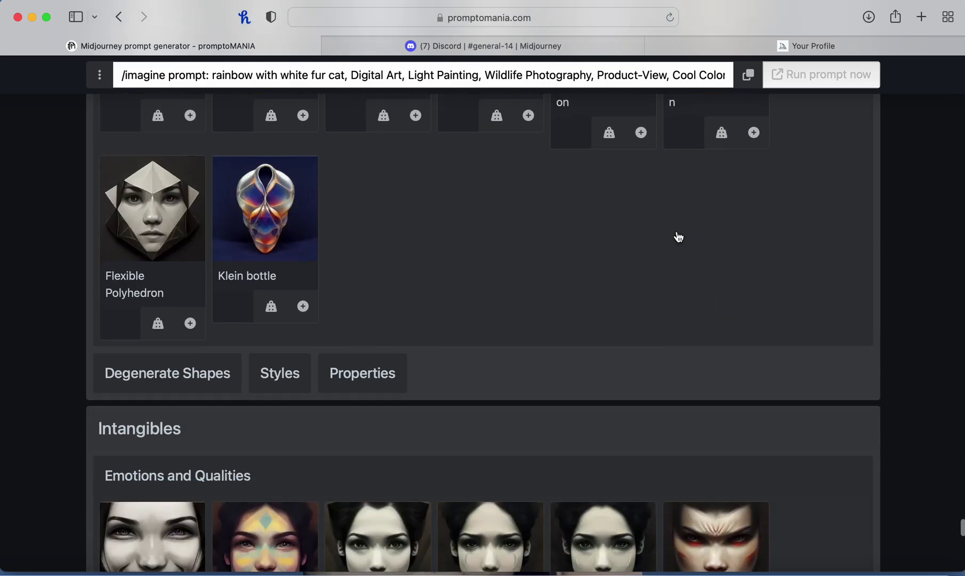
pyautogui.scroll(-4, 615, 258)
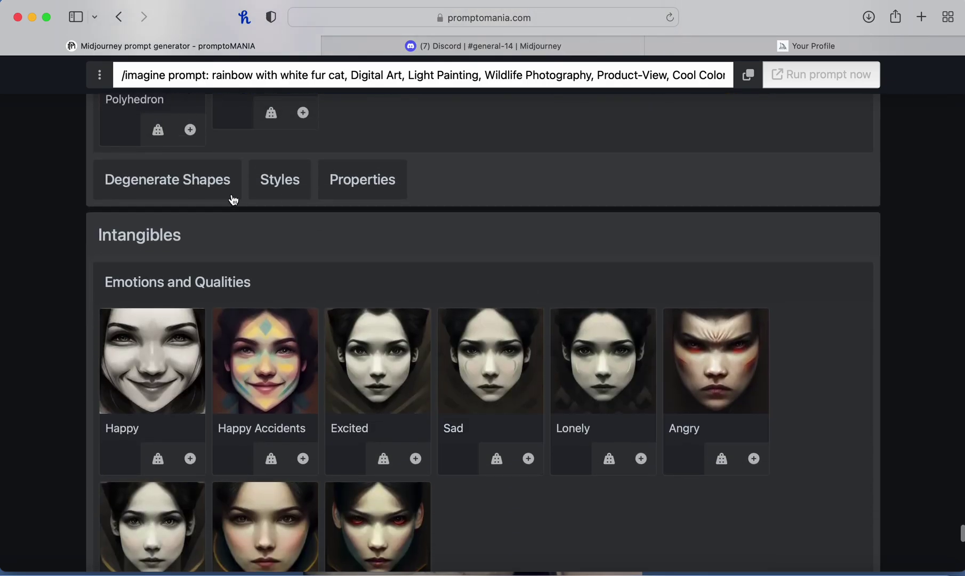
pyautogui.click(215, 191)
# Step: Add Happy Accidents from the Emotions and Qualities group of the Intangibles category to the prompt
pyautogui.scroll(-5, 452, 317)
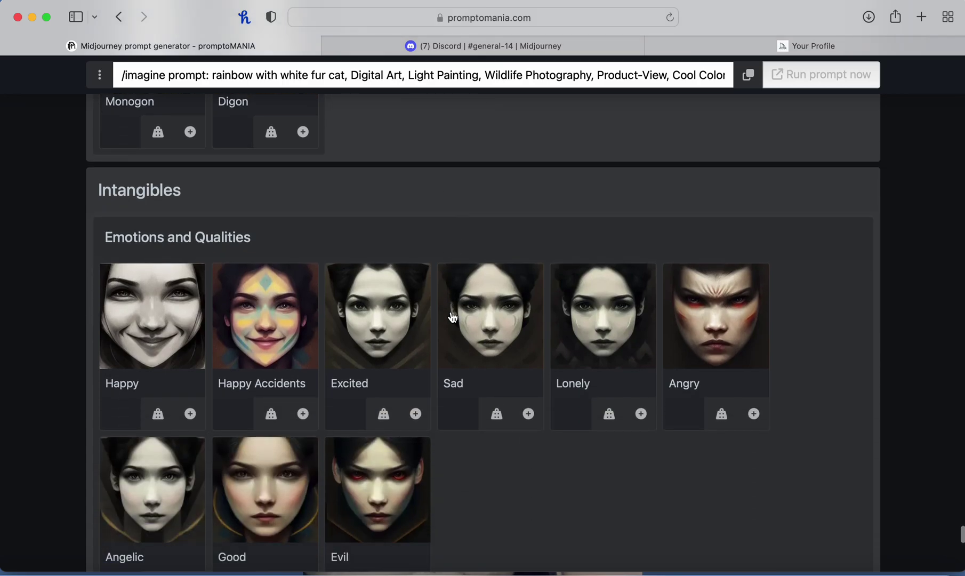
pyautogui.scroll(-1, 453, 318)
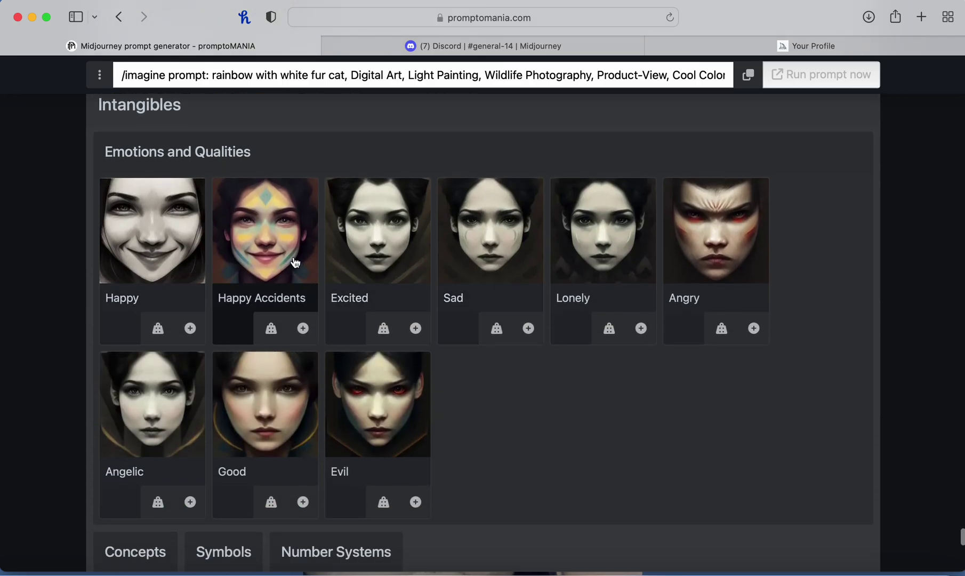
pyautogui.click(272, 252)
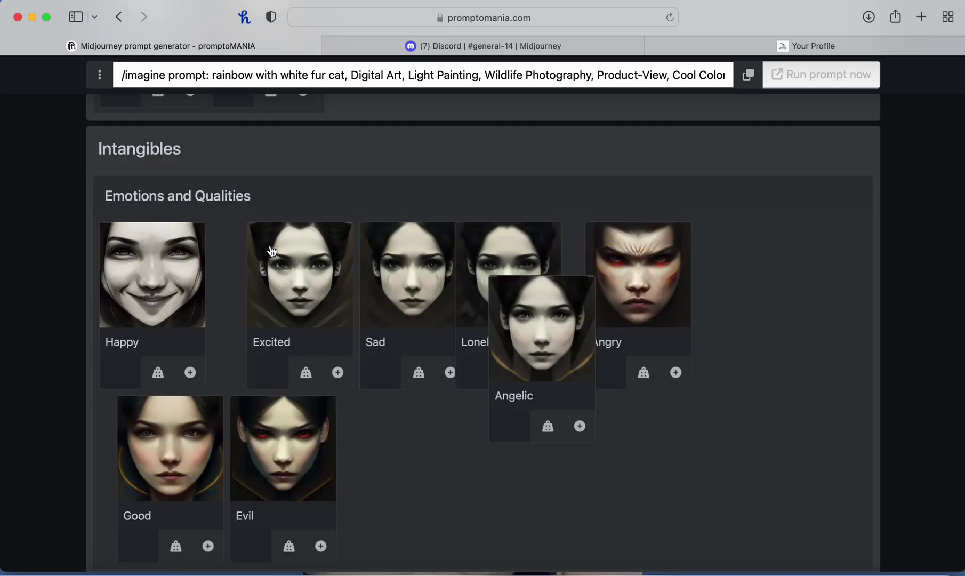
# Step: Expand the Concepts group in the Intangibles category and add Powerful to the prompt
pyautogui.scroll(-10, 272, 251)
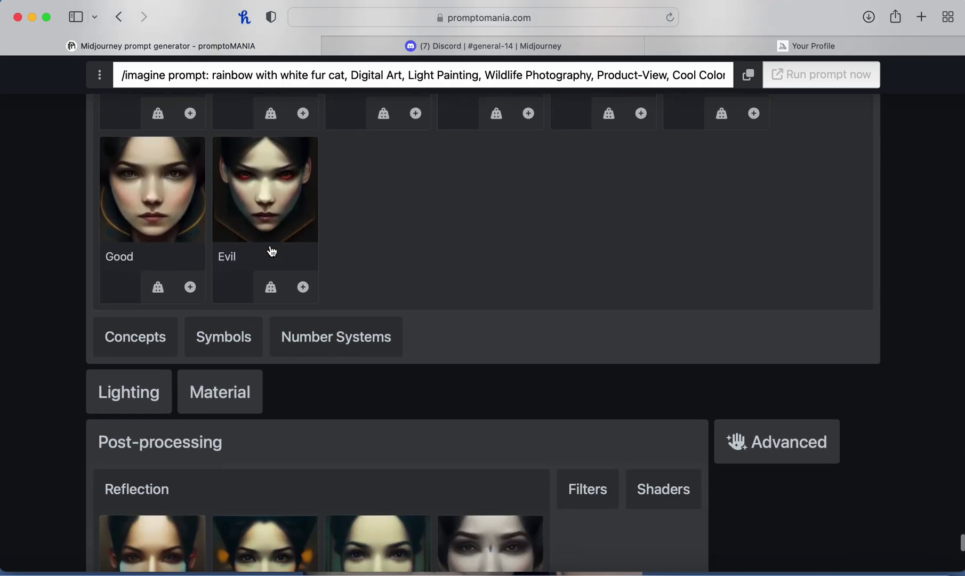
pyautogui.scroll(2, 272, 251)
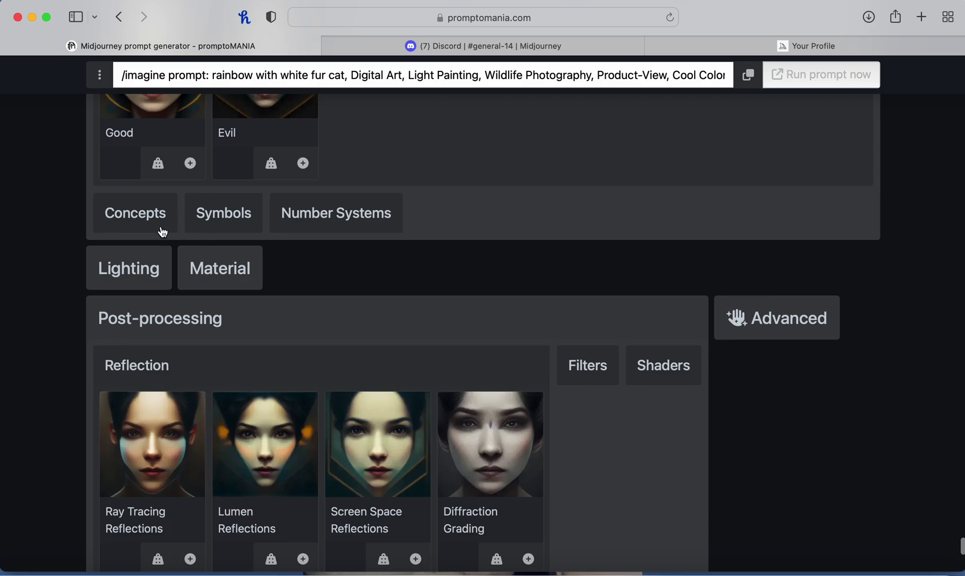
pyautogui.click(156, 230)
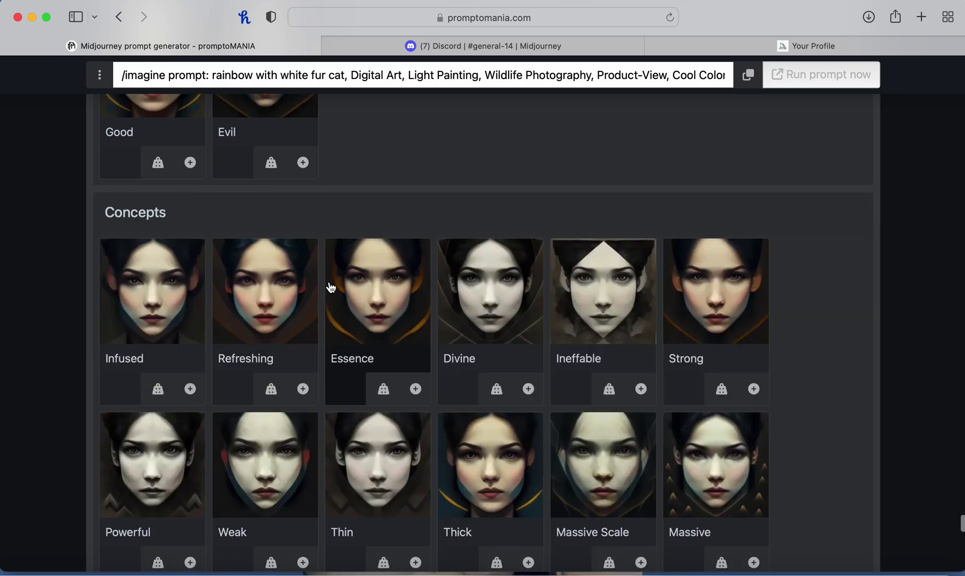
pyautogui.scroll(-2, 331, 288)
pyautogui.scroll(-2, 534, 384)
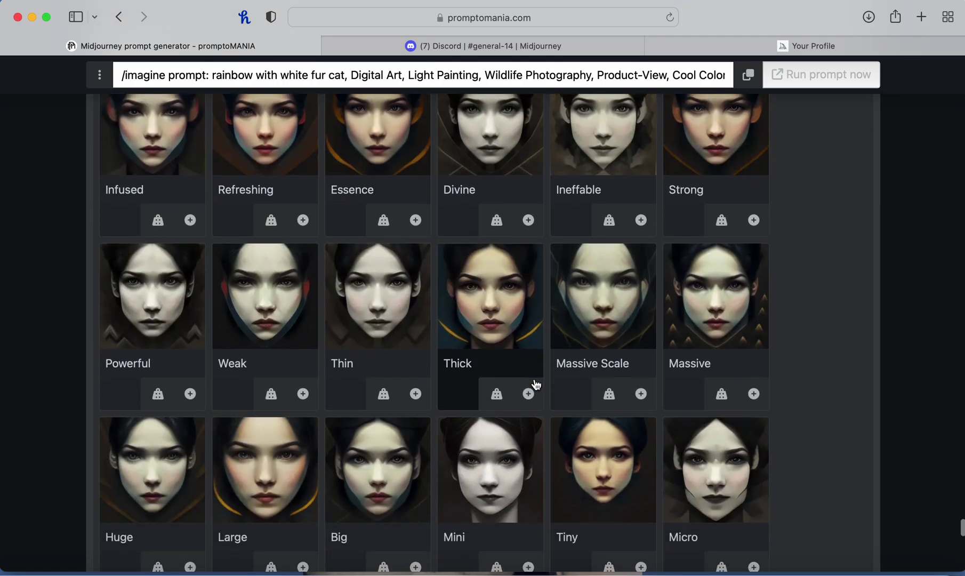
pyautogui.scroll(-3, 536, 384)
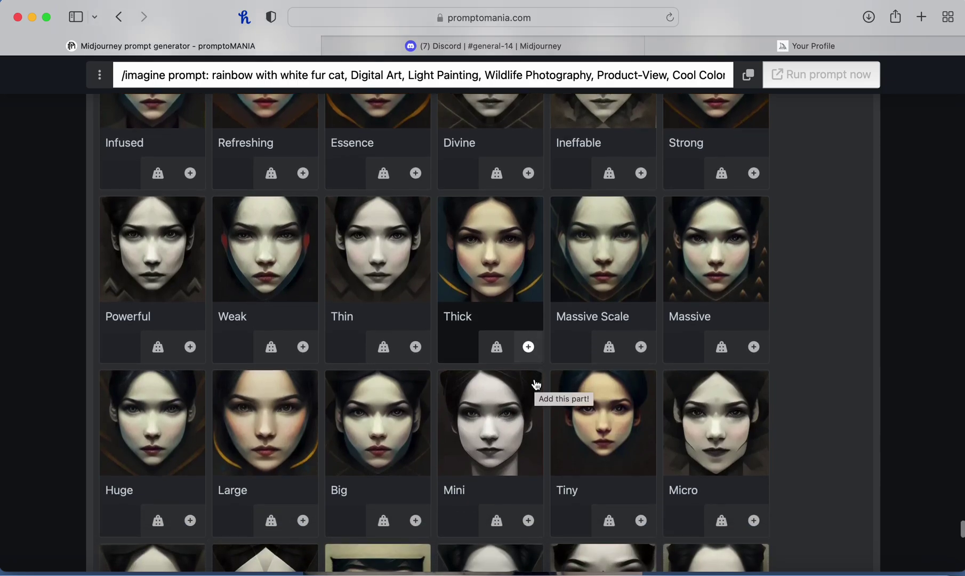
pyautogui.scroll(-1, 536, 384)
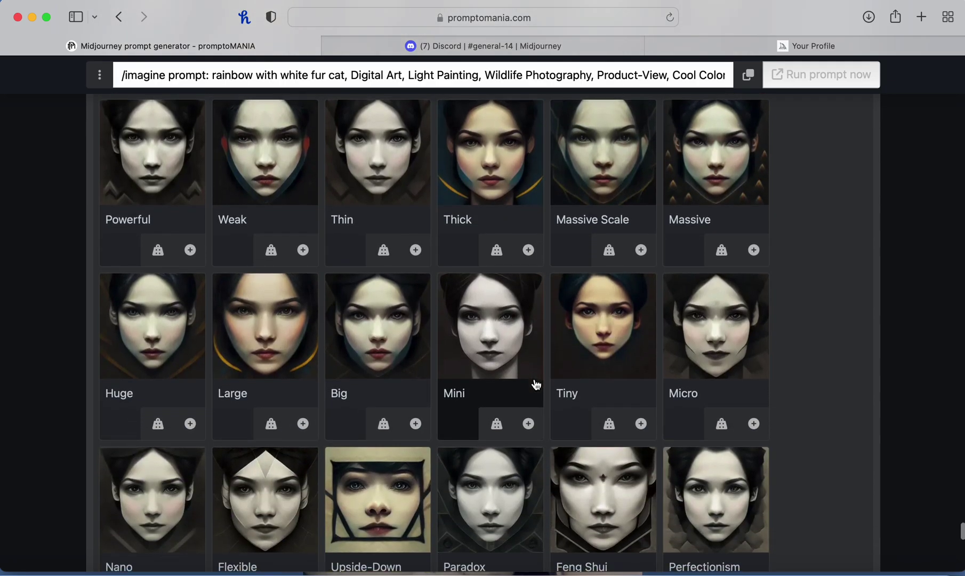
pyautogui.scroll(4, 533, 382)
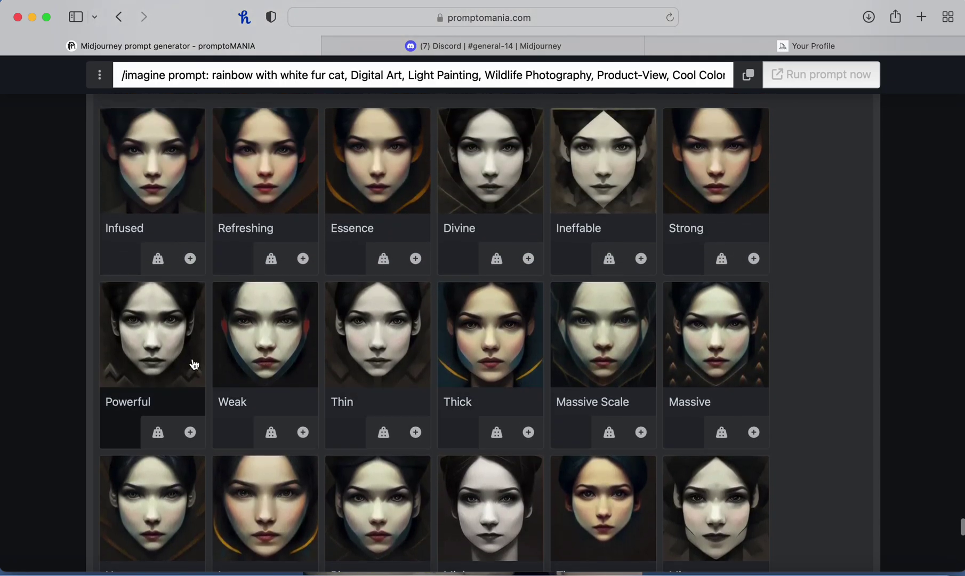
pyautogui.click(164, 346)
# Step: Expand the Symbols and Number Systems groups in the Intangibles category and look through their styles
pyautogui.scroll(-15, 371, 388)
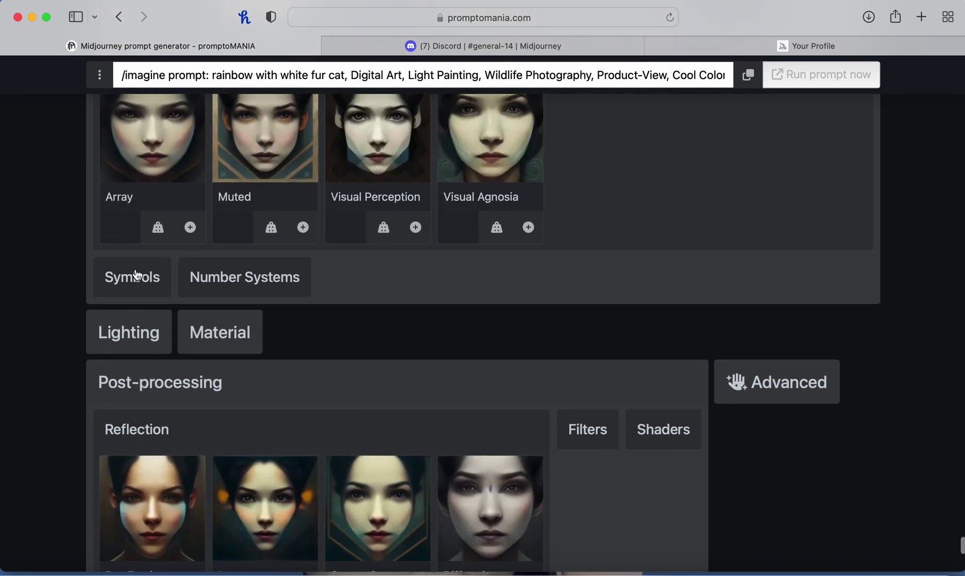
pyautogui.click(138, 276)
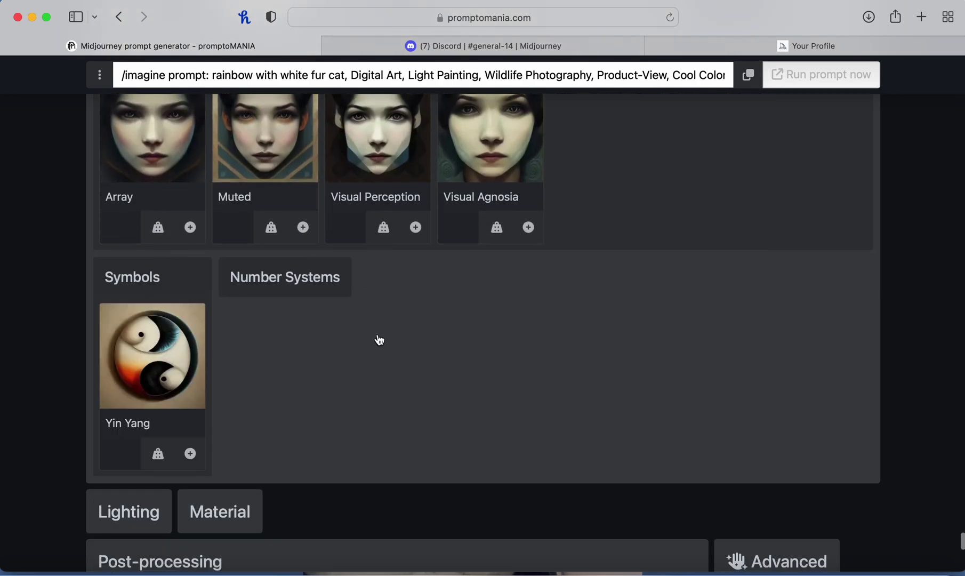
pyautogui.click(331, 276)
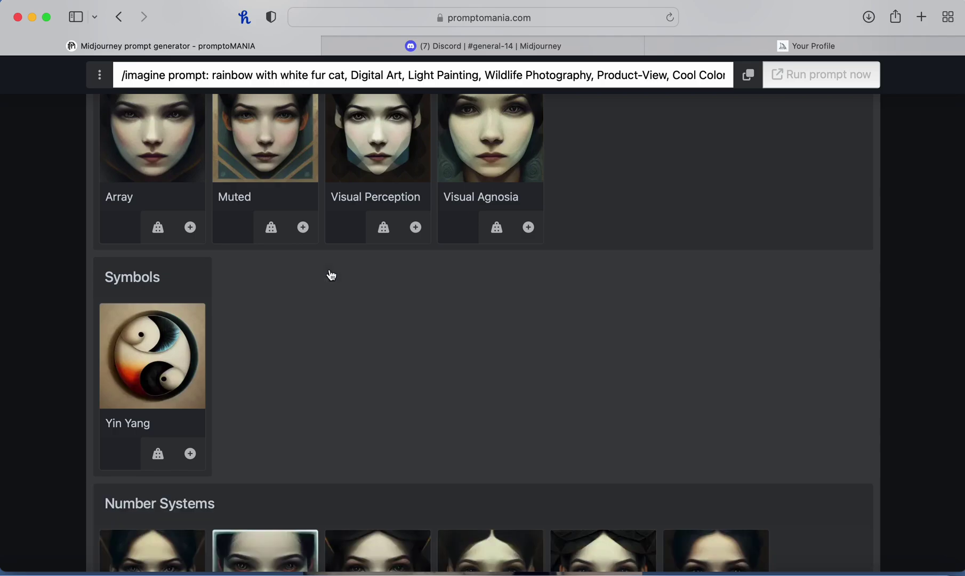
pyautogui.scroll(-10, 332, 275)
pyautogui.scroll(-4, 331, 275)
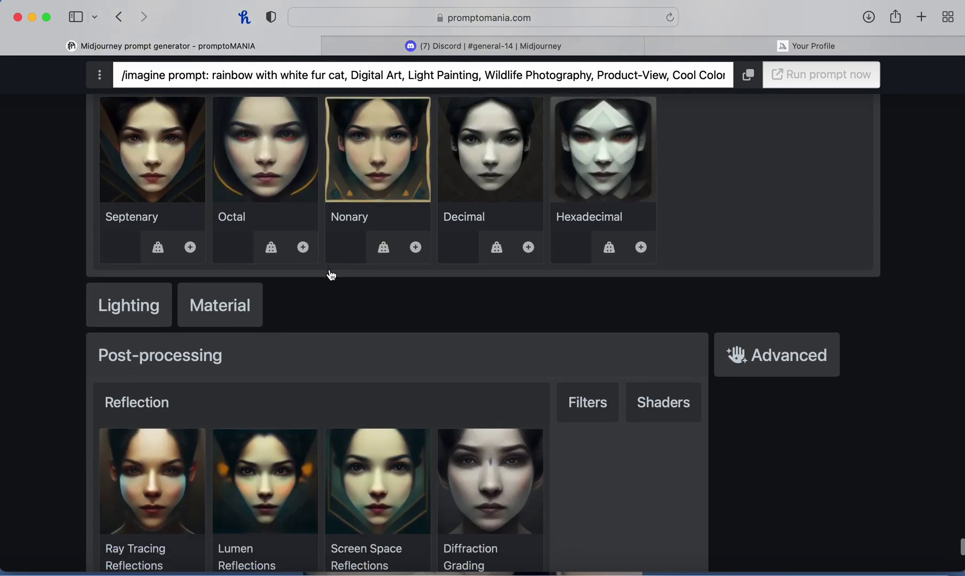
# Step: Open the Lighting category and expand its Global Illumination group to view the available options
pyautogui.click(104, 274)
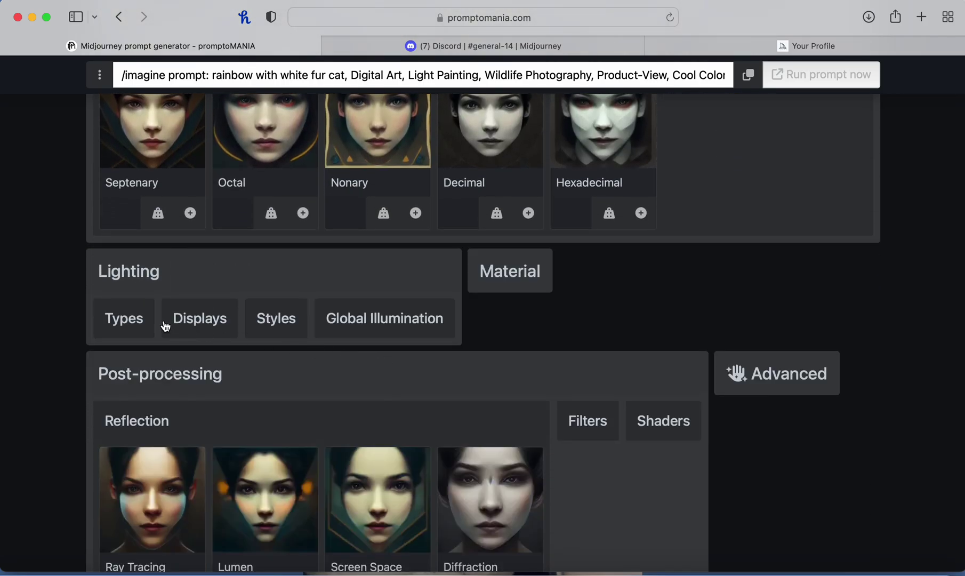
pyautogui.click(356, 331)
pyautogui.scroll(-2, 357, 332)
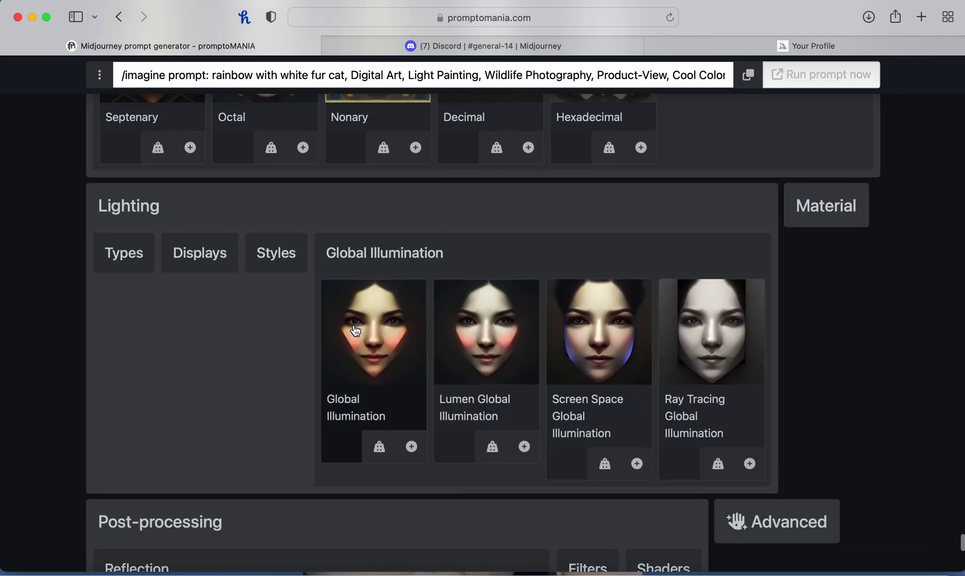
# Step: Expand the Styles group in the Lighting category and add Beautiful Lighting to the prompt
pyautogui.click(273, 262)
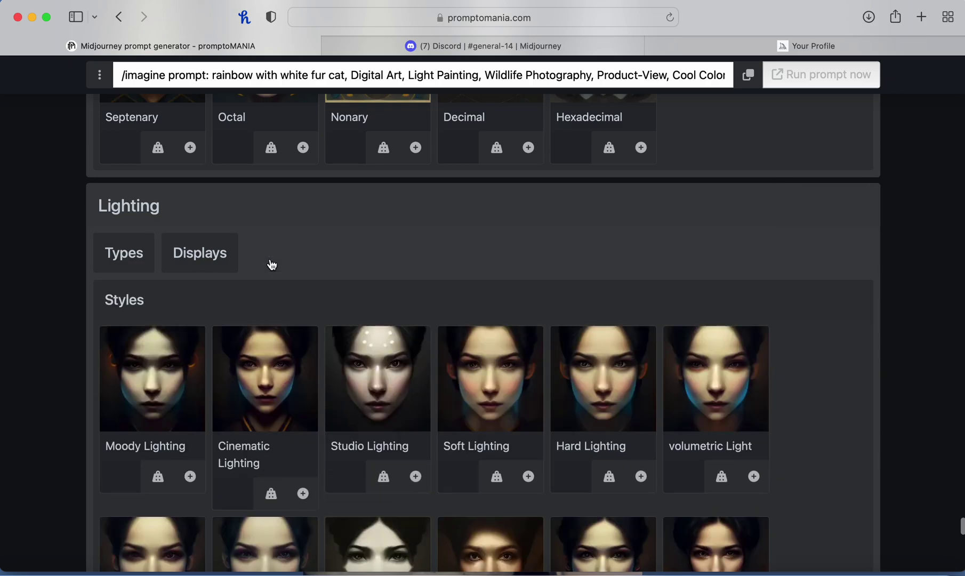
pyautogui.scroll(-8, 361, 275)
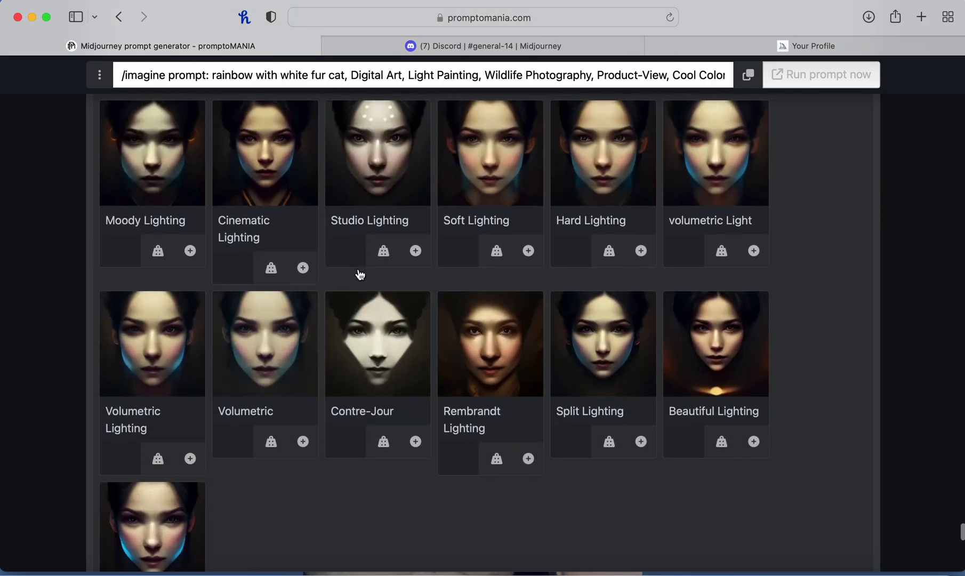
pyautogui.click(728, 346)
# Step: Expand the Filters group in the Post-processing category, look through its styles, and review the remaining sections below
pyautogui.scroll(-12, 728, 347)
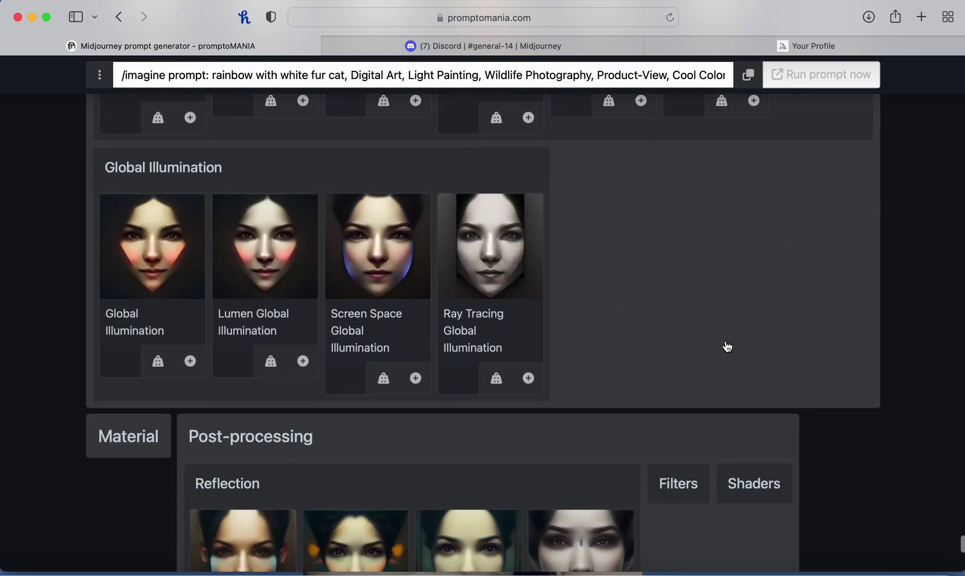
pyautogui.scroll(-9, 728, 346)
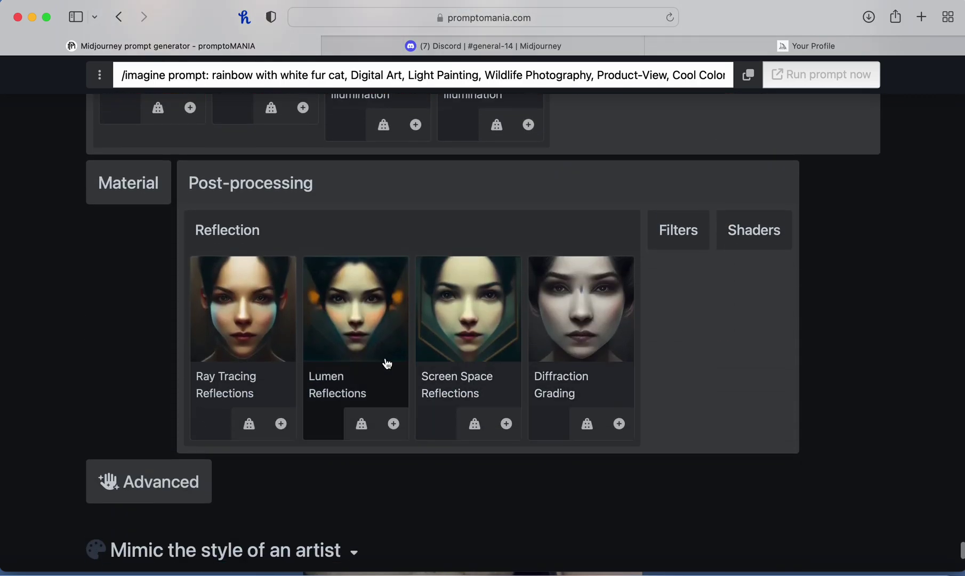
pyautogui.click(697, 243)
pyautogui.scroll(-20, 700, 265)
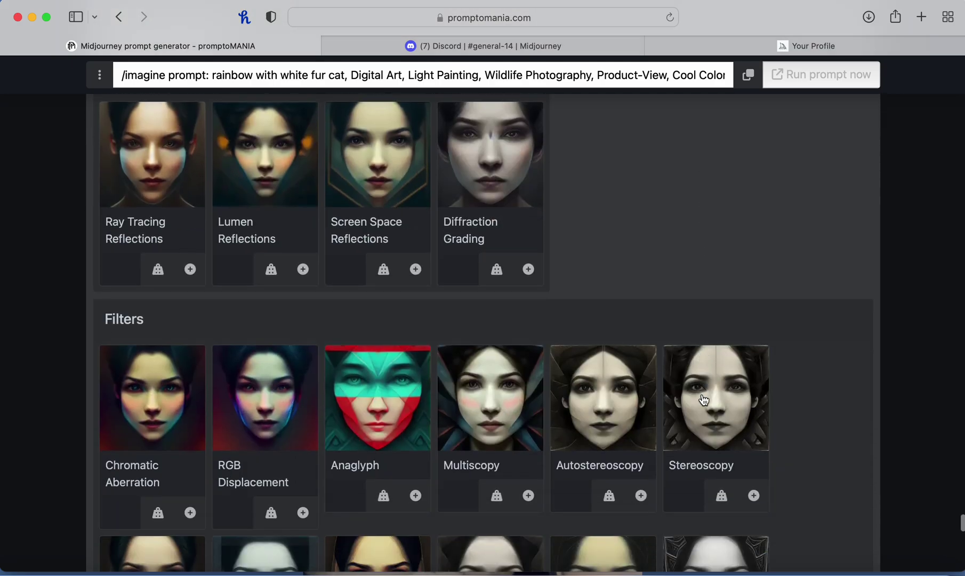
pyautogui.scroll(-20, 704, 400)
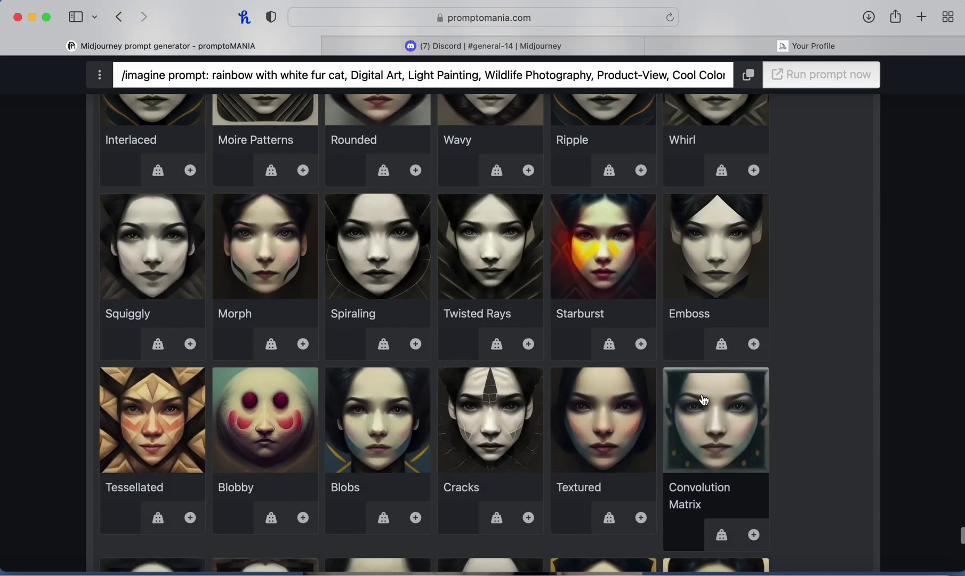
pyautogui.scroll(-15, 704, 400)
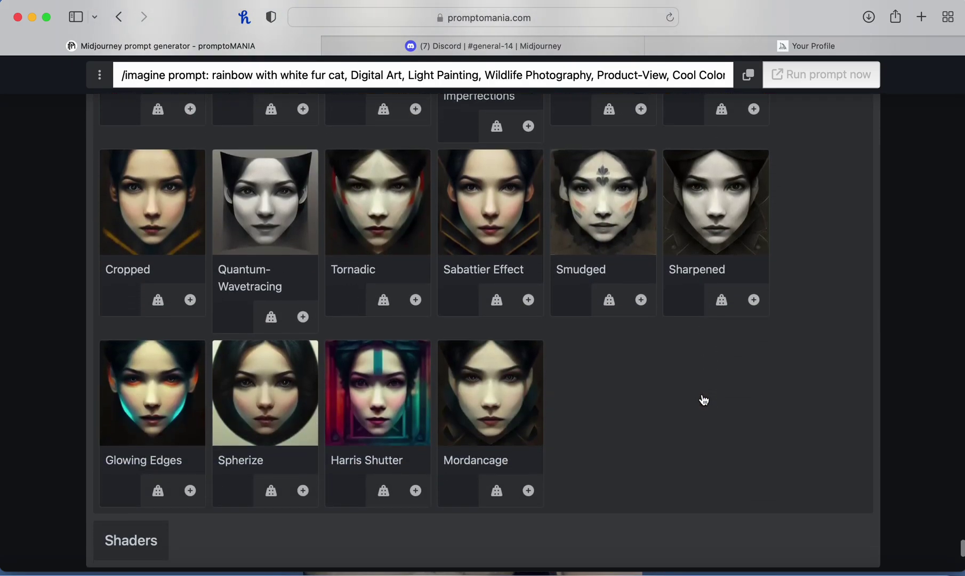
pyautogui.scroll(-3, 704, 400)
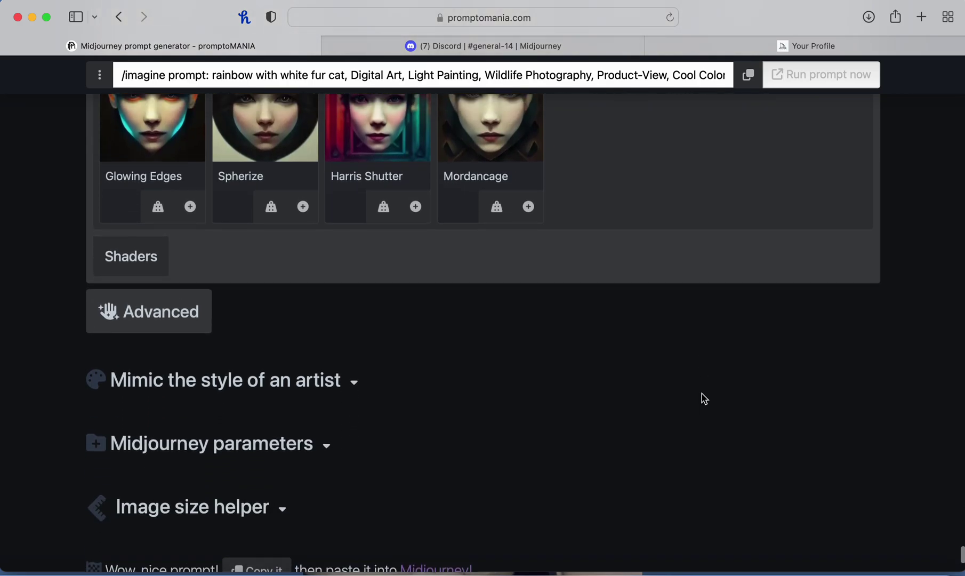
pyautogui.scroll(-1, 629, 394)
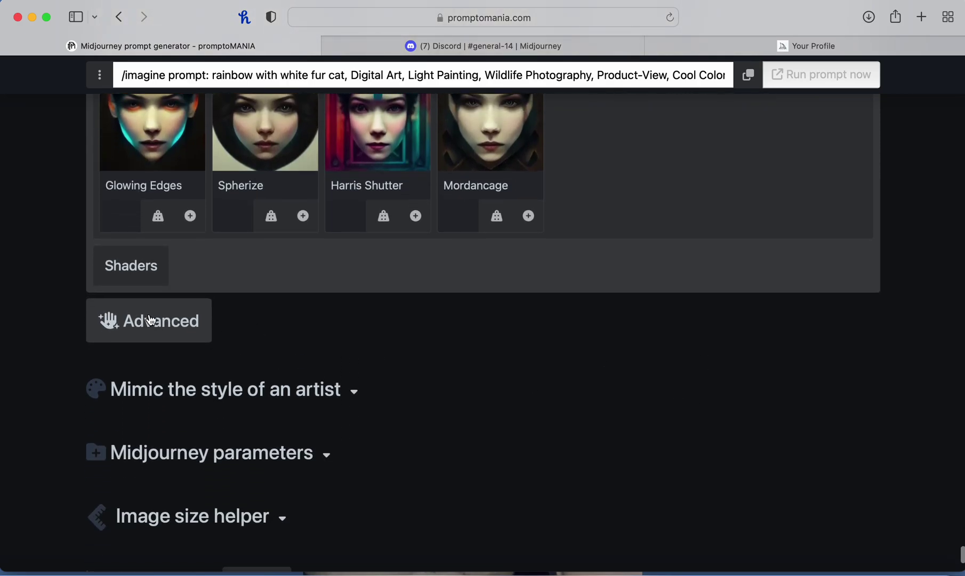
pyautogui.scroll(-2, 152, 324)
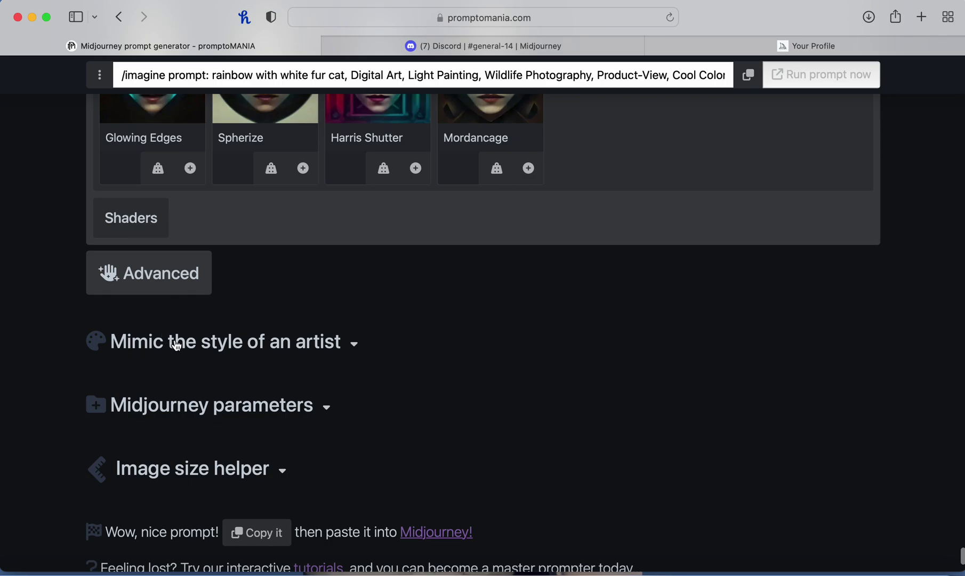
# Step: Expand the Advanced category and the section for mimicking an artist's style, and look through the available artist styles
pyautogui.click(172, 285)
pyautogui.scroll(-5, 172, 284)
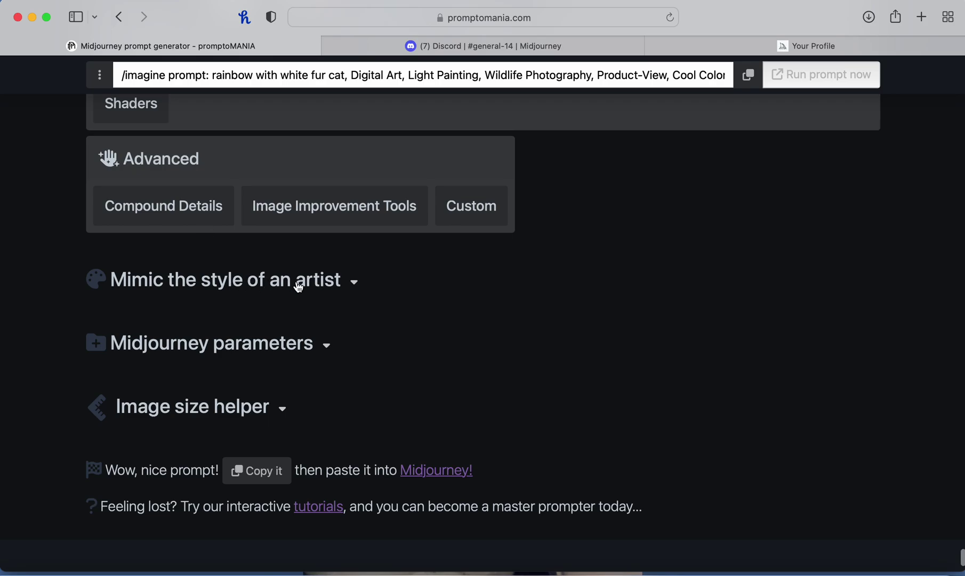
pyautogui.click(347, 289)
pyautogui.scroll(-9, 345, 286)
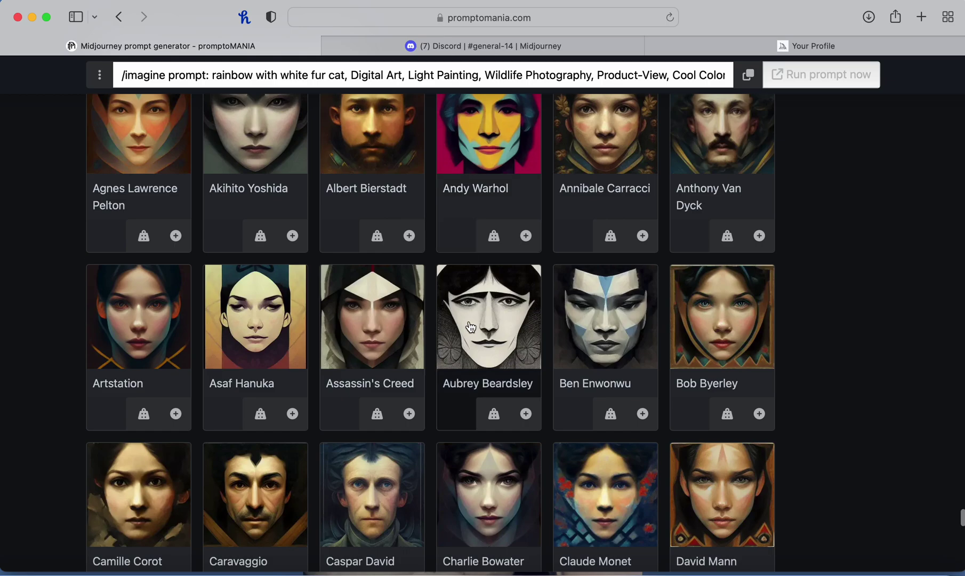
pyautogui.scroll(-6, 472, 341)
pyautogui.scroll(-9, 471, 327)
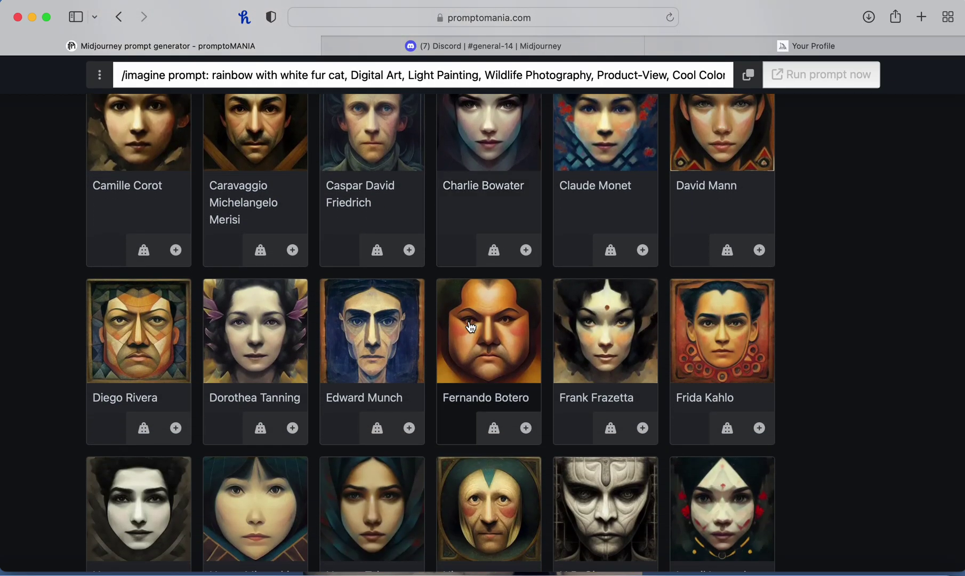
pyautogui.scroll(-8, 471, 327)
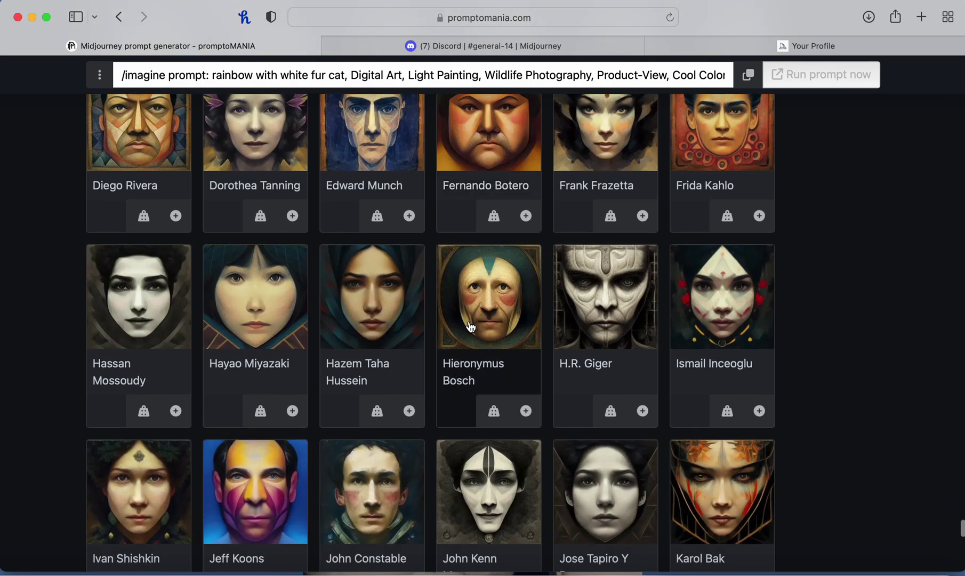
pyautogui.scroll(-20, 524, 409)
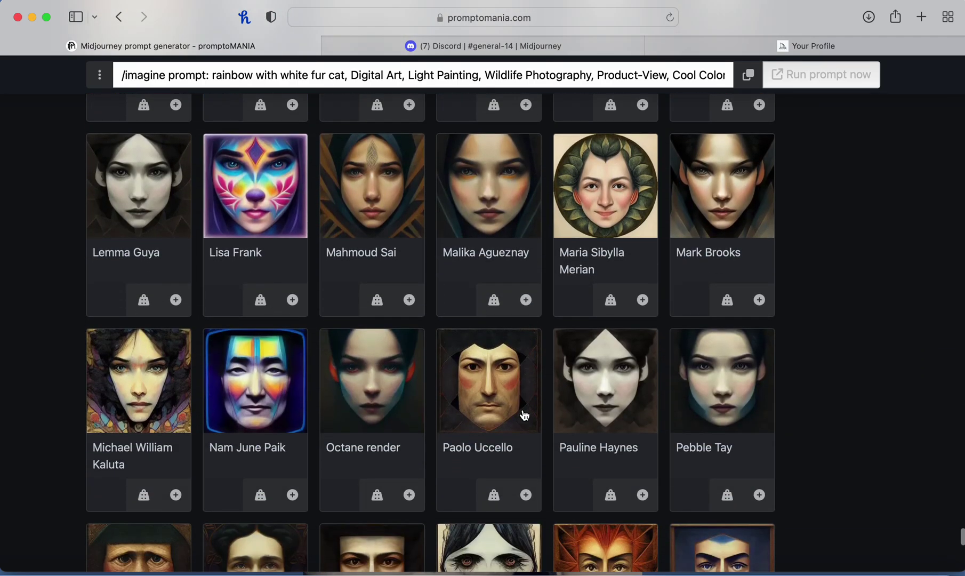
pyautogui.scroll(-20, 525, 415)
pyautogui.scroll(1, 525, 415)
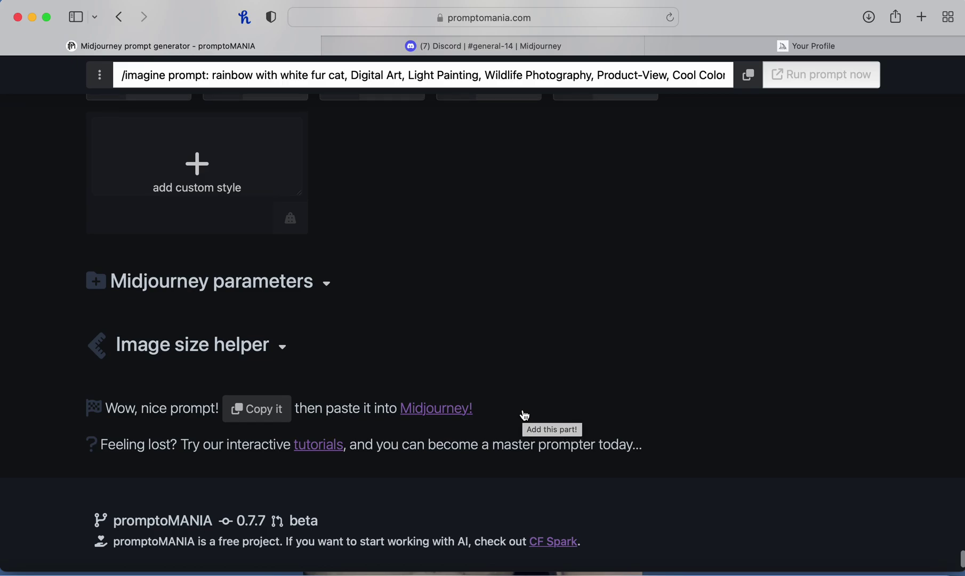
# Step: Copy the finished prompt, switch to Discord and submit it with the /imagine command in the general-14 channel
pyautogui.click(260, 408)
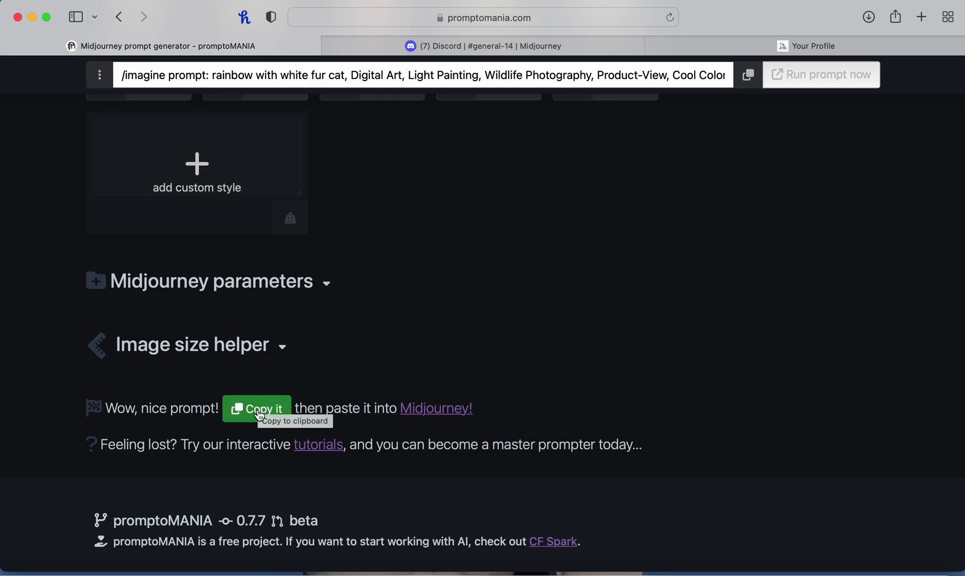
pyautogui.click(259, 416)
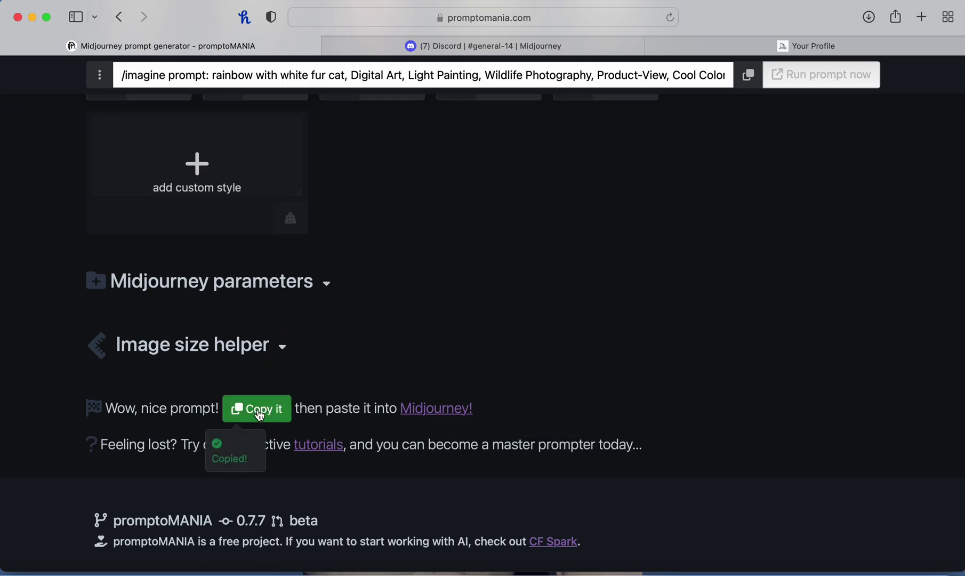
pyautogui.click(531, 47)
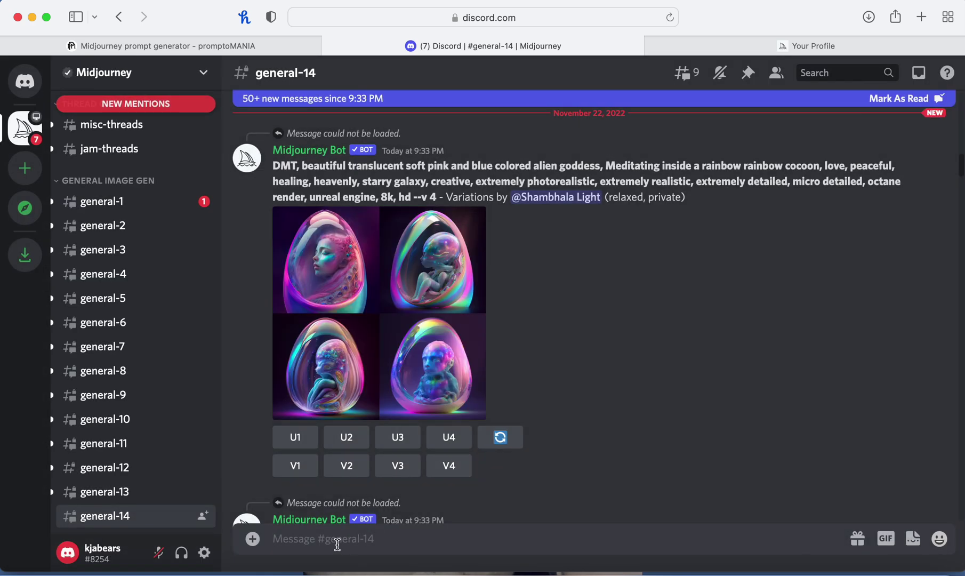
pyautogui.write('/')
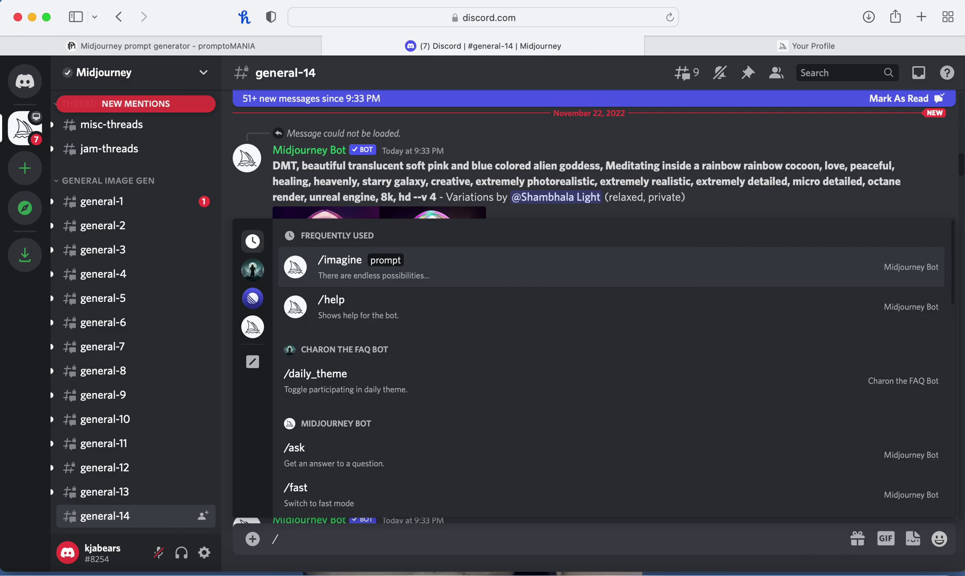
pyautogui.write('imagine')
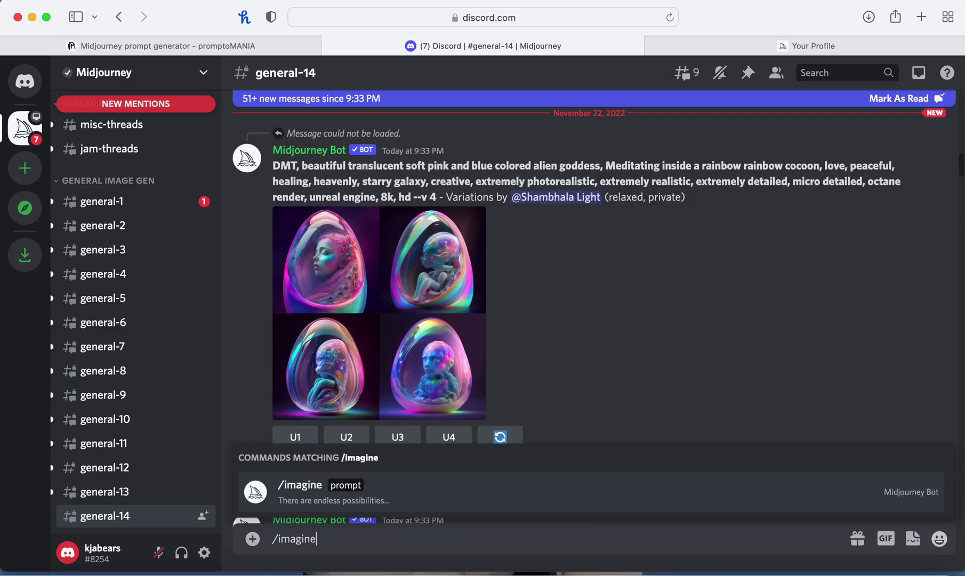
pyautogui.press('Tab')
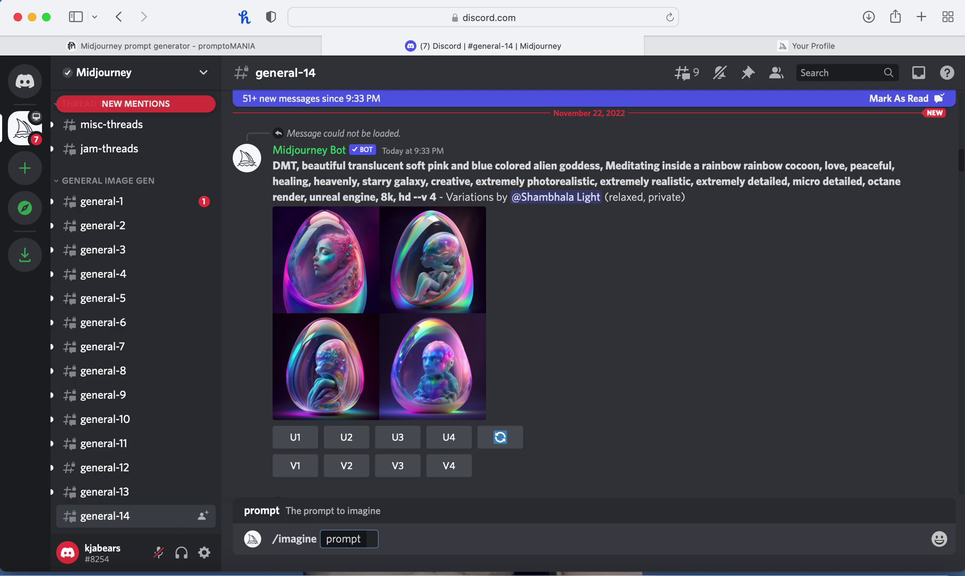
pyautogui.press('super+v')
pyautogui.press('Return')
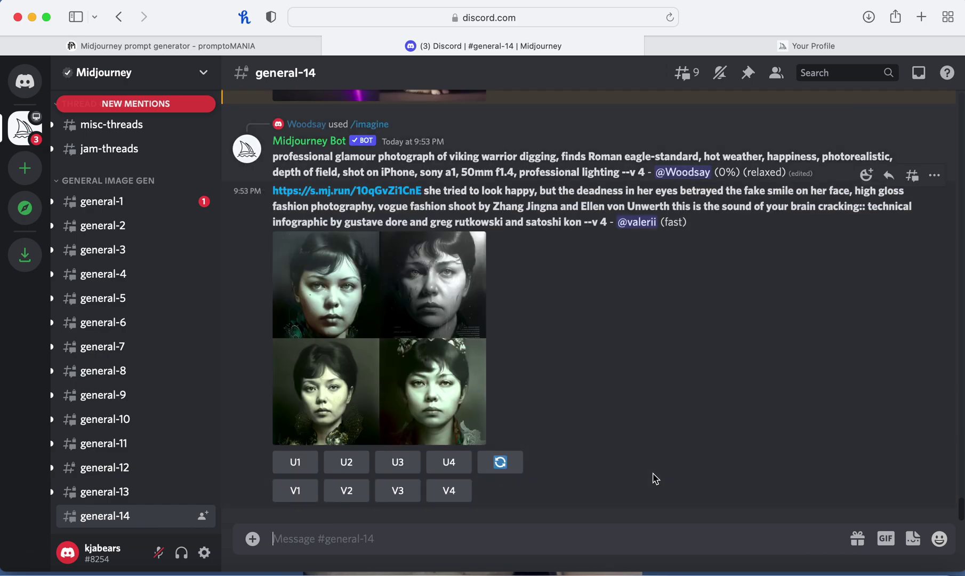
# Step: Look through the recent posts in general-14 and return to promptoMANIA to review its style categories
pyautogui.scroll(8, 656, 479)
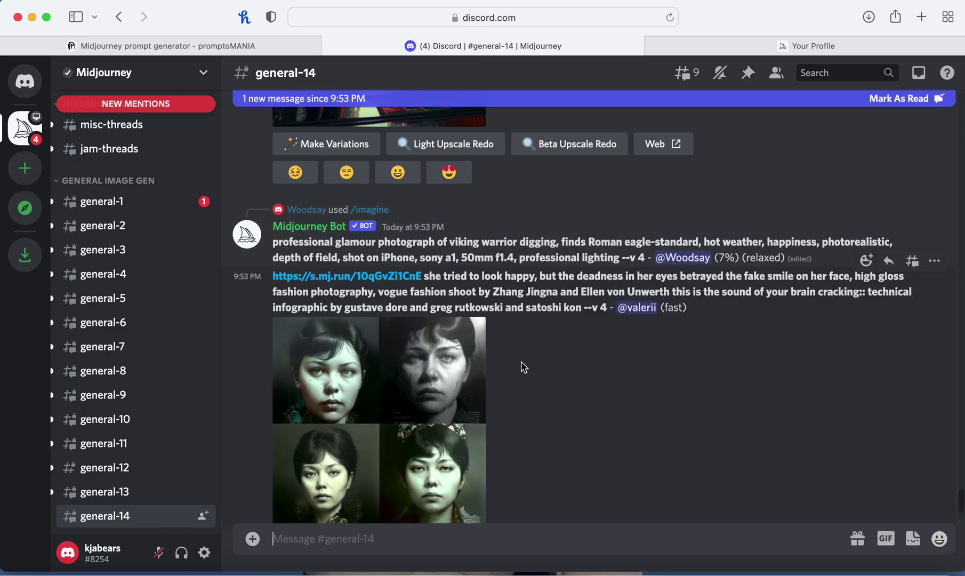
pyautogui.scroll(7, 508, 286)
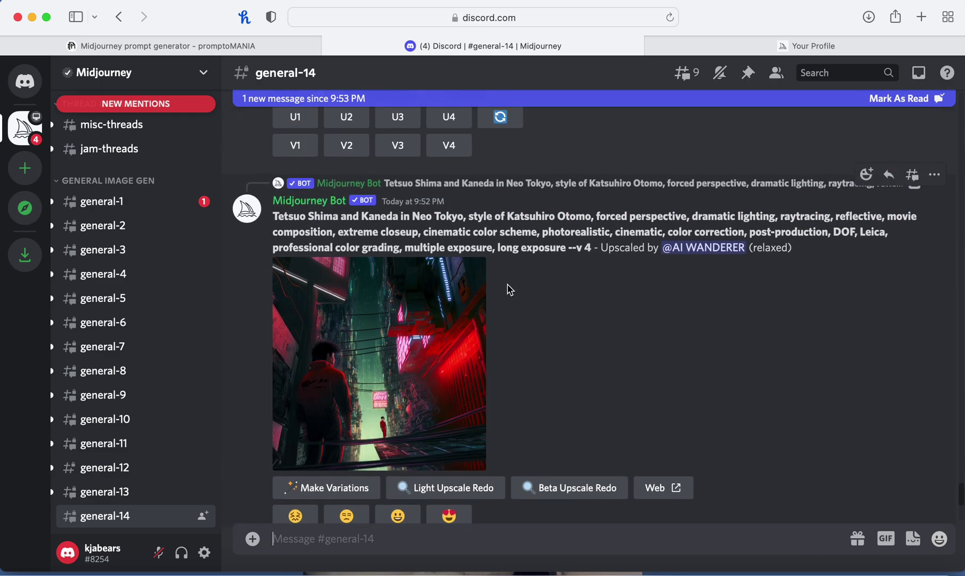
pyautogui.click(265, 53)
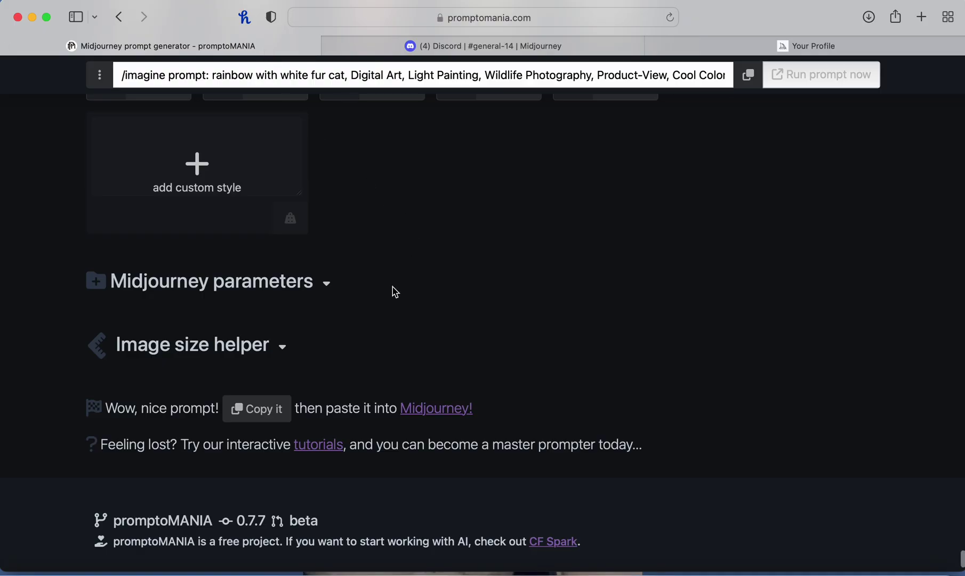
pyautogui.scroll(20, 403, 261)
pyautogui.scroll(20, 405, 263)
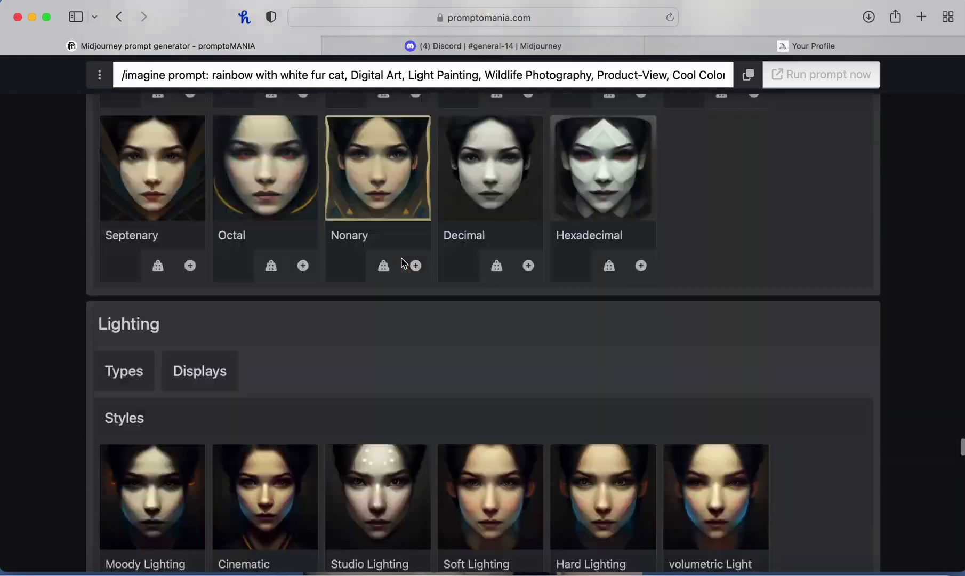
pyautogui.scroll(20, 403, 261)
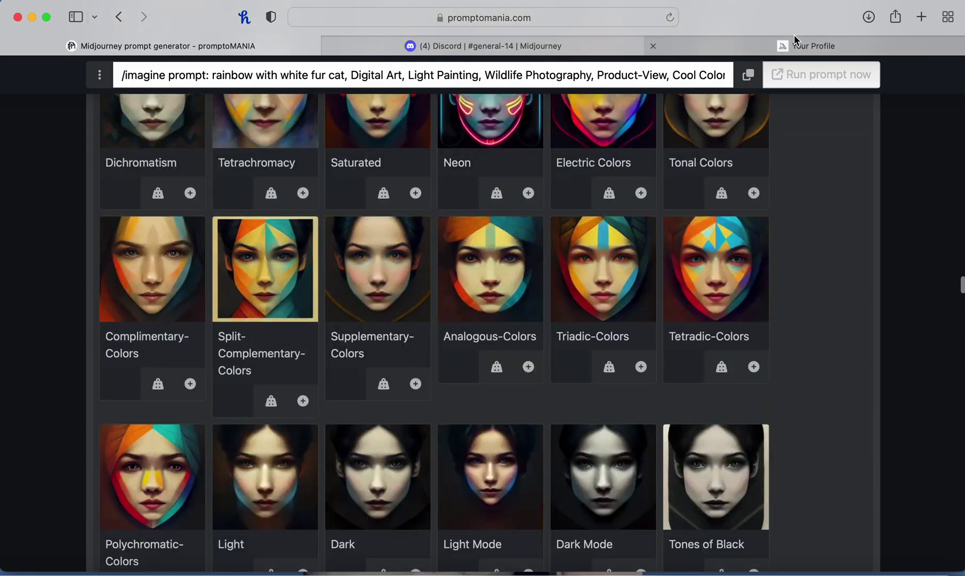
# Step: Switch to the Midjourney profile page and look through the previously generated images, from the underwater Pikachu pictures to the moon scenes
pyautogui.click(816, 51)
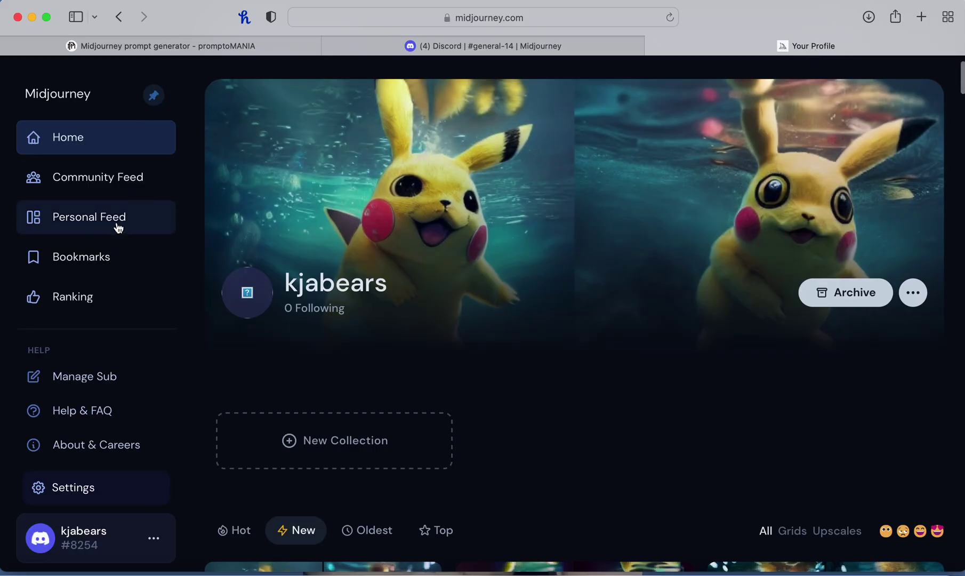
pyautogui.scroll(-10, 629, 370)
pyautogui.scroll(5, 629, 366)
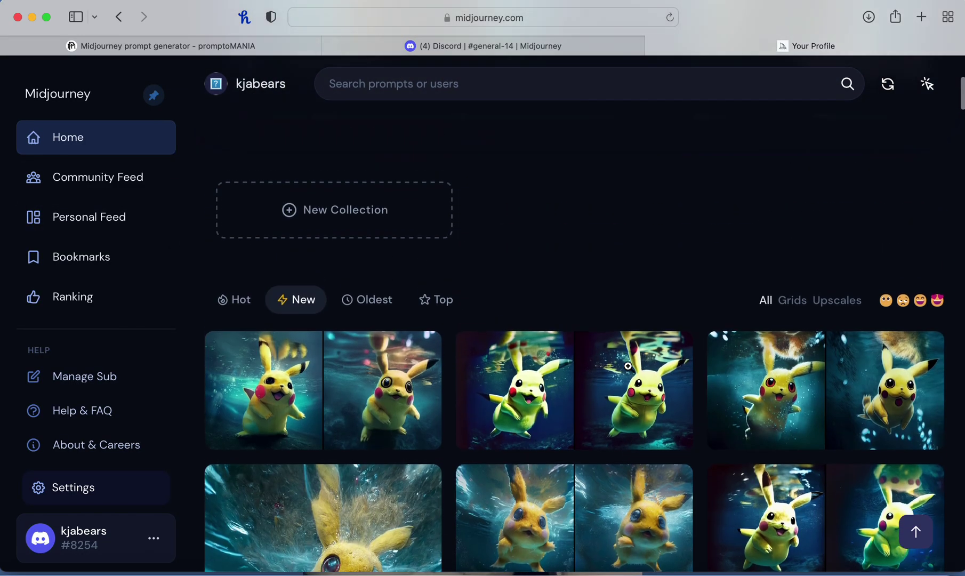
pyautogui.scroll(-1, 628, 365)
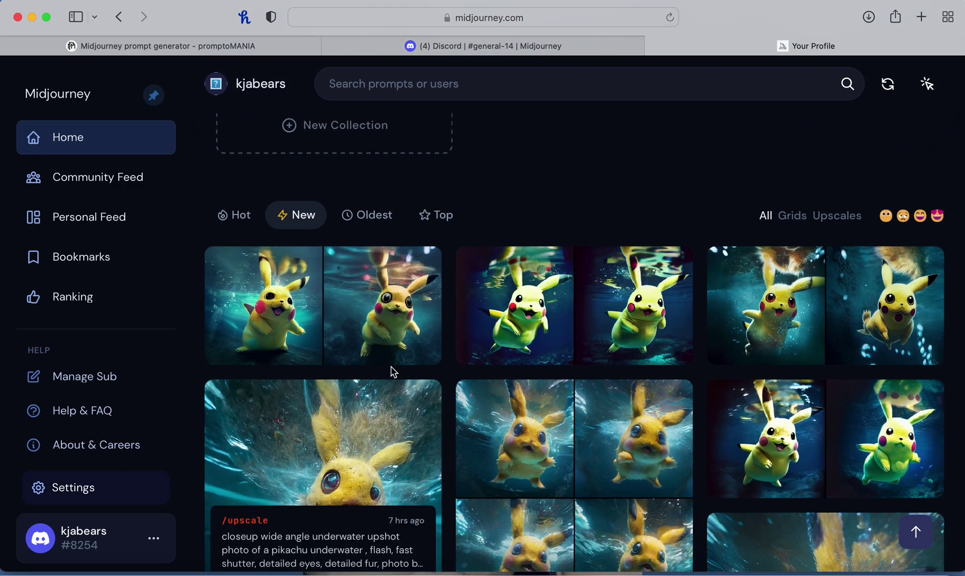
pyautogui.scroll(-8, 740, 373)
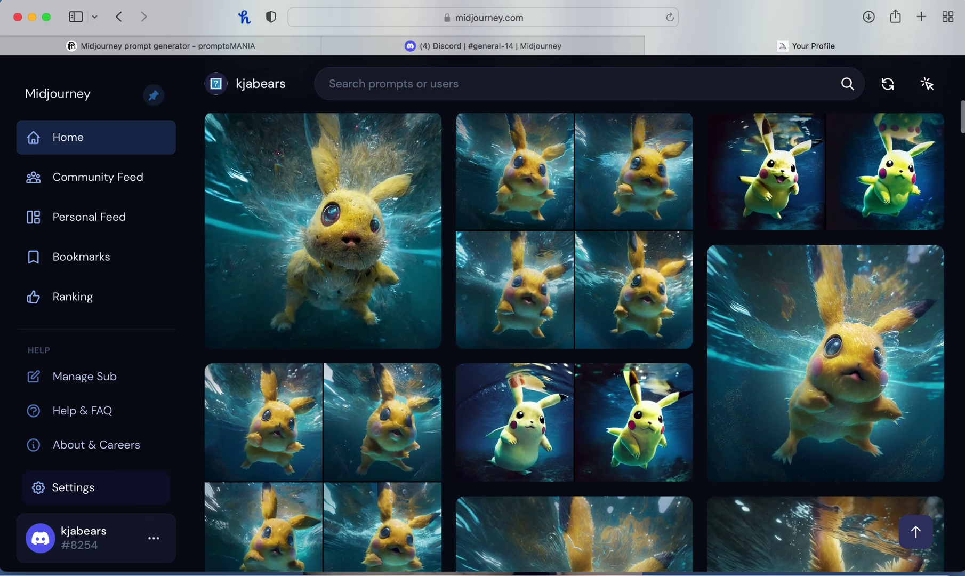
pyautogui.scroll(-5, 741, 372)
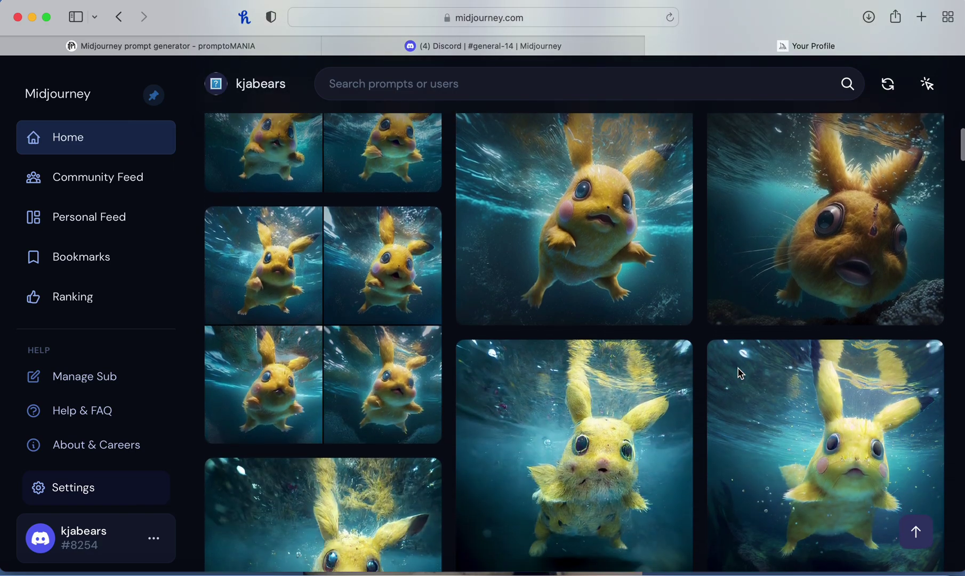
pyautogui.scroll(-1, 547, 419)
pyautogui.scroll(-4, 680, 411)
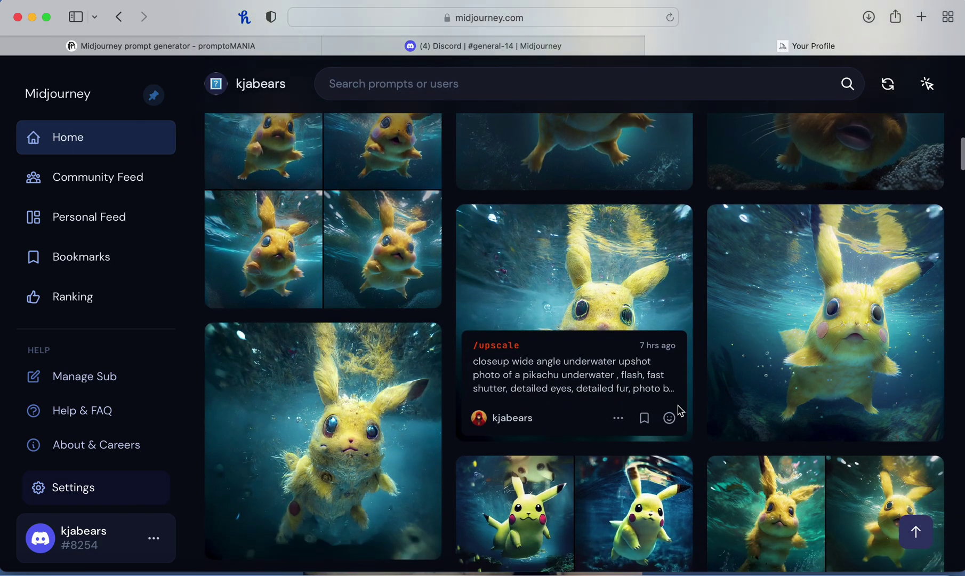
pyautogui.scroll(-4, 680, 411)
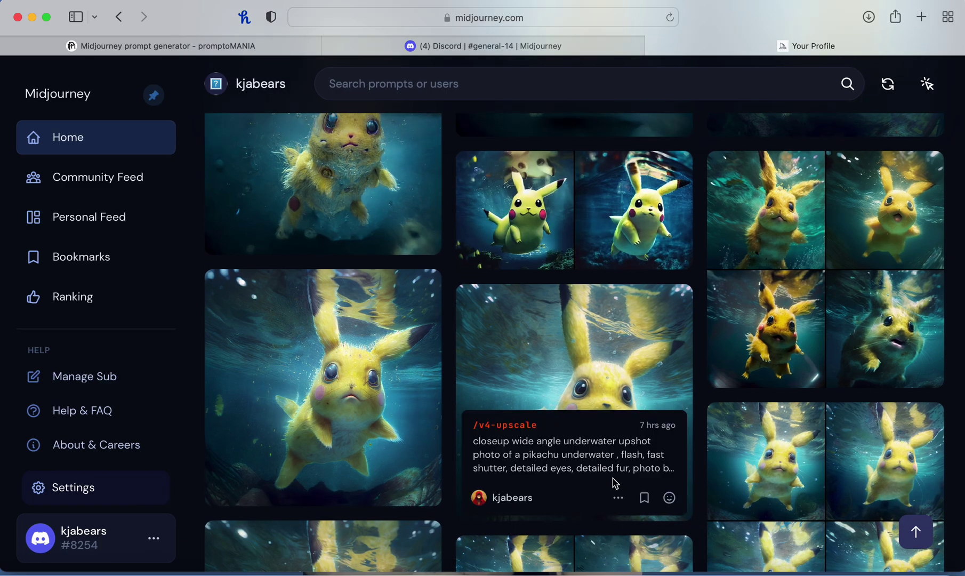
pyautogui.scroll(-8, 714, 490)
pyautogui.scroll(-15, 713, 490)
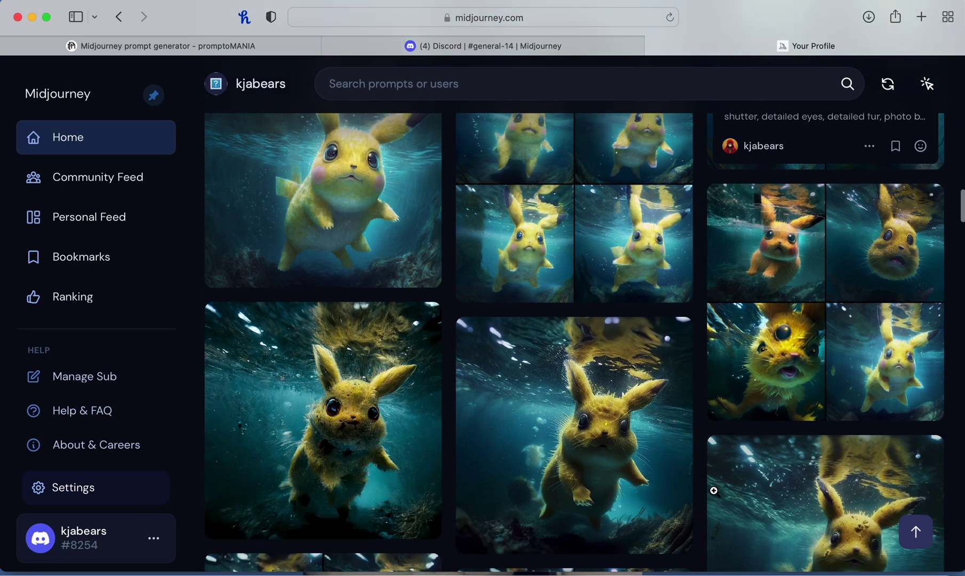
pyautogui.scroll(-2, 713, 490)
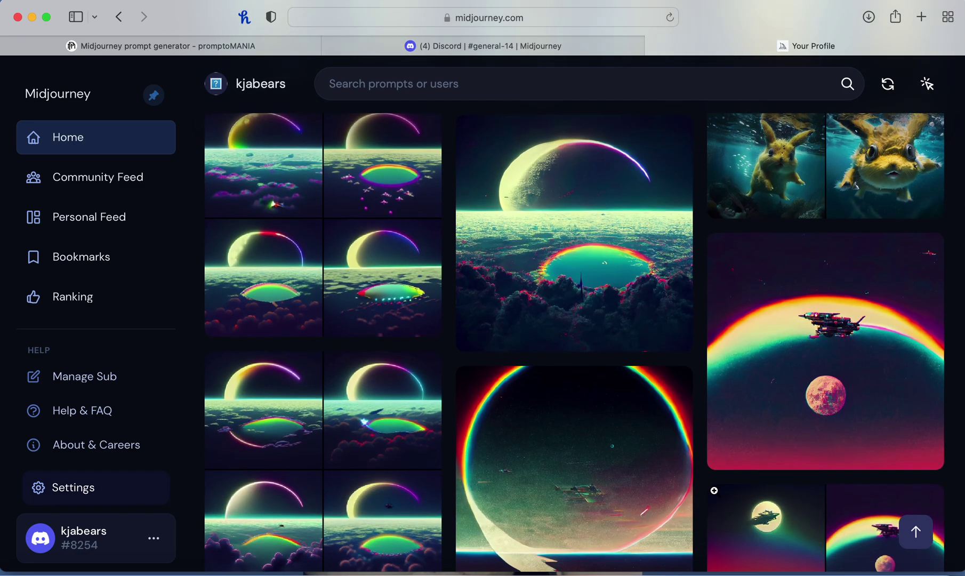
pyautogui.moveTo(732, 453)
# Step: Check the promptoMANIA styles again, and browse the Midjourney profile gallery from the spaceship and moon images onward
pyautogui.click(253, 54)
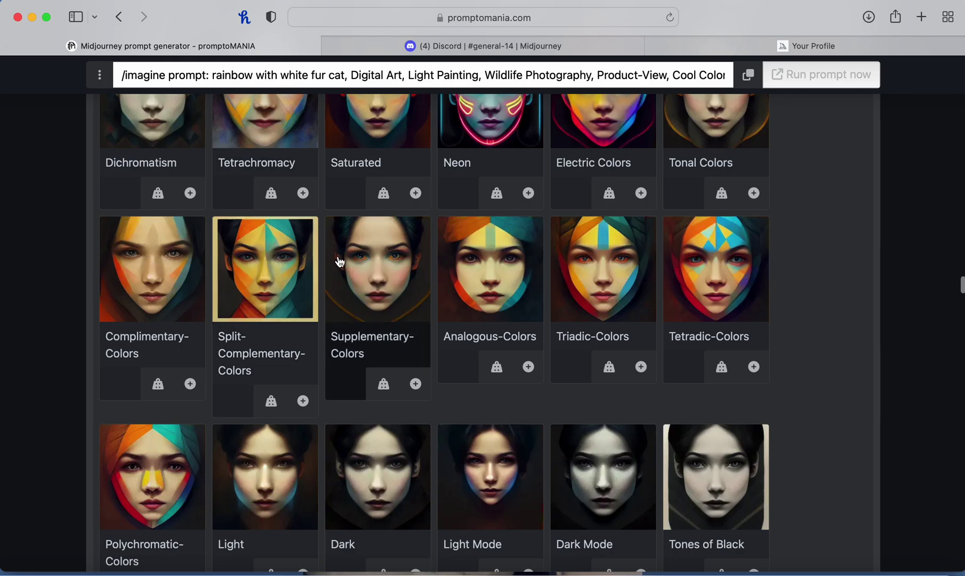
pyautogui.click(804, 47)
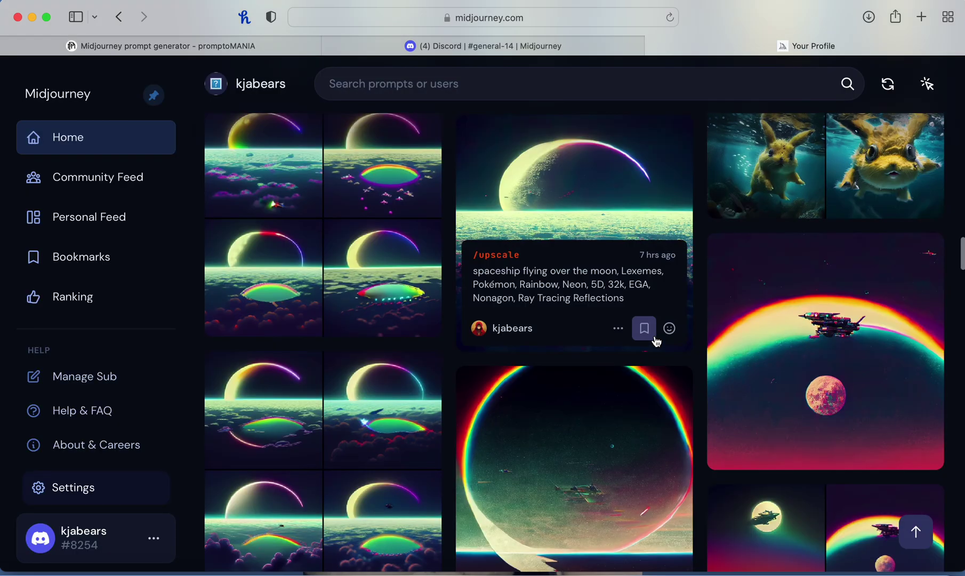
pyautogui.scroll(-8, 655, 337)
pyautogui.scroll(-1, 655, 335)
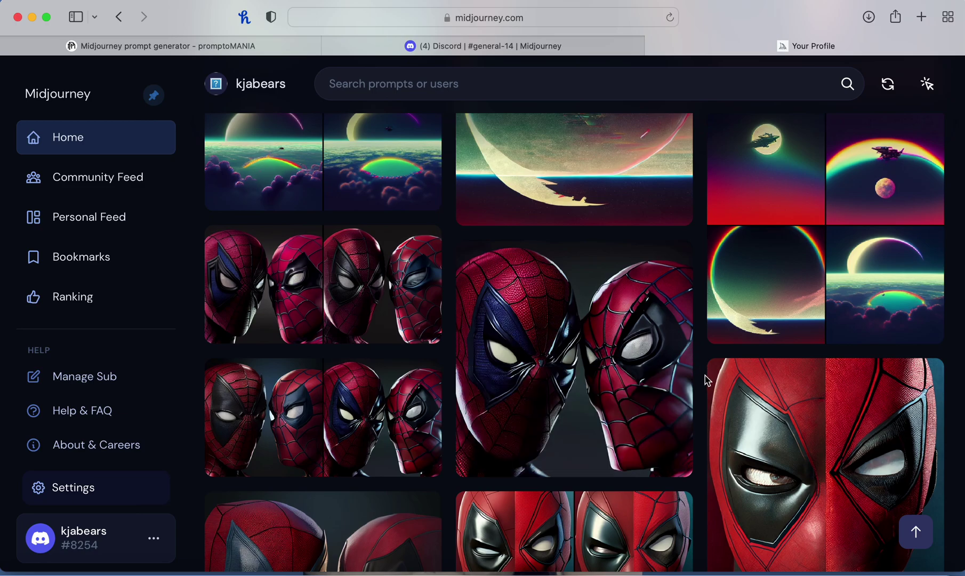
pyautogui.scroll(-15, 707, 380)
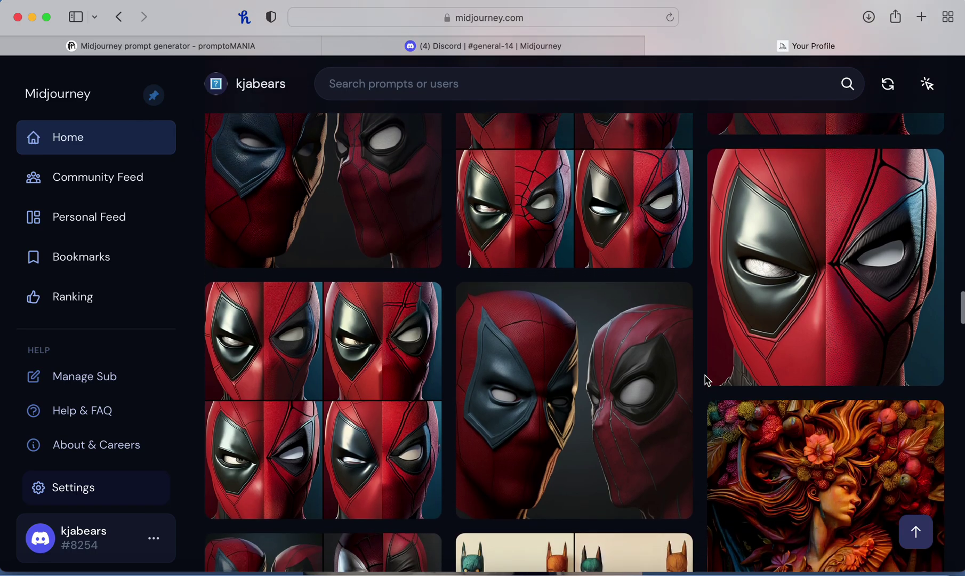
pyautogui.scroll(-12, 708, 380)
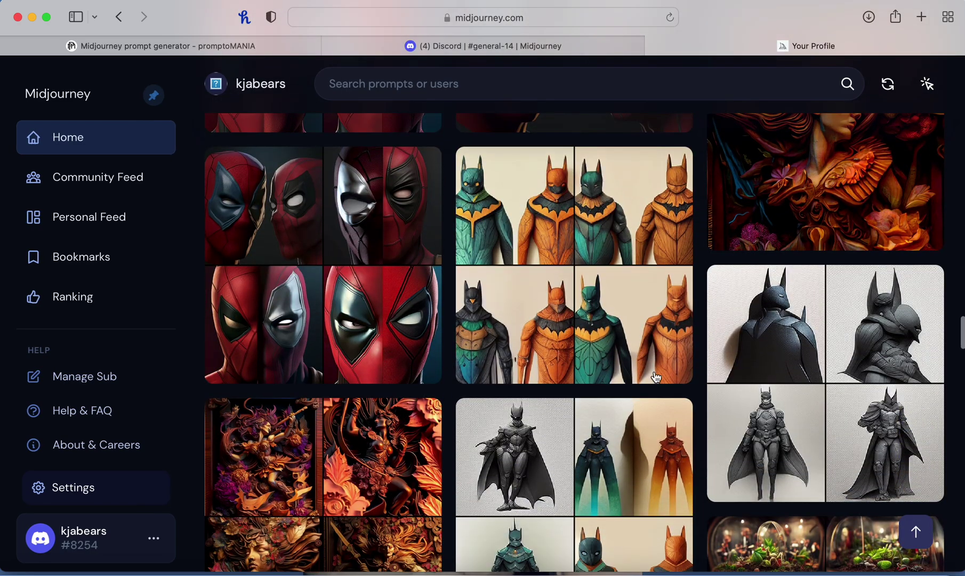
# Step: Switch to Discord and look through the general-14 posts for the finished rainbow with white fur cat images
pyautogui.click(433, 47)
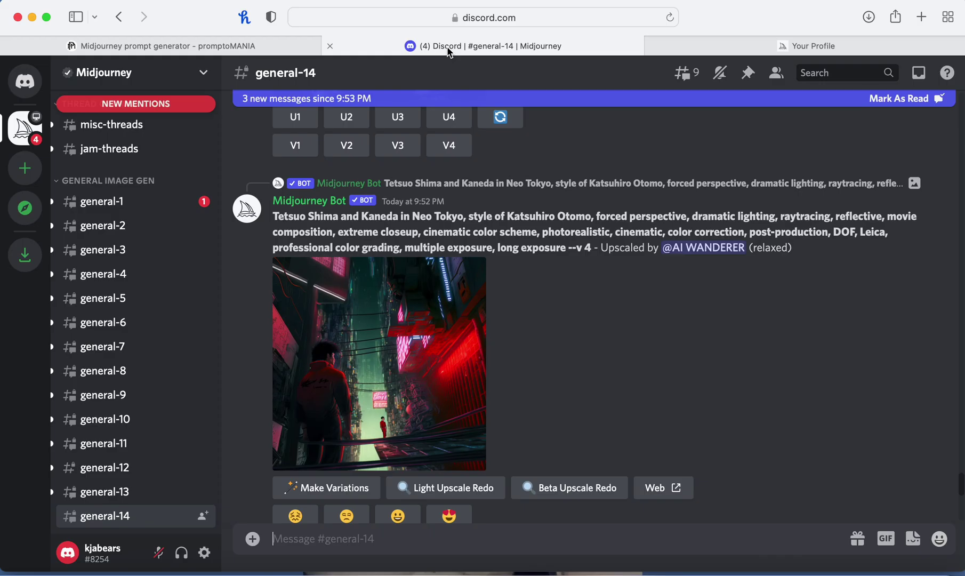
pyautogui.scroll(-10, 507, 241)
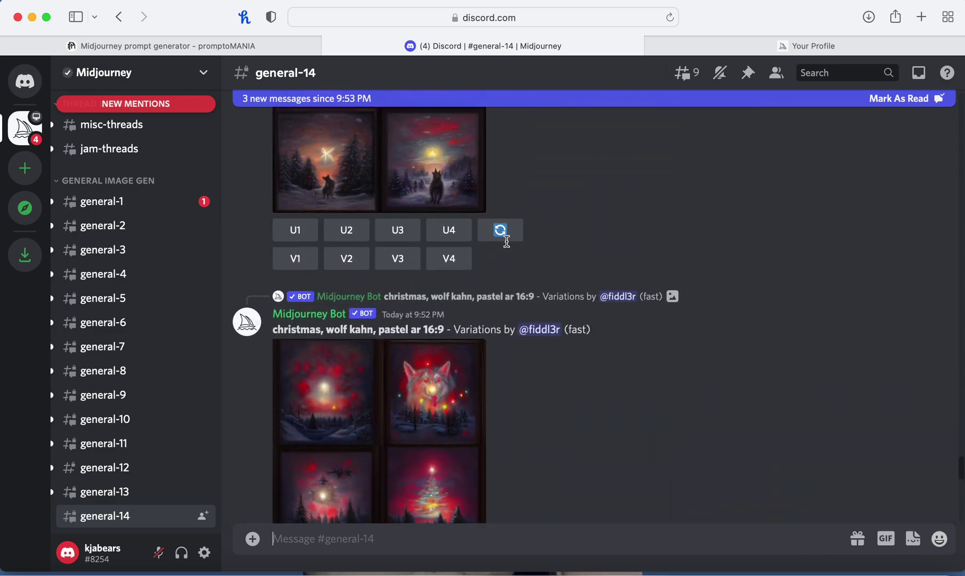
pyautogui.scroll(10, 507, 241)
pyautogui.scroll(10, 506, 241)
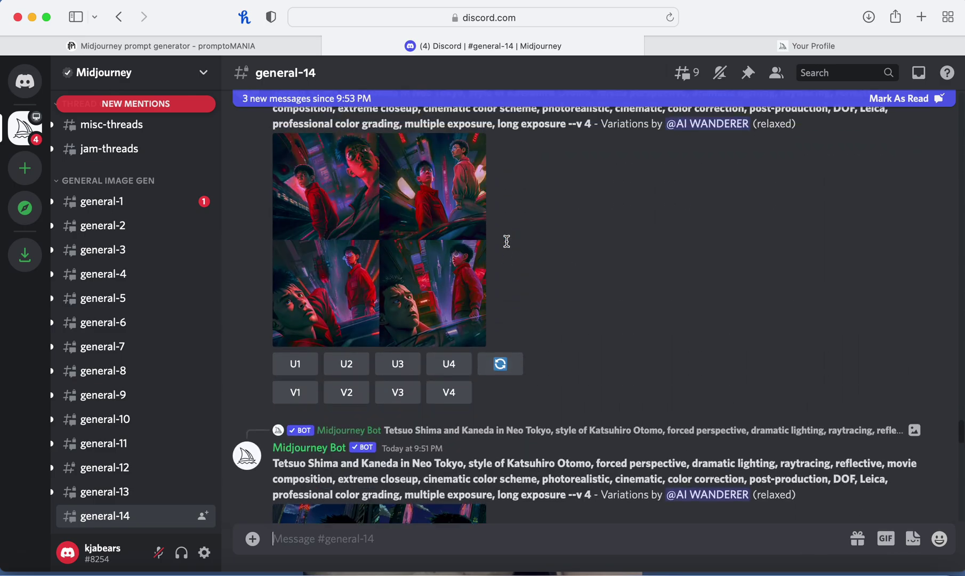
pyautogui.scroll(10, 507, 241)
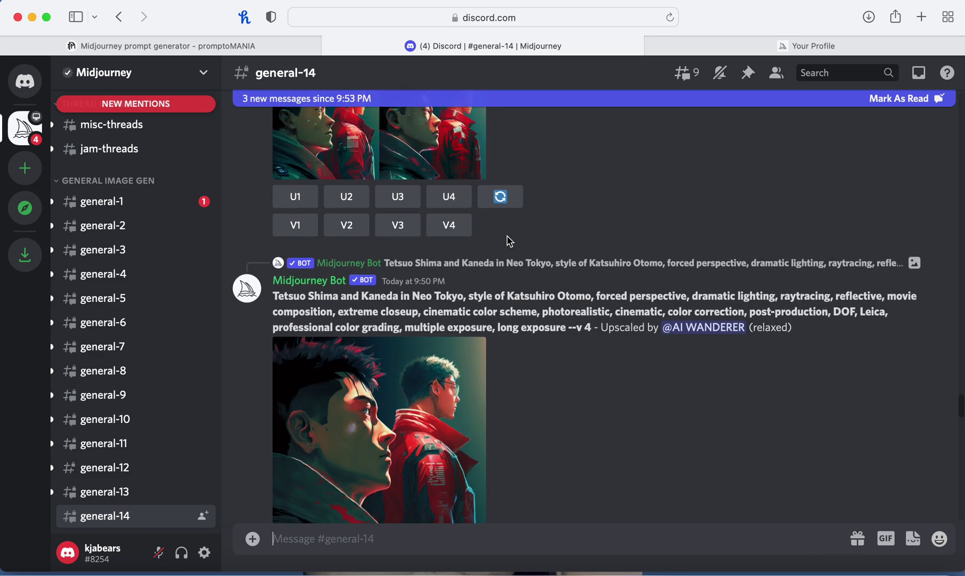
pyautogui.scroll(10, 509, 241)
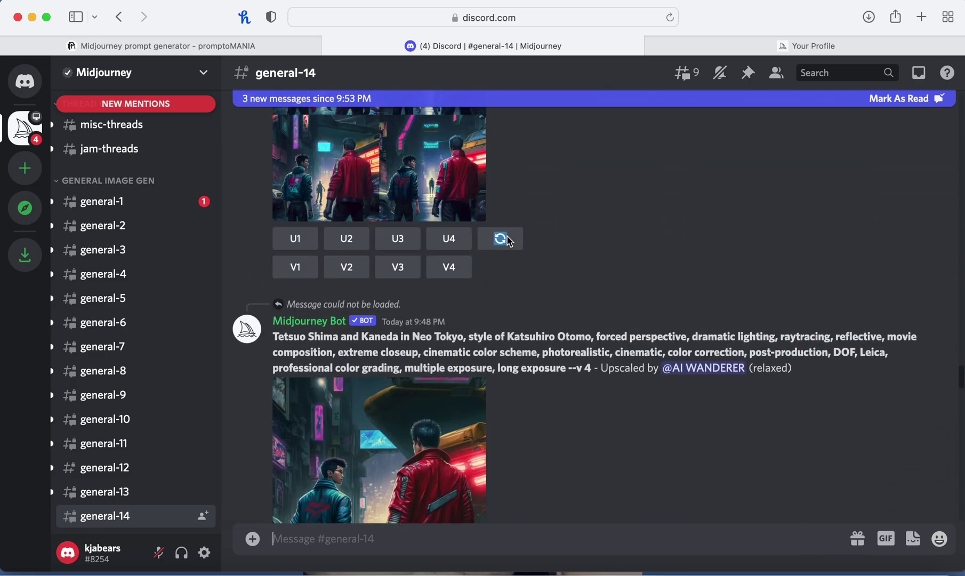
pyautogui.scroll(5, 509, 241)
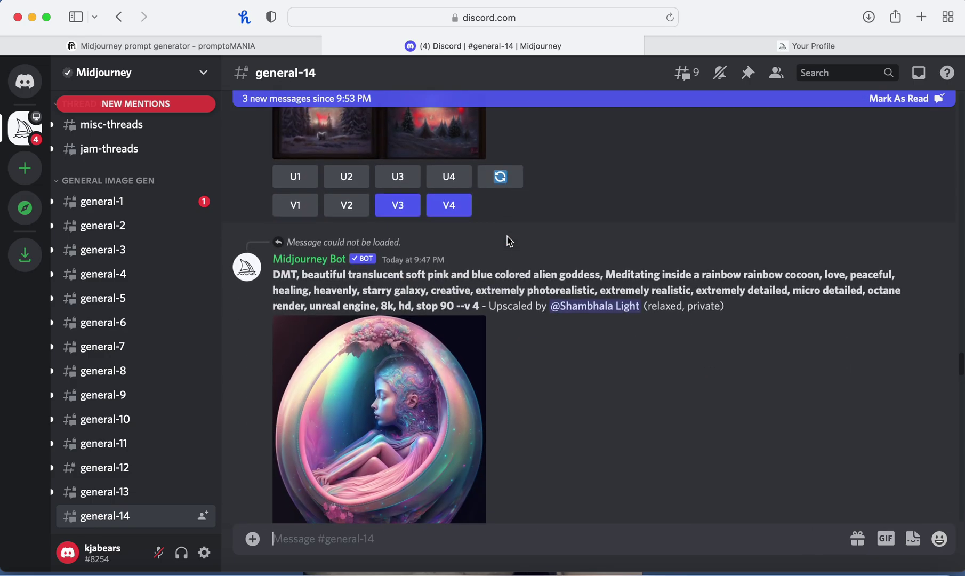
pyautogui.scroll(10, 463, 385)
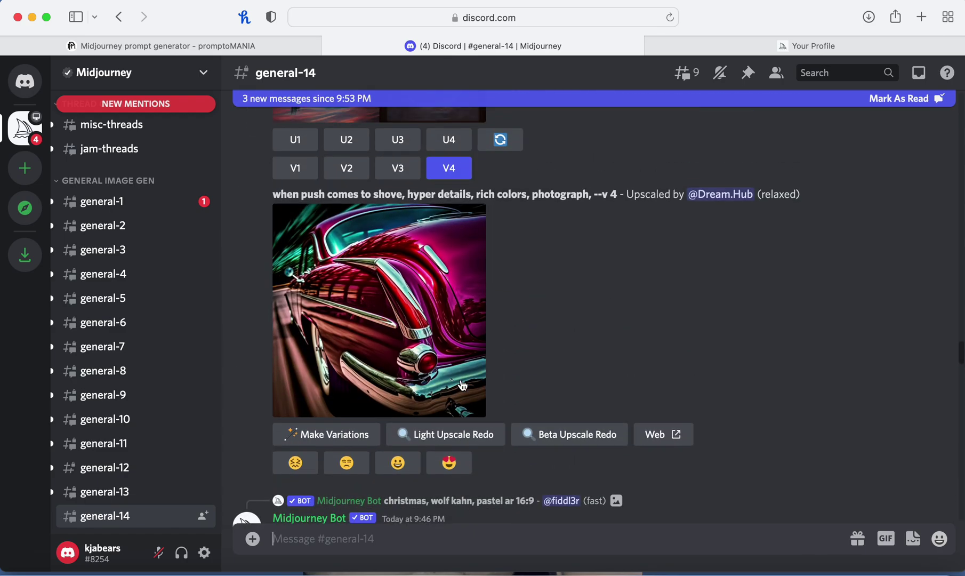
pyautogui.scroll(15, 463, 386)
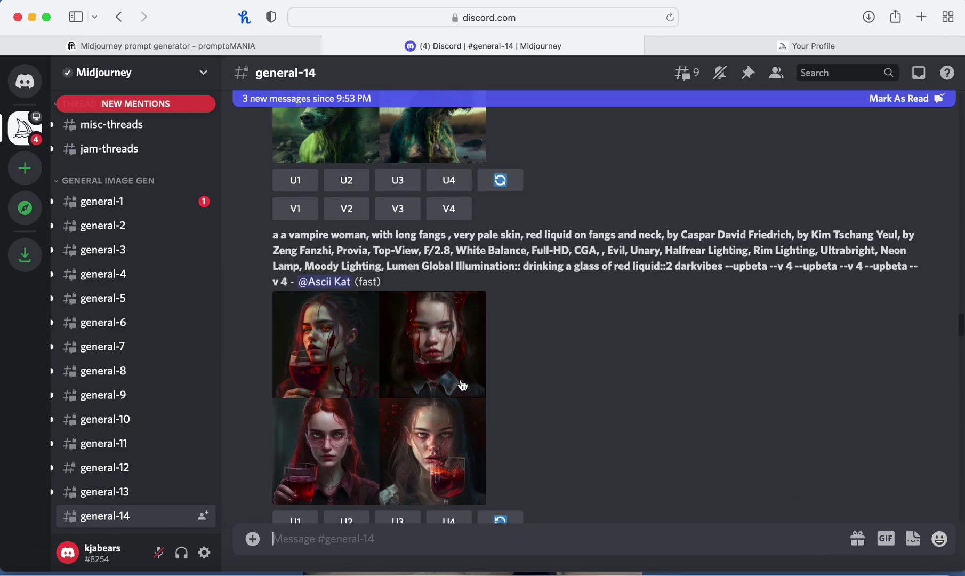
pyautogui.scroll(15, 462, 385)
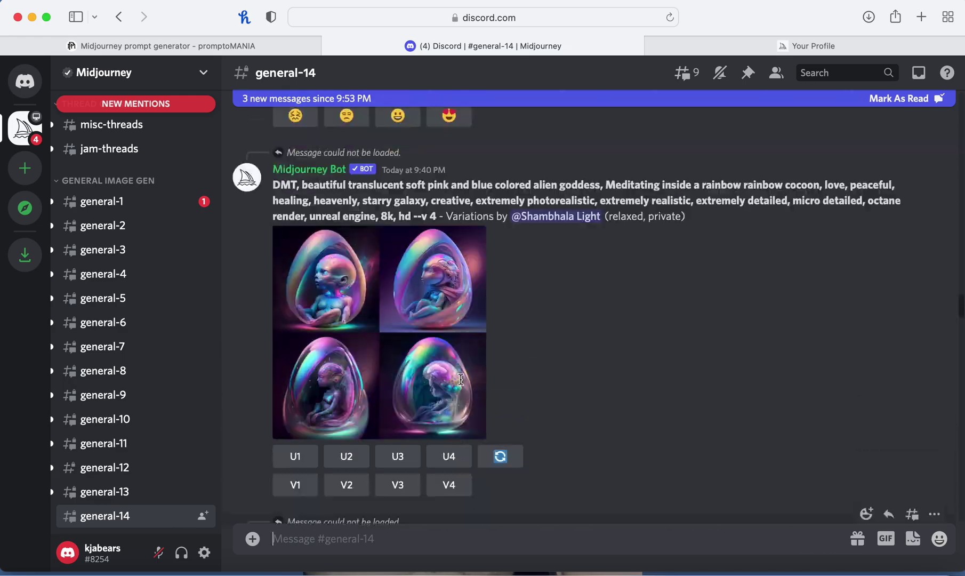
pyautogui.scroll(15, 461, 380)
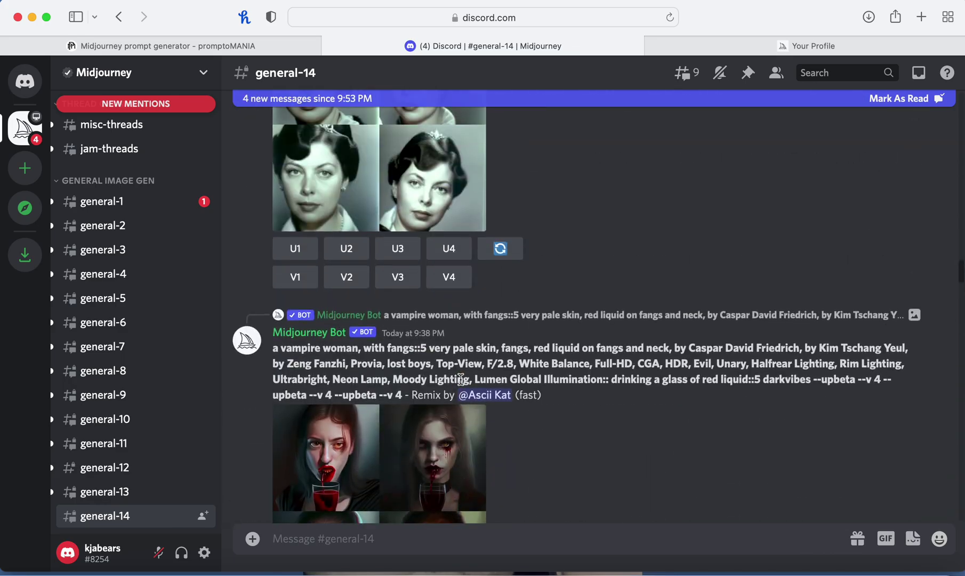
pyautogui.scroll(15, 461, 379)
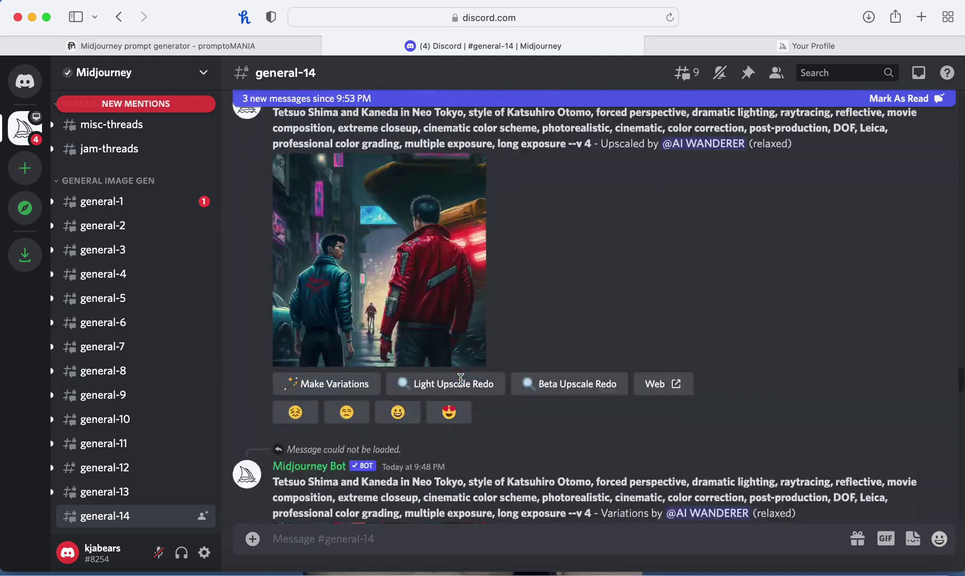
pyautogui.scroll(-15, 461, 379)
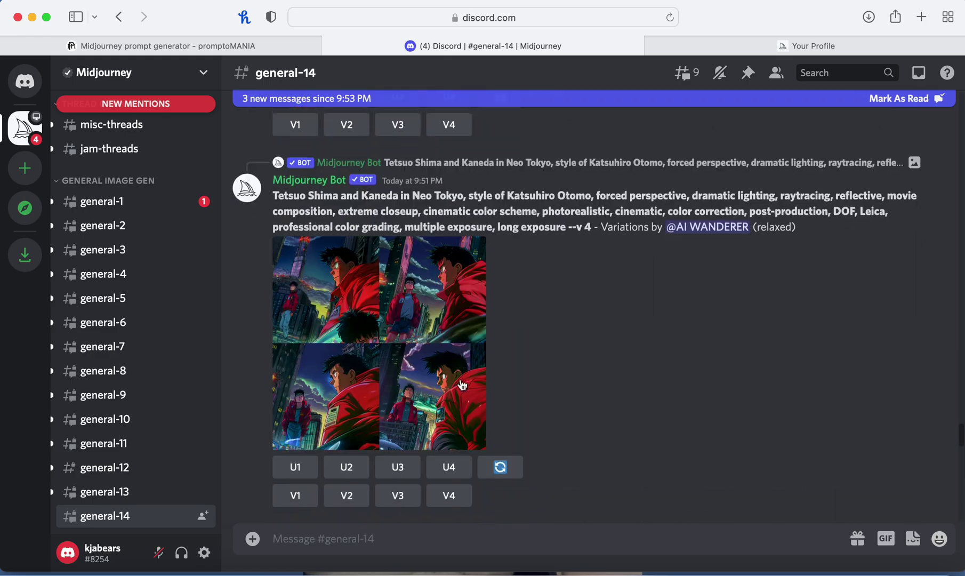
pyautogui.scroll(5, 462, 385)
pyautogui.scroll(-15, 462, 385)
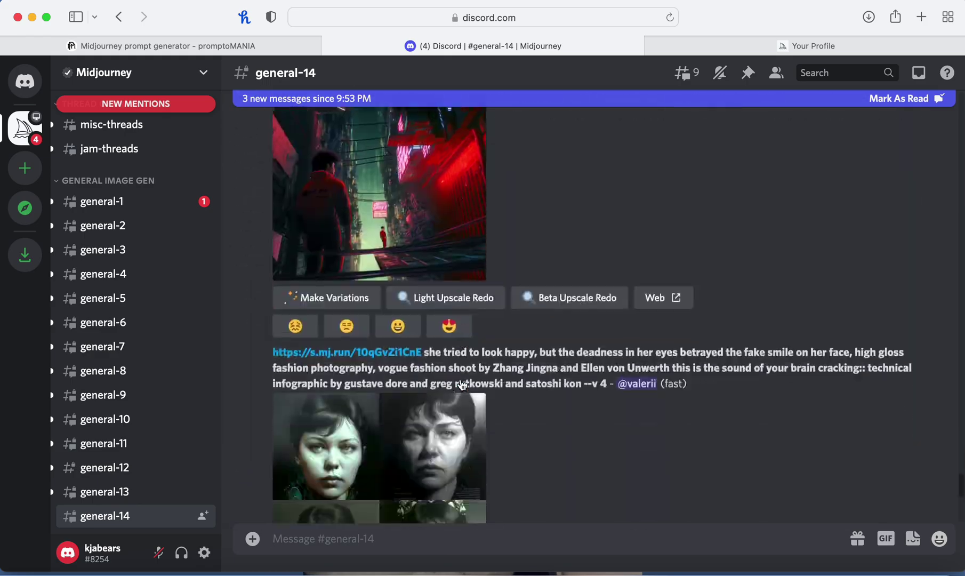
pyautogui.scroll(5, 462, 386)
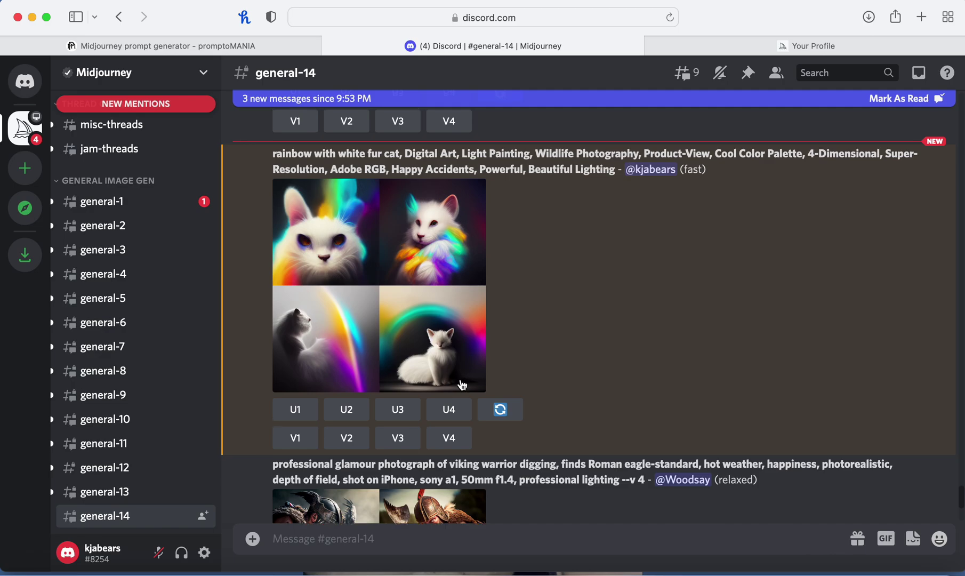
# Step: View the rainbow with white fur cat grid enlarged, close it and request variations of the third image
pyautogui.click(404, 313)
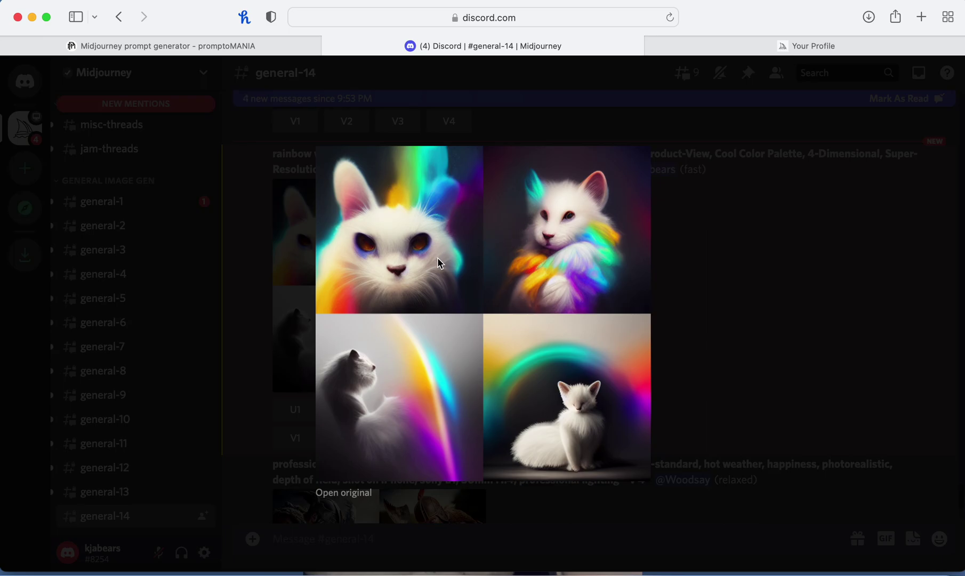
pyautogui.click(750, 286)
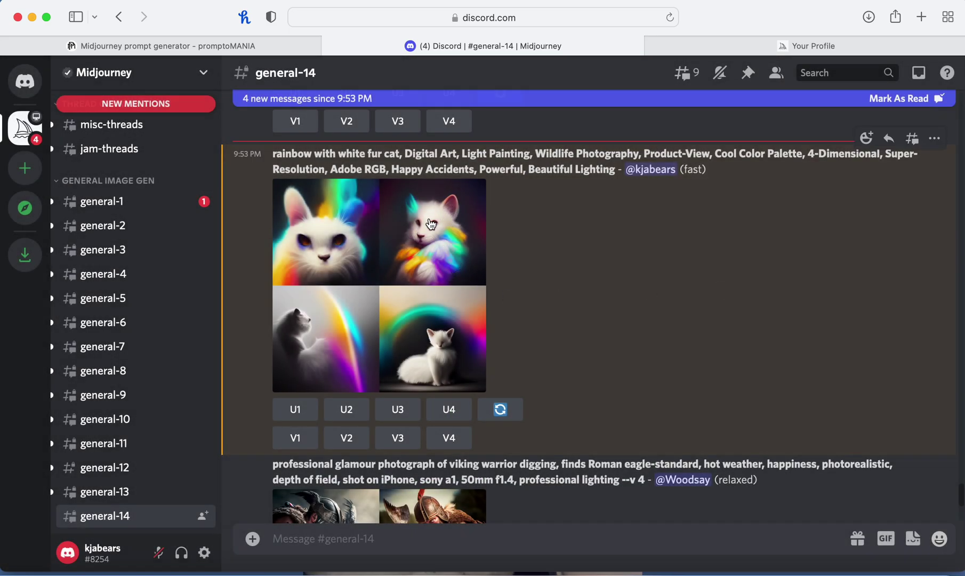
pyautogui.click(409, 441)
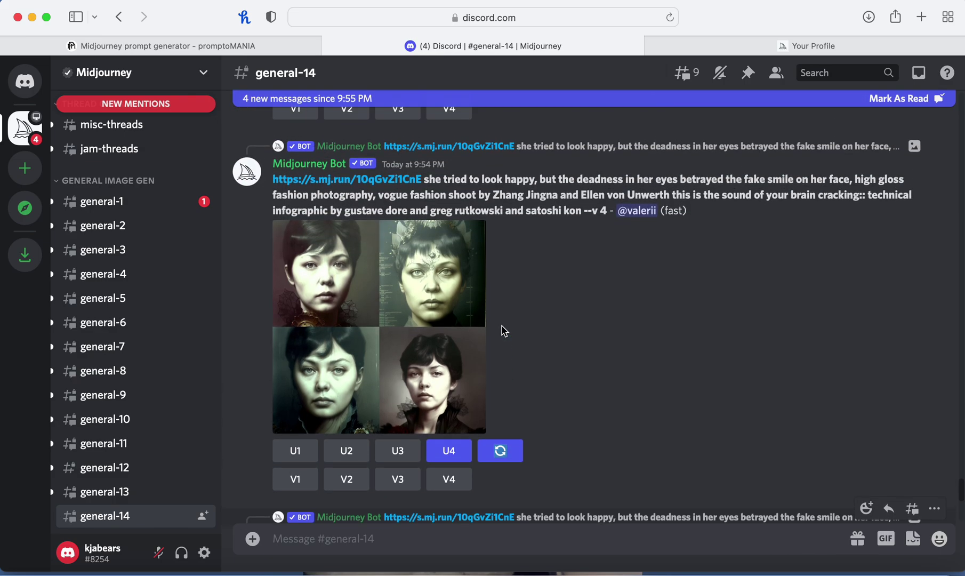
# Step: Find the variations of the third cat image in general-14 and view their grid enlarged
pyautogui.scroll(1, 504, 331)
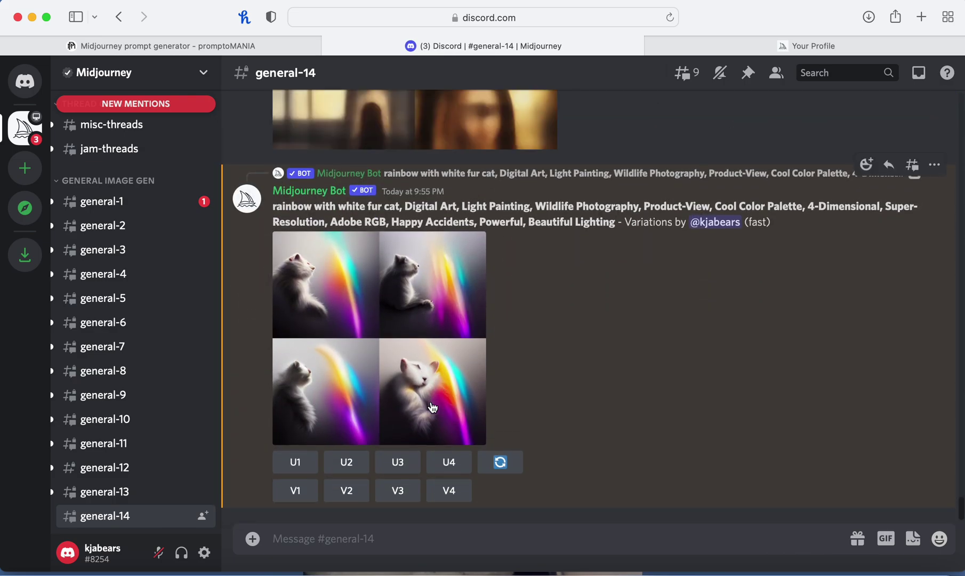
pyautogui.click(395, 338)
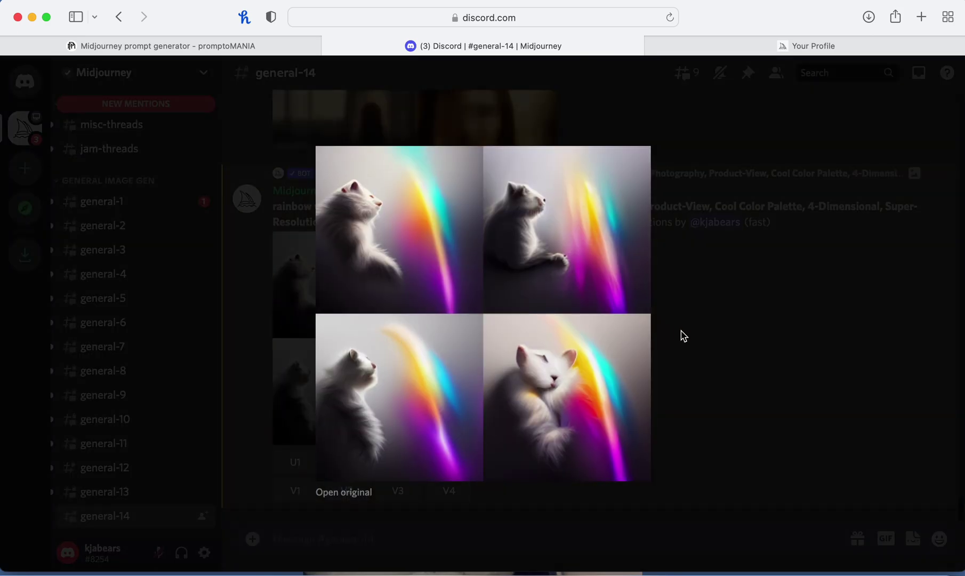
pyautogui.click(686, 336)
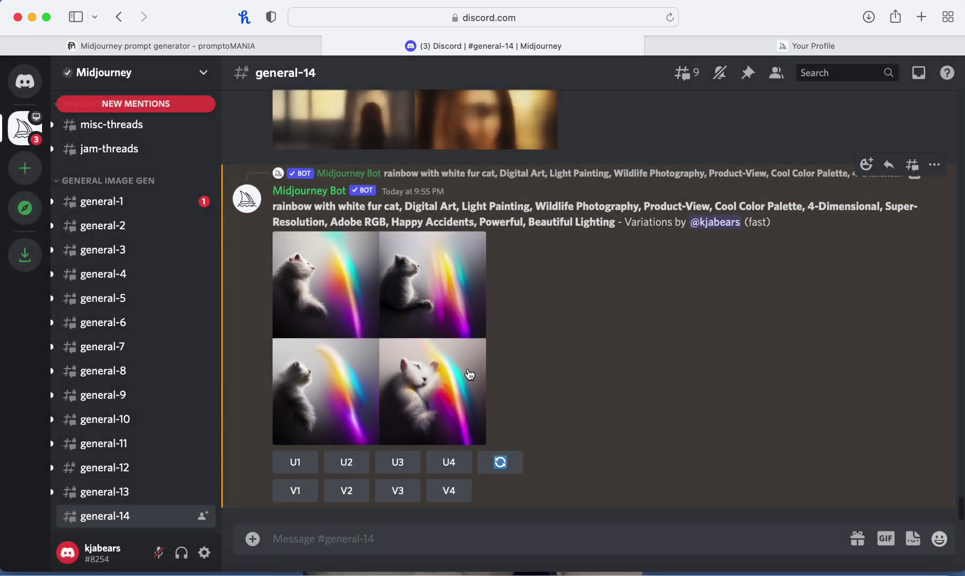
# Step: Reroll the cat variations to generate another set of four, and view the new grid enlarged
pyautogui.click(500, 463)
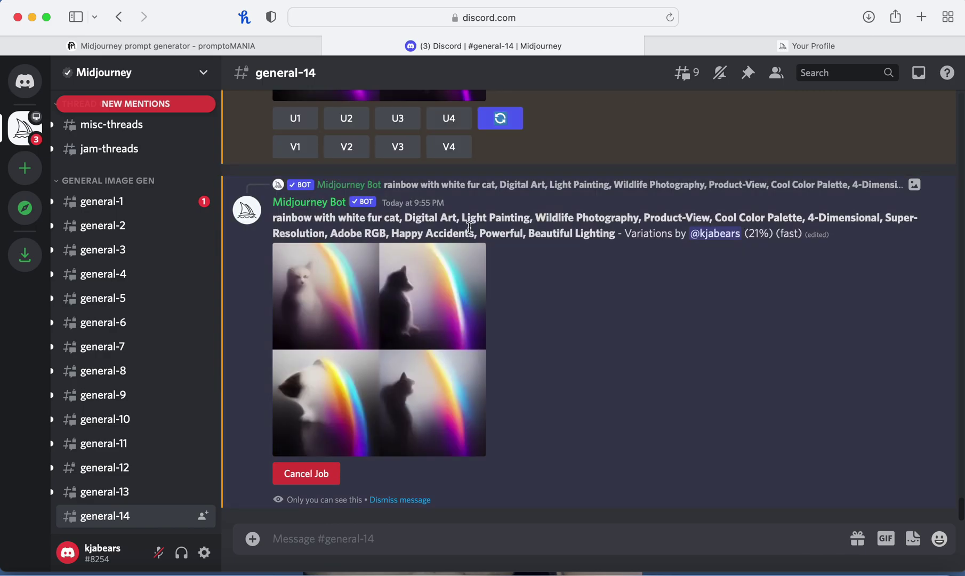
pyautogui.scroll(5, 512, 275)
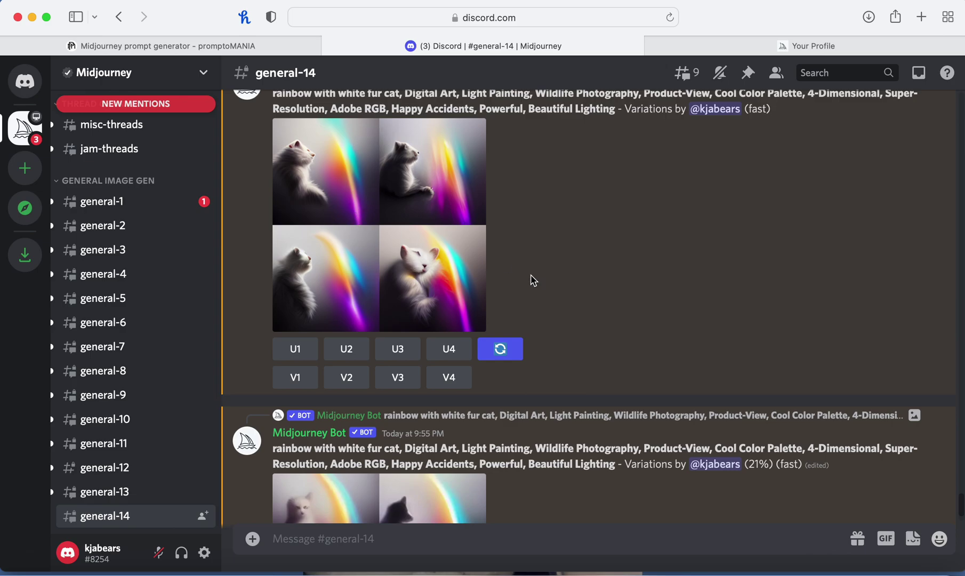
pyautogui.scroll(-5, 534, 280)
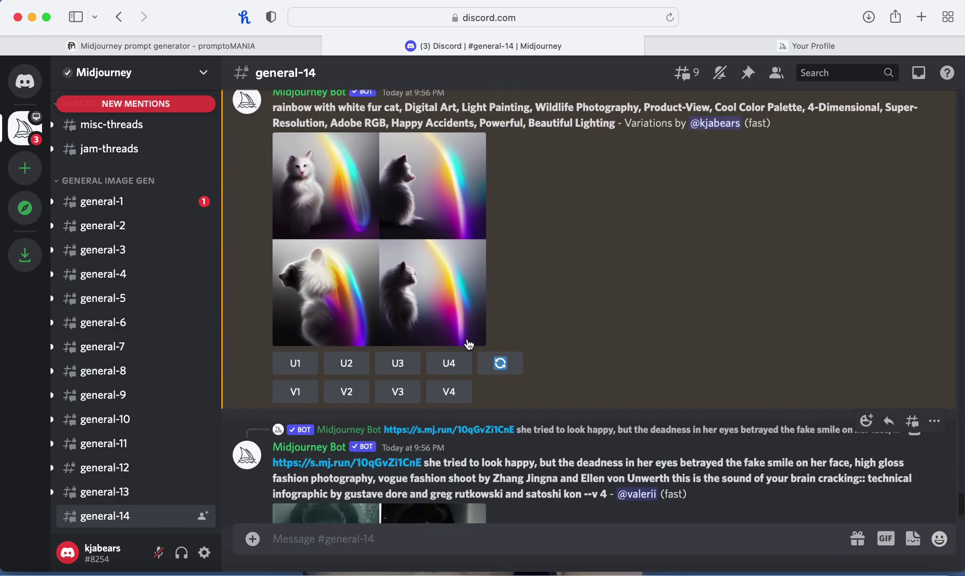
pyautogui.click(402, 305)
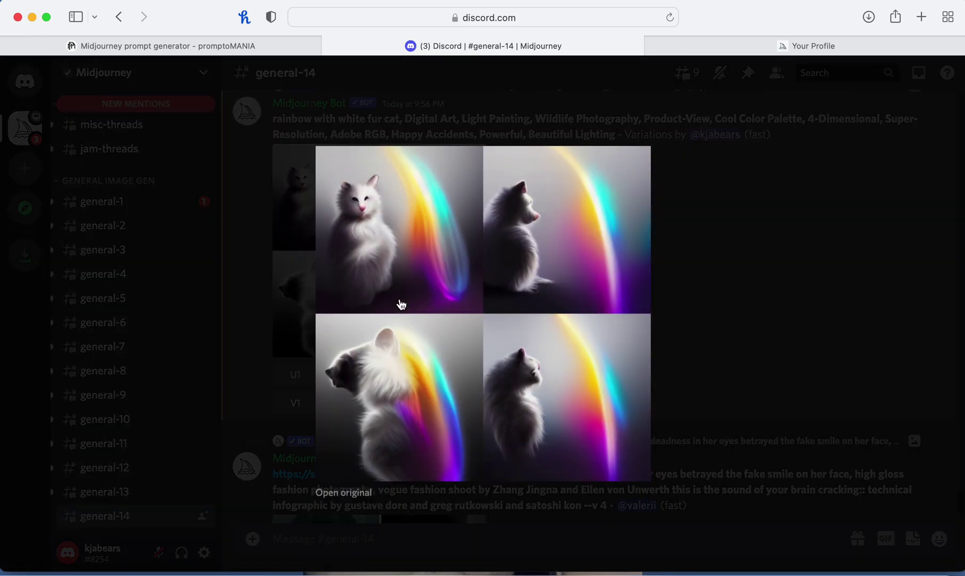
pyautogui.click(683, 296)
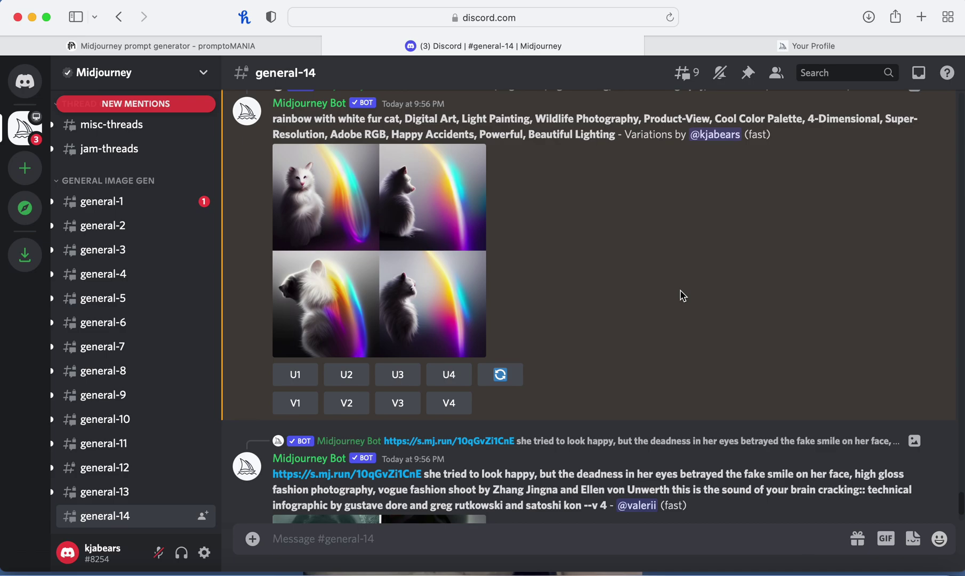
# Step: Return to promptoMANIA and add Depth of Field and Macro from Lenses and Perspective to the cat prompt
pyautogui.click(241, 47)
pyautogui.scroll(-5, 356, 322)
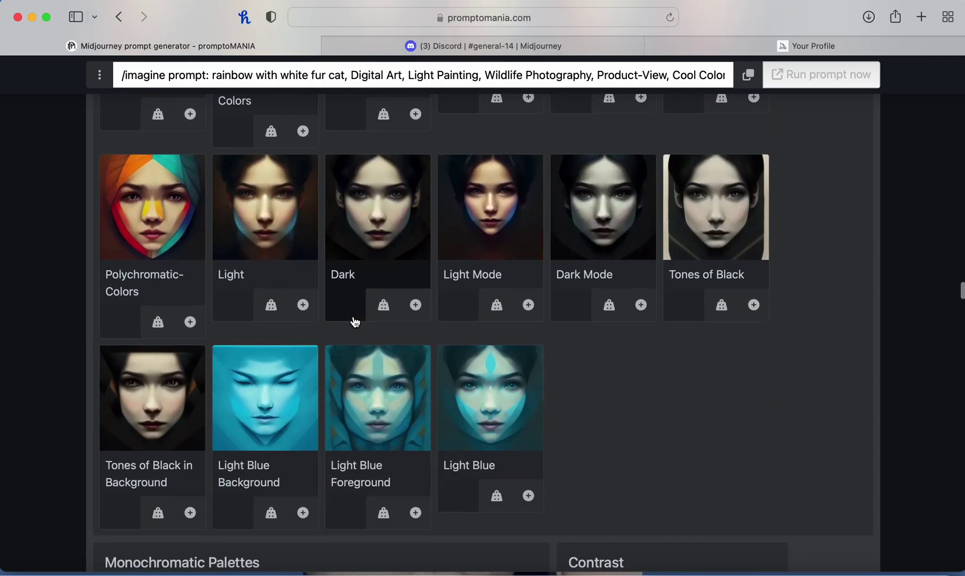
pyautogui.scroll(15, 369, 238)
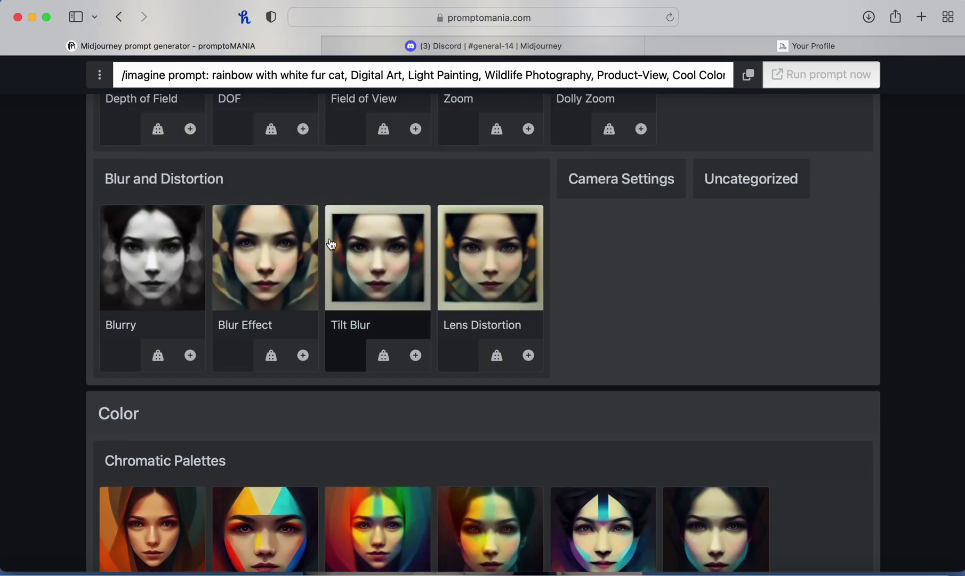
pyautogui.scroll(5, 224, 253)
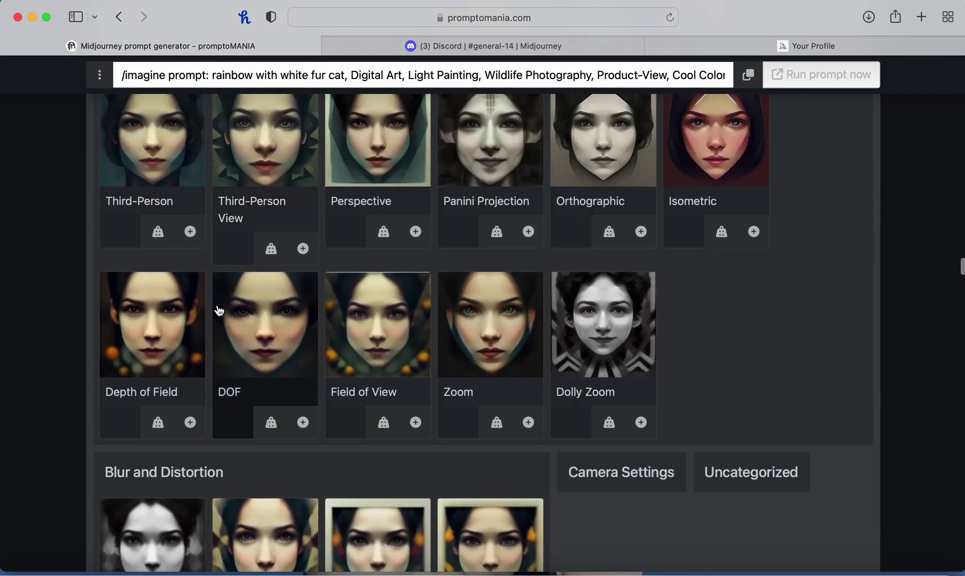
pyautogui.click(153, 320)
pyautogui.scroll(15, 154, 320)
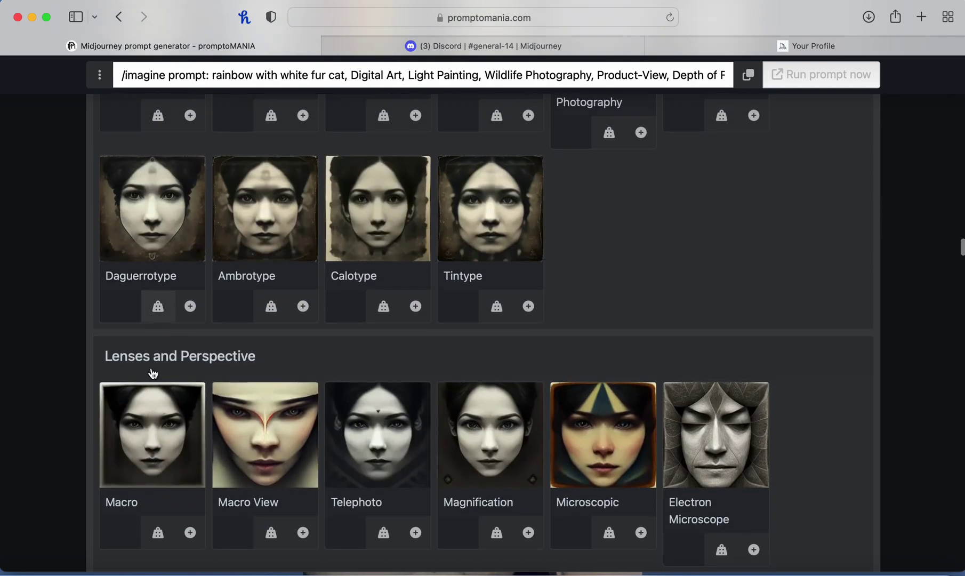
pyautogui.click(147, 446)
# Step: Add the Night Vision film type and the Golden Hour scene to the cat prompt
pyautogui.scroll(10, 147, 447)
pyautogui.scroll(8, 146, 447)
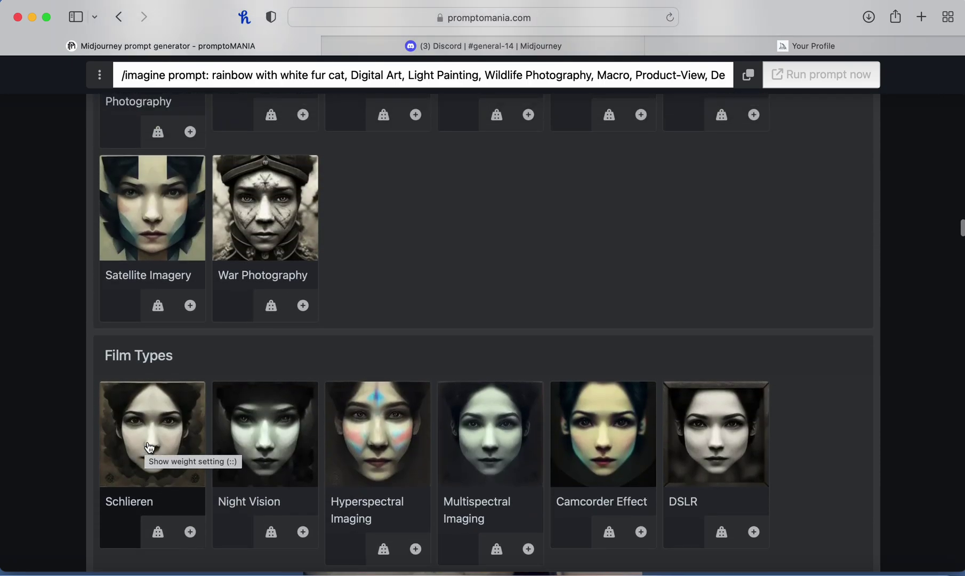
pyautogui.click(248, 435)
pyautogui.scroll(10, 247, 435)
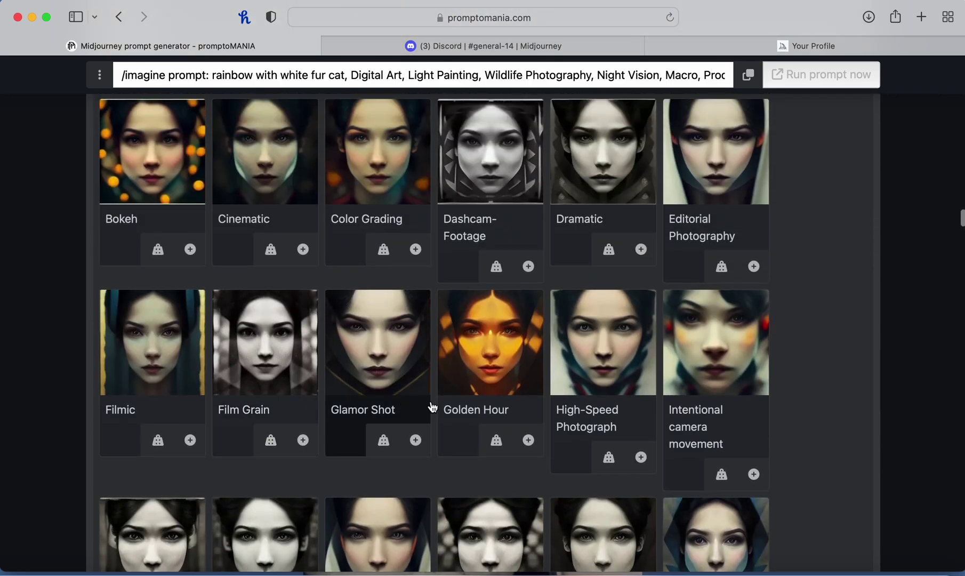
pyautogui.click(504, 347)
# Step: Add the Circuit style from Carving, Etching, and Modeling to the cat prompt
pyautogui.scroll(6, 505, 352)
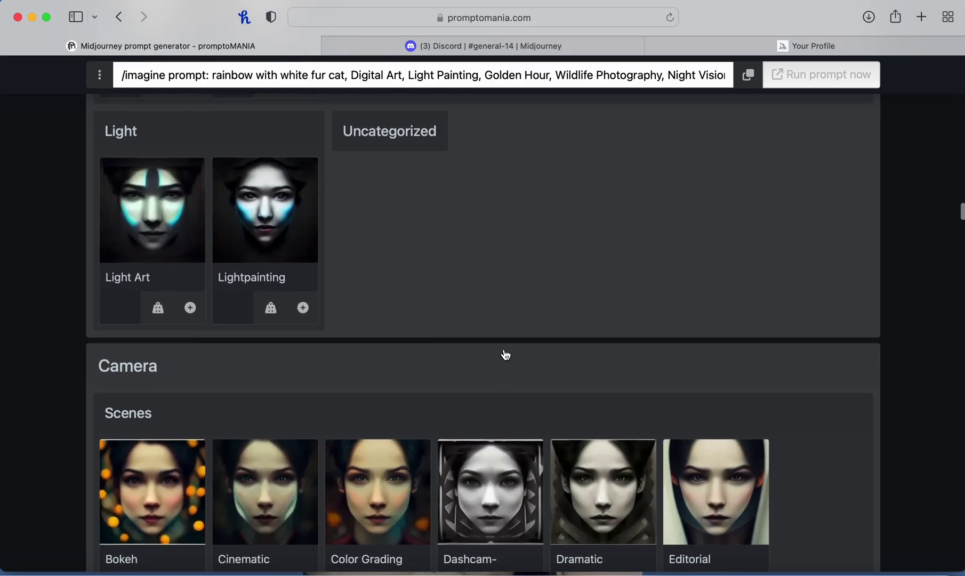
pyautogui.scroll(8, 506, 356)
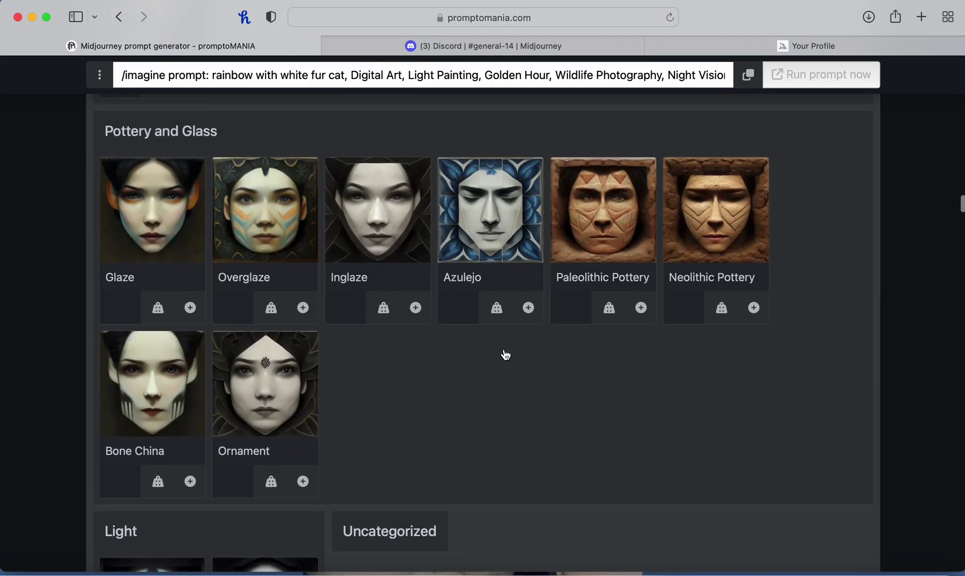
pyautogui.scroll(8, 506, 355)
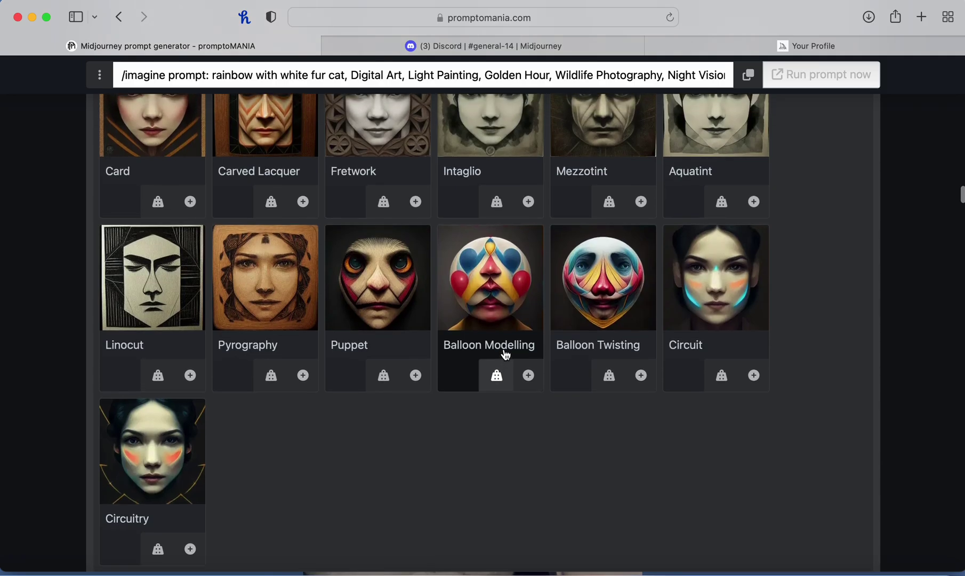
pyautogui.scroll(3, 507, 355)
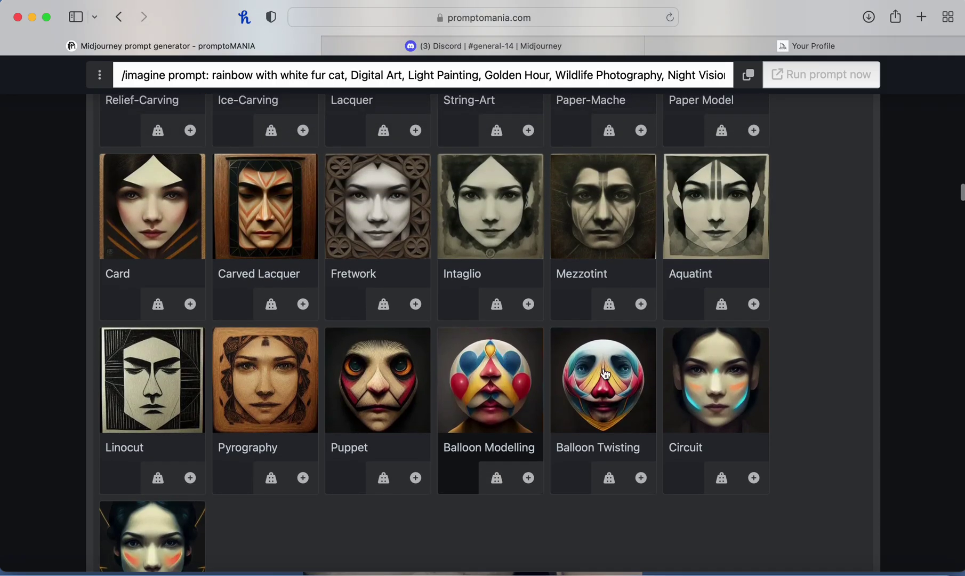
pyautogui.click(702, 373)
# Step: Copy the completed cat prompt at the end of the promptoMANIA builder page
pyautogui.scroll(-20, 702, 376)
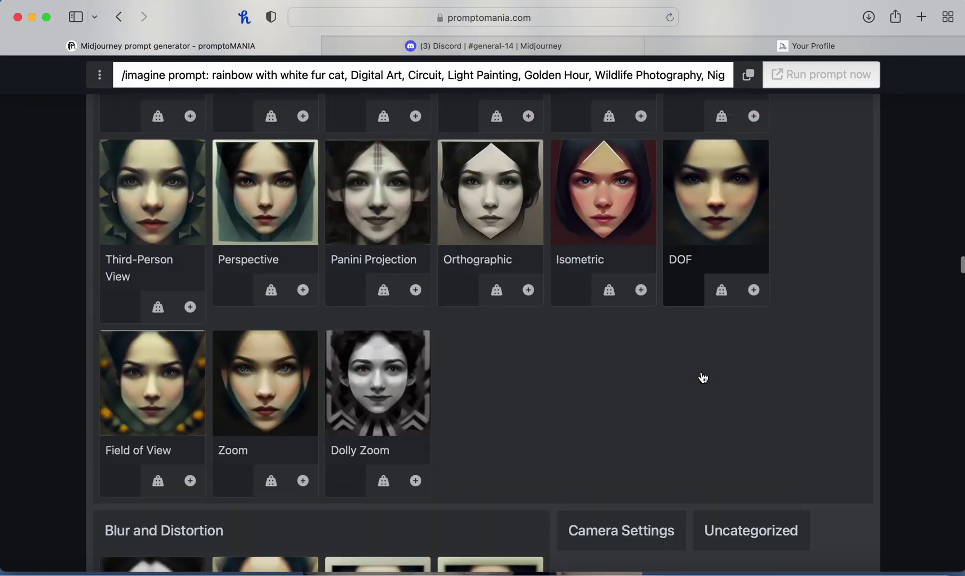
pyautogui.scroll(-20, 703, 378)
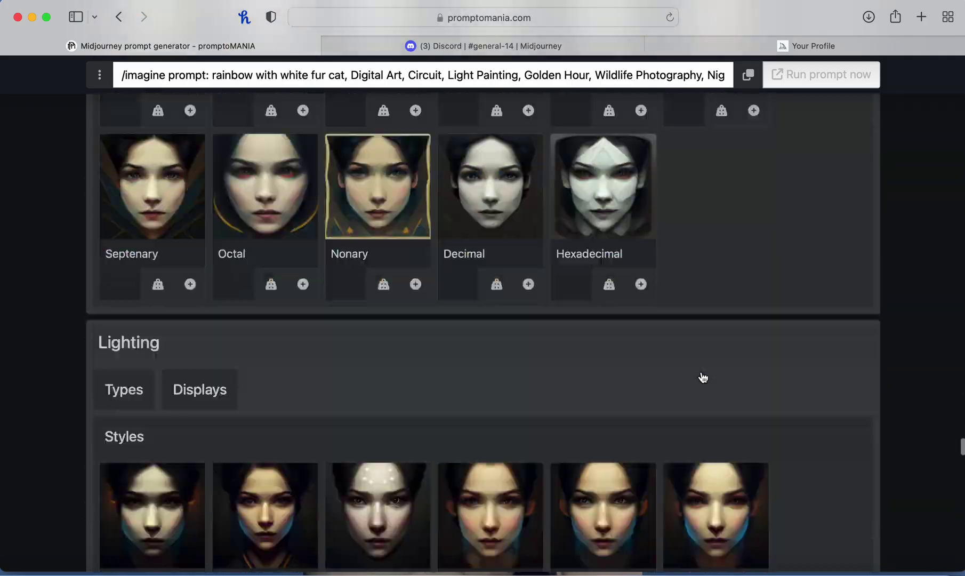
pyautogui.scroll(-20, 703, 378)
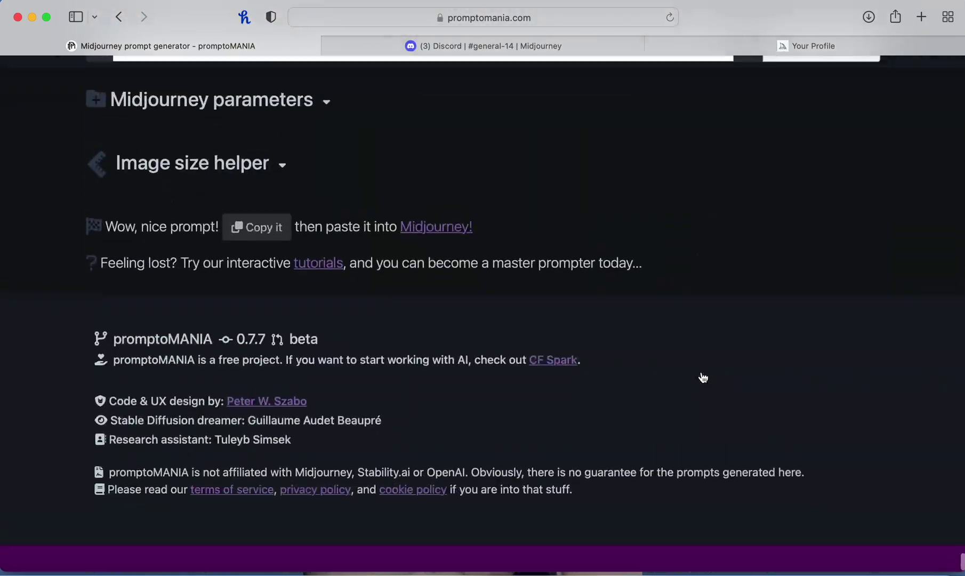
pyautogui.scroll(2, 666, 362)
pyautogui.click(256, 294)
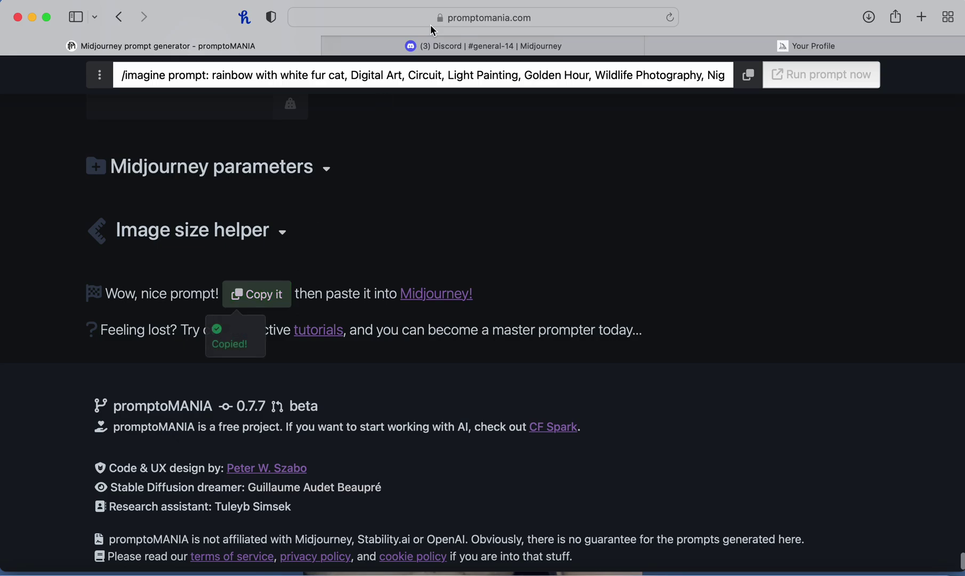
# Step: Switch to Discord's general-14 channel and submit the copied cat prompt with the /imagine command
pyautogui.click(433, 46)
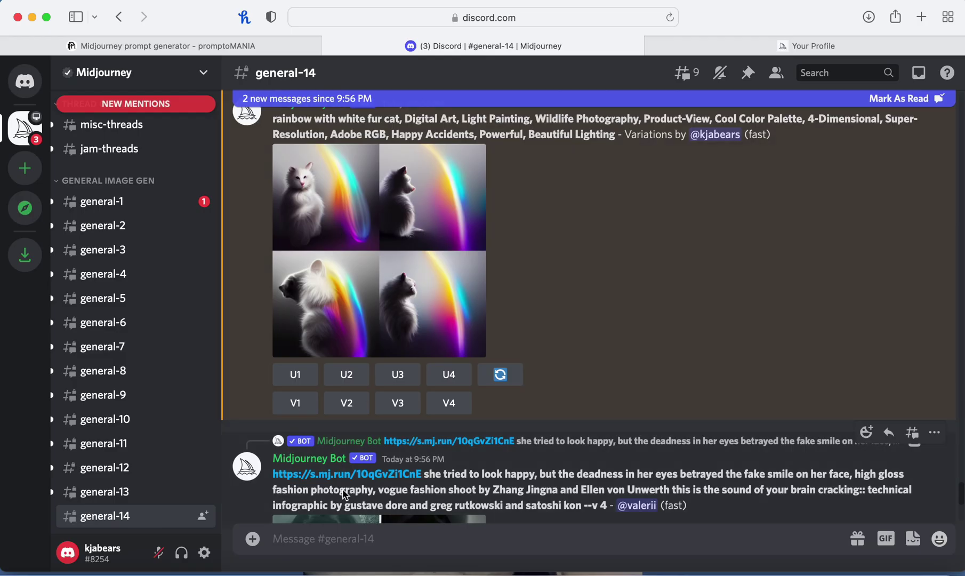
pyautogui.click(308, 539)
pyautogui.write('/imag')
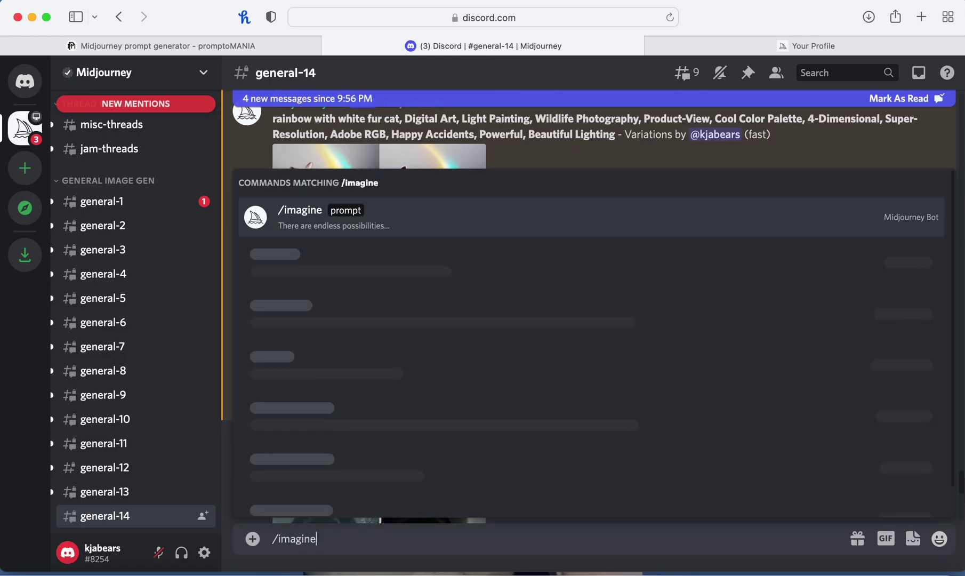
pyautogui.write('ine')
pyautogui.press('Tab')
pyautogui.press('super+v')
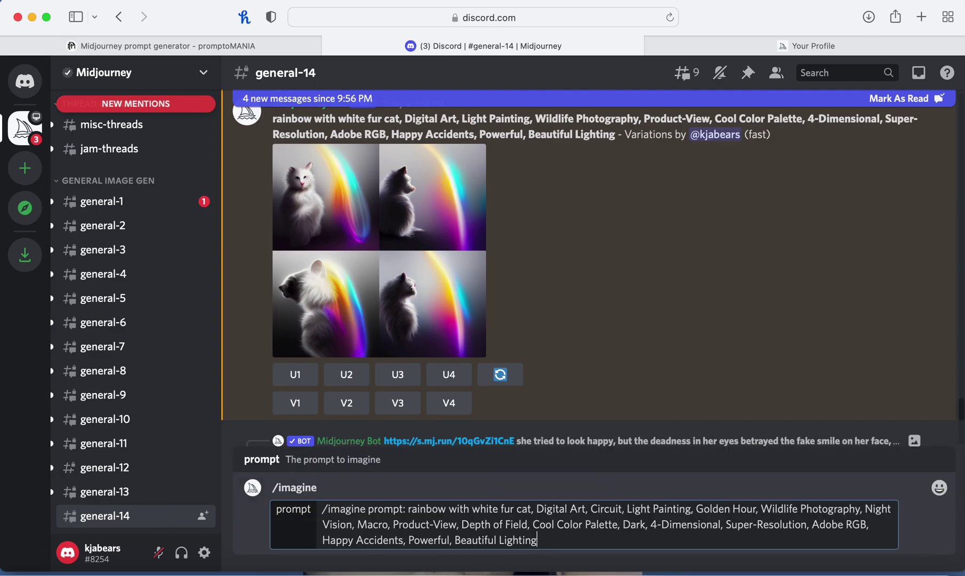
pyautogui.press('Return')
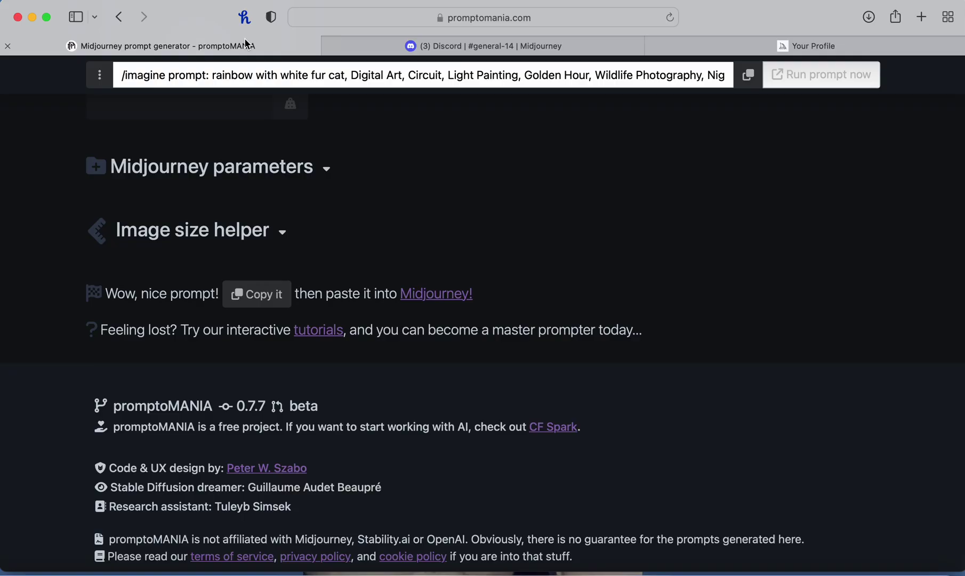
# Step: Return to promptoMANIA and remove Light Painting, Circuit and Adobe RGB from the cat prompt's parts
pyautogui.click(171, 46)
pyautogui.scroll(20, 403, 215)
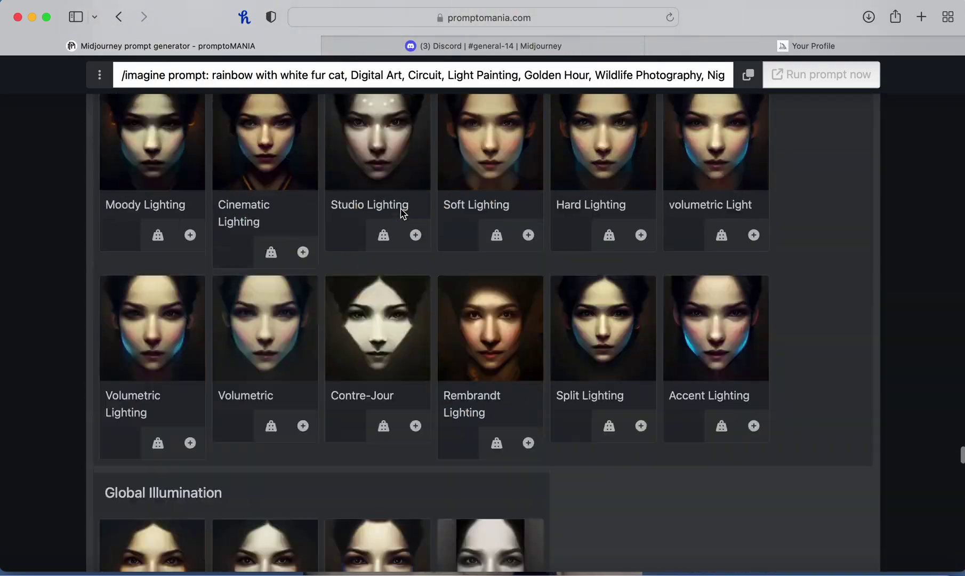
pyautogui.scroll(20, 404, 214)
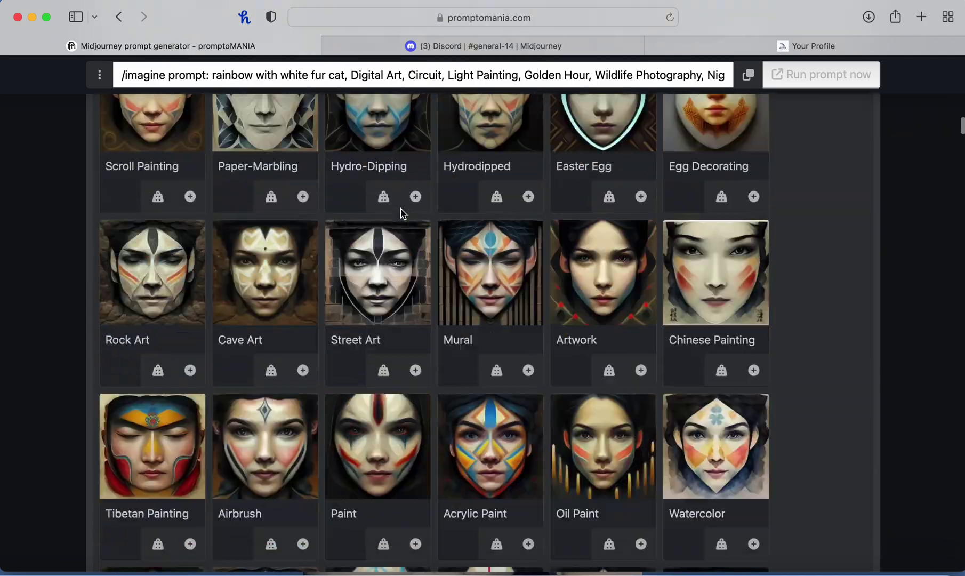
pyautogui.scroll(10, 403, 214)
pyautogui.scroll(-6, 404, 214)
pyautogui.scroll(2, 404, 214)
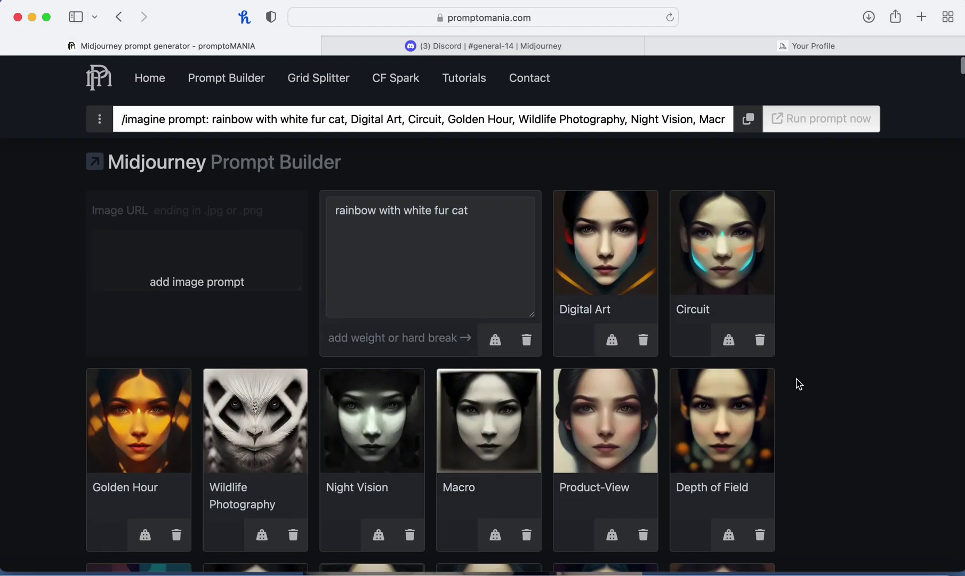
pyautogui.click(761, 340)
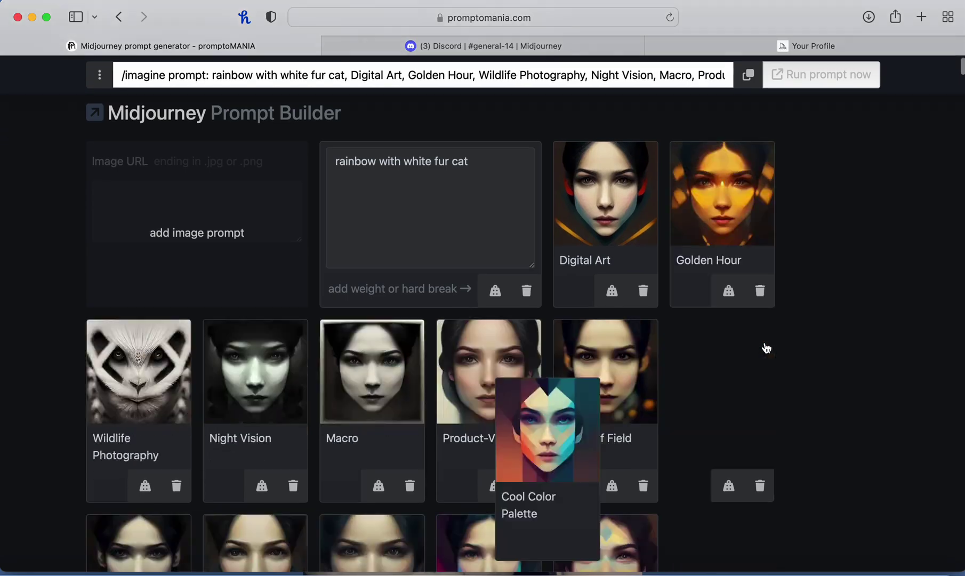
pyautogui.scroll(-7, 767, 348)
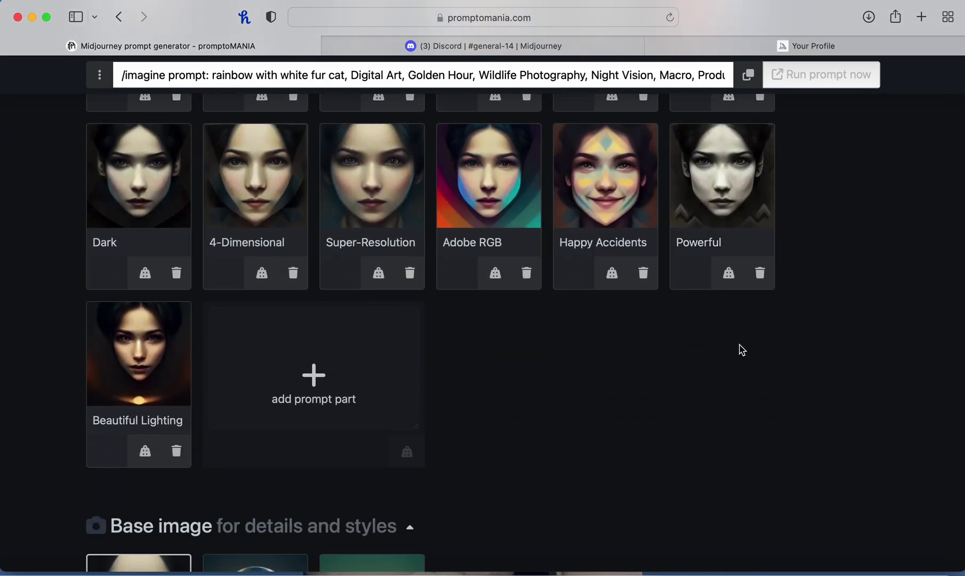
pyautogui.click(527, 273)
# Step: Add the Portrait style from the Camera Scenes to the cat prompt
pyautogui.scroll(-15, 530, 274)
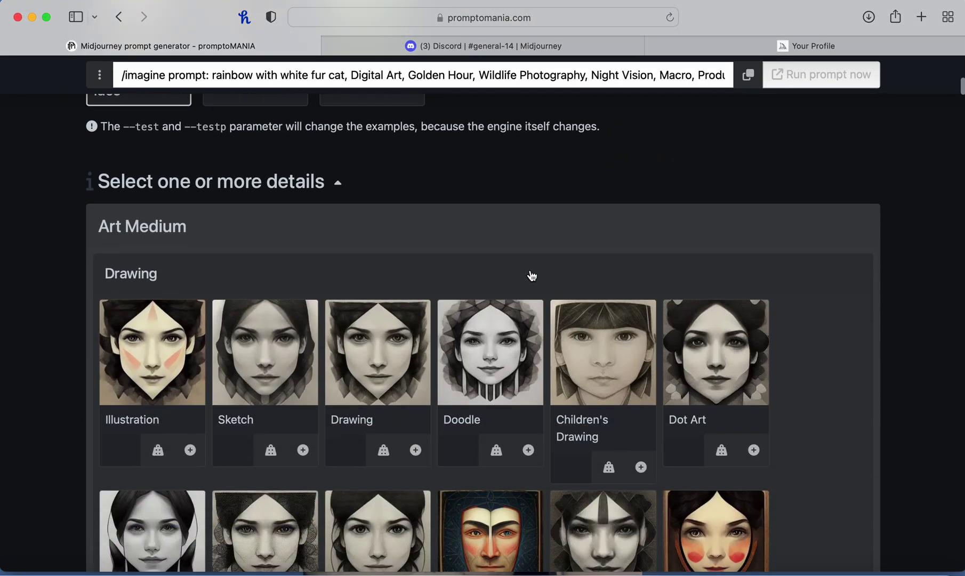
pyautogui.scroll(-20, 531, 276)
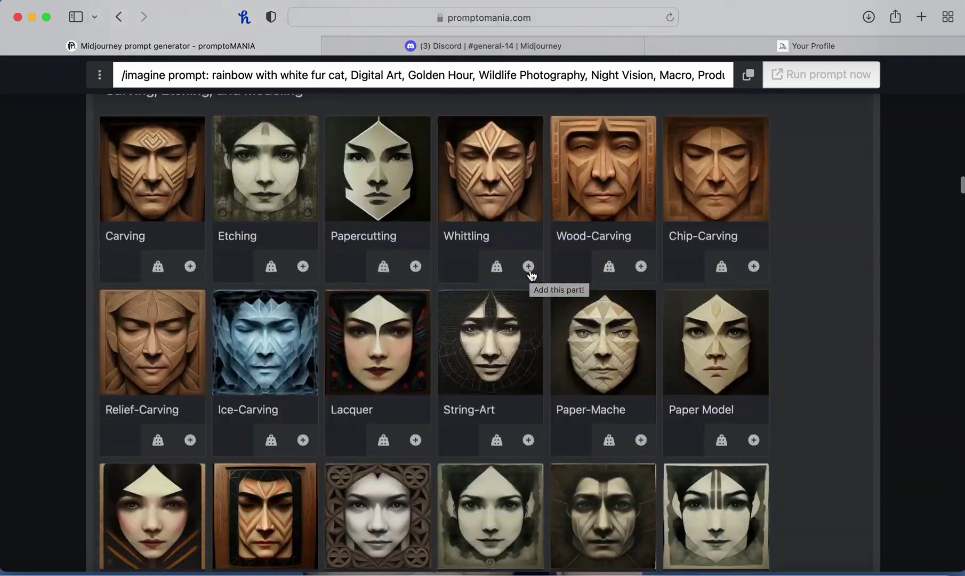
pyautogui.scroll(12, 532, 275)
pyautogui.scroll(-1, 532, 275)
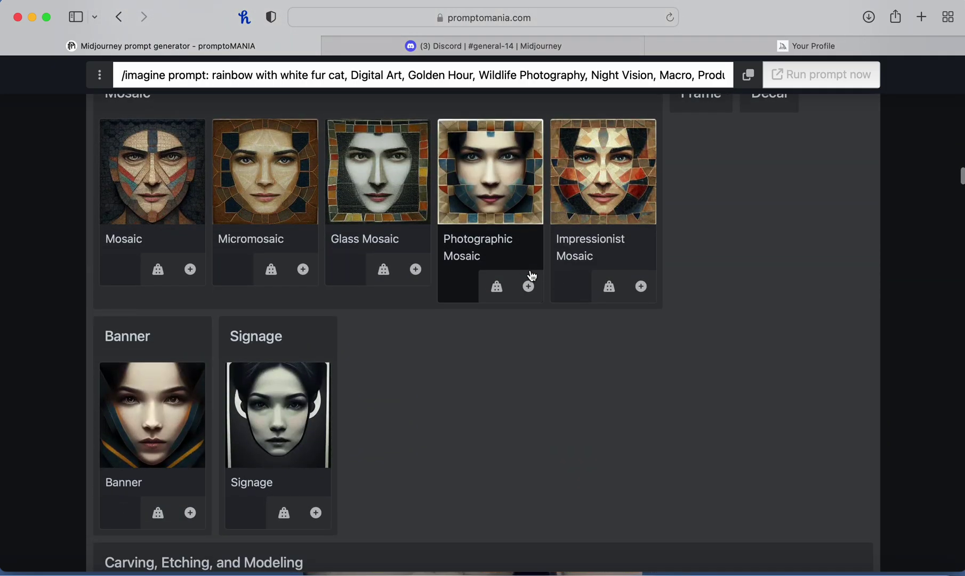
pyautogui.scroll(-10, 532, 276)
pyautogui.scroll(-8, 532, 275)
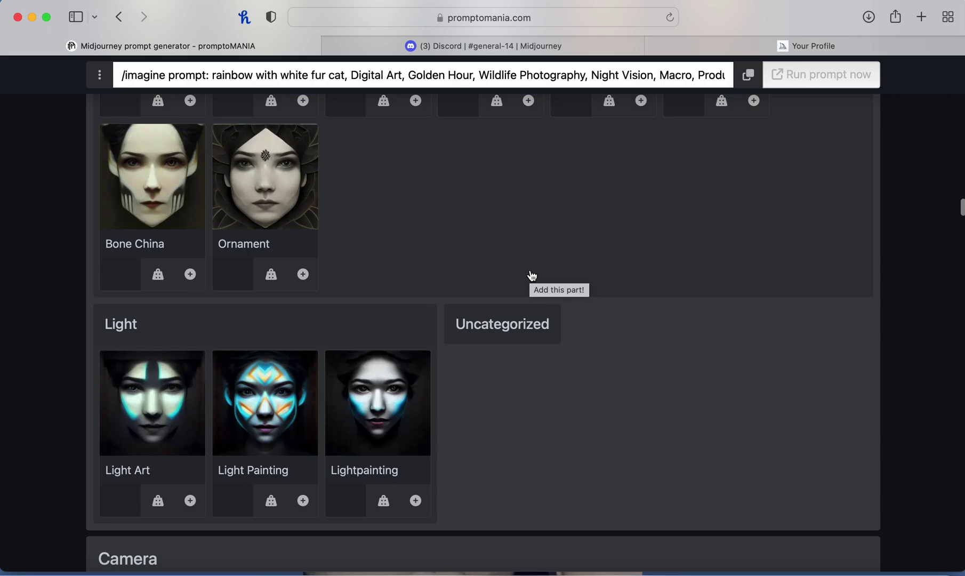
pyautogui.scroll(-10, 532, 275)
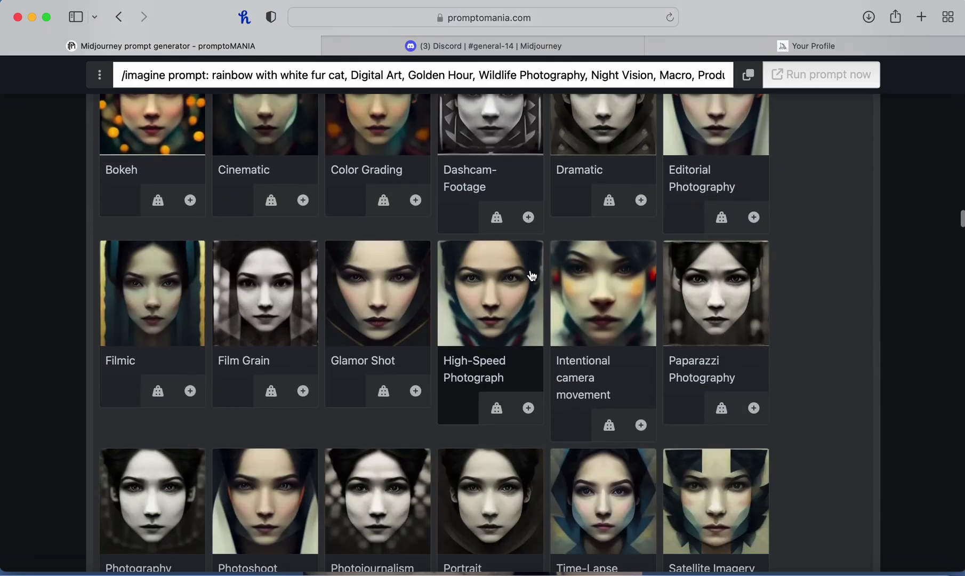
pyautogui.scroll(-2, 531, 276)
pyautogui.scroll(-2, 531, 275)
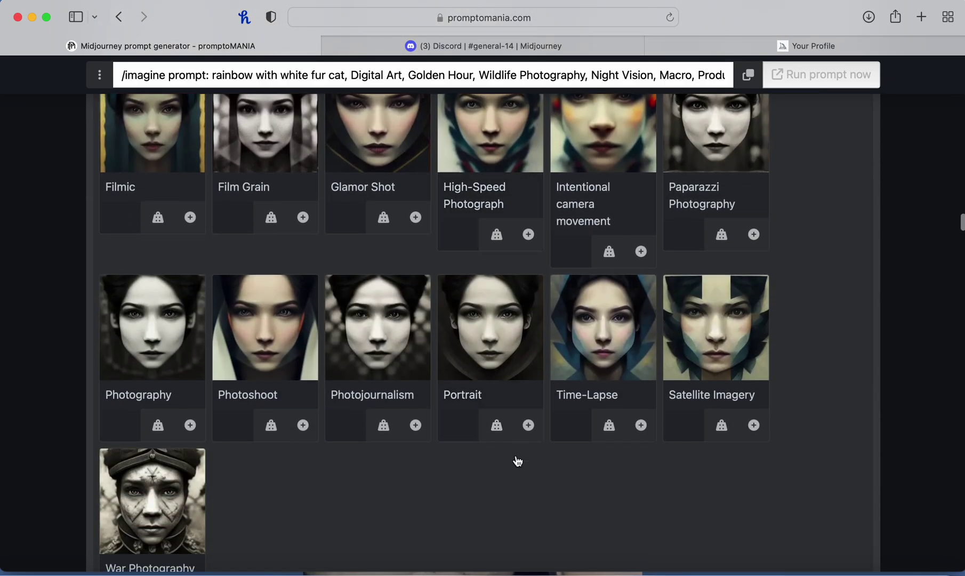
pyautogui.click(528, 427)
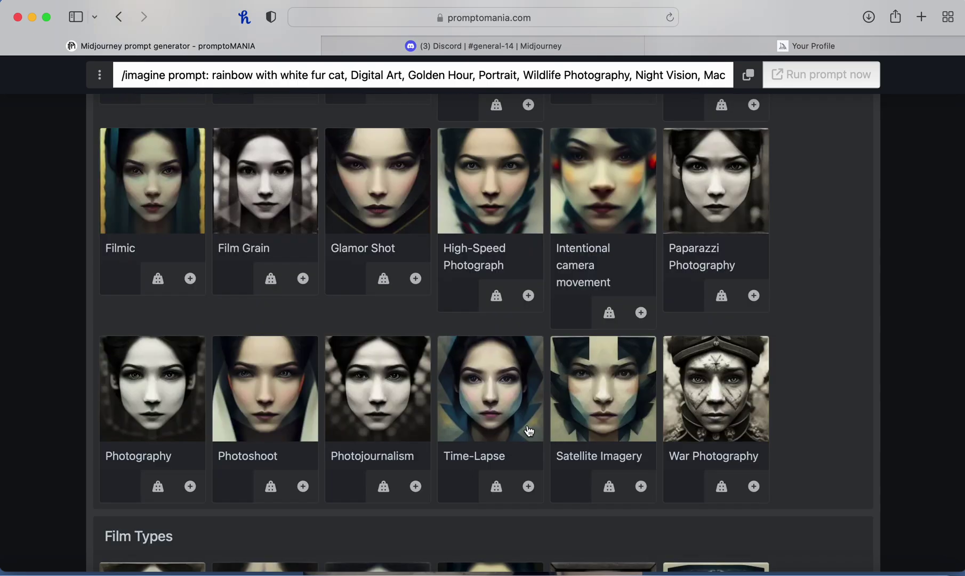
# Step: Add the Paparazzi Photography scene to the cat prompt
pyautogui.scroll(-15, 530, 431)
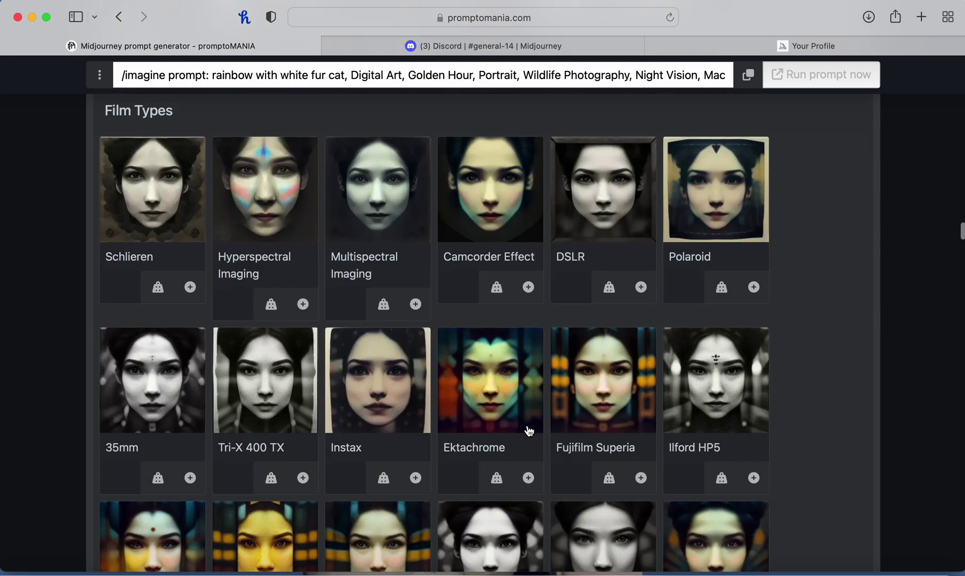
pyautogui.scroll(1, 529, 431)
pyautogui.scroll(10, 529, 431)
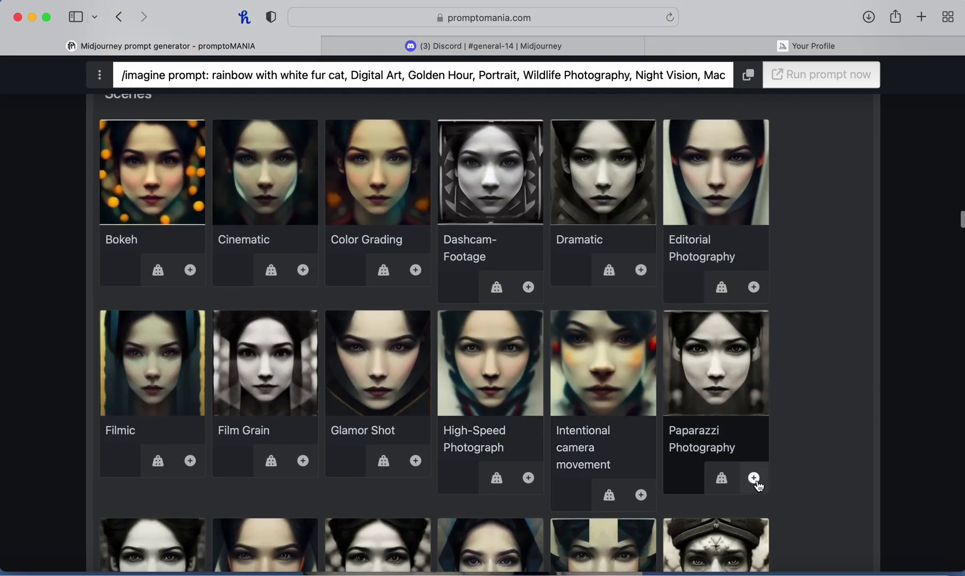
pyautogui.click(754, 479)
# Step: Look through the Film Types and add DSLR to the cat prompt
pyautogui.scroll(-8, 758, 485)
pyautogui.scroll(-4, 758, 485)
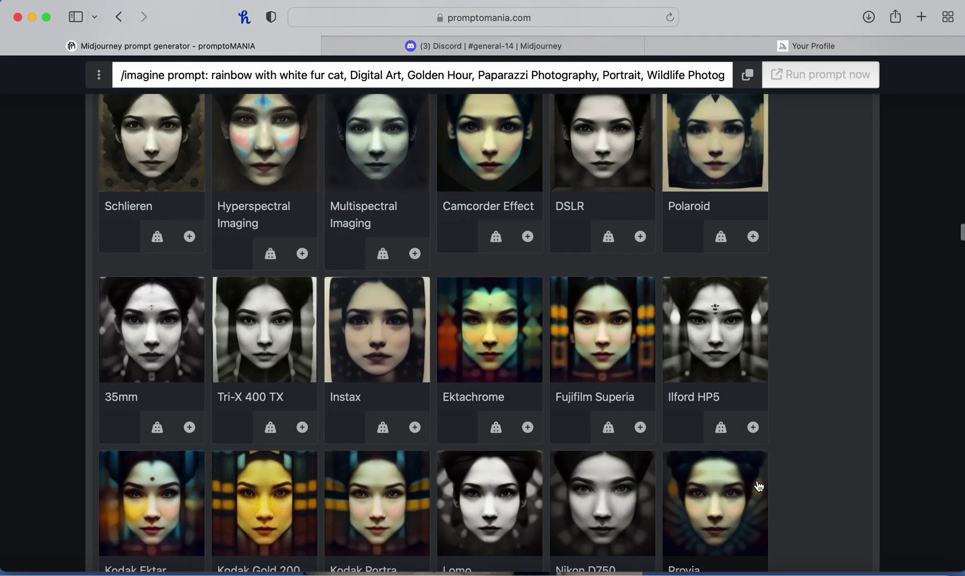
pyautogui.scroll(-4, 759, 486)
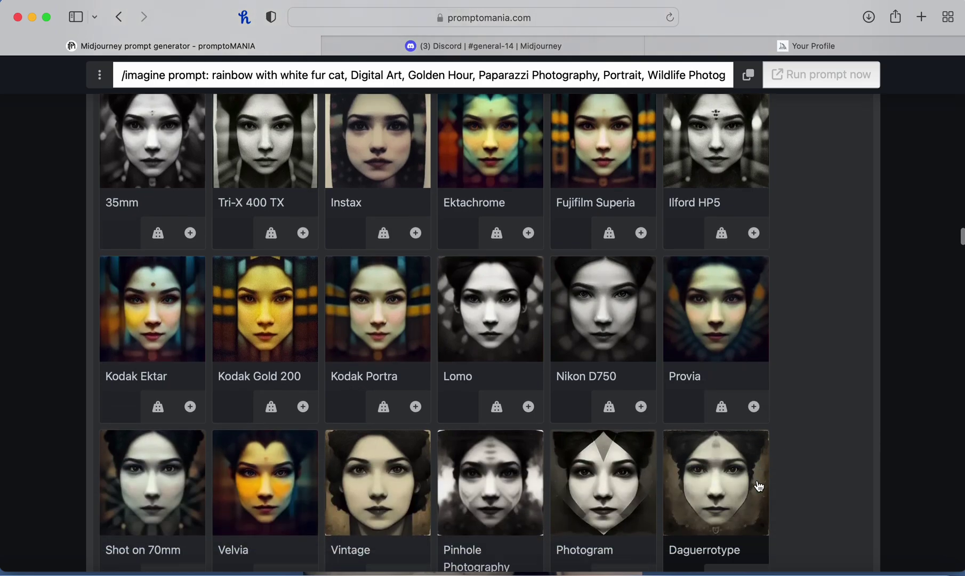
pyautogui.scroll(6, 758, 485)
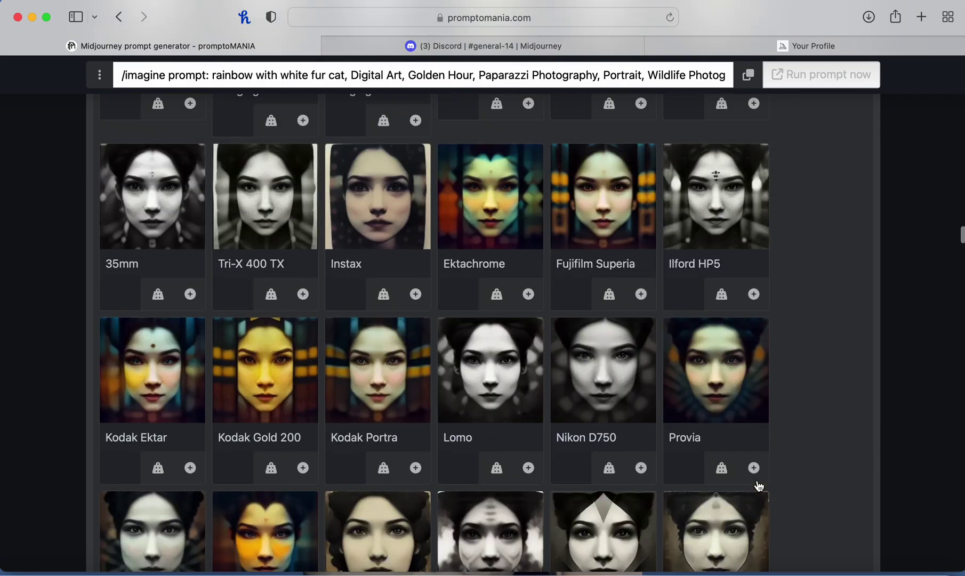
pyautogui.scroll(3, 759, 485)
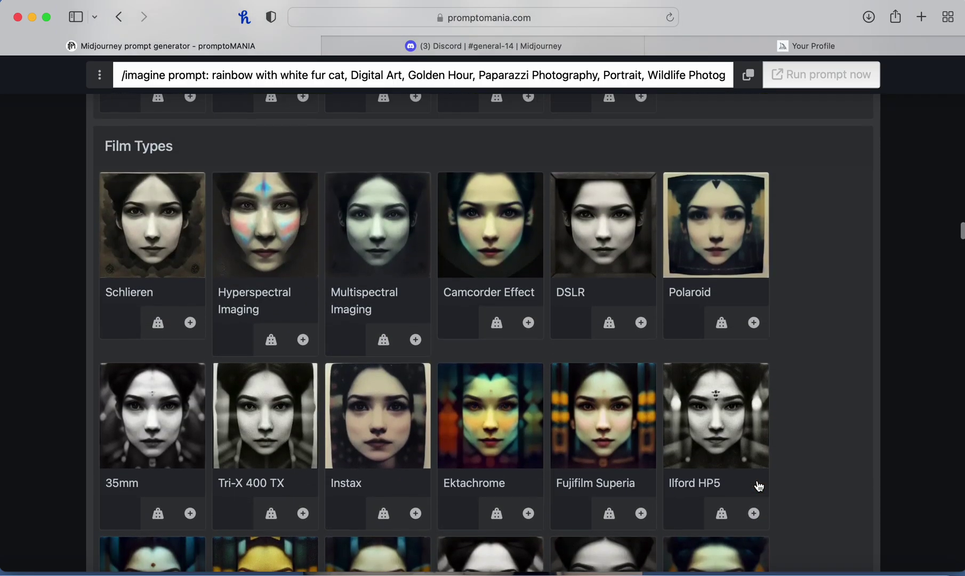
pyautogui.click(643, 323)
# Step: Copy the revised prompt with Paparazzi Photography, Portrait and DSLR from the end of the builder page
pyautogui.scroll(-12, 681, 258)
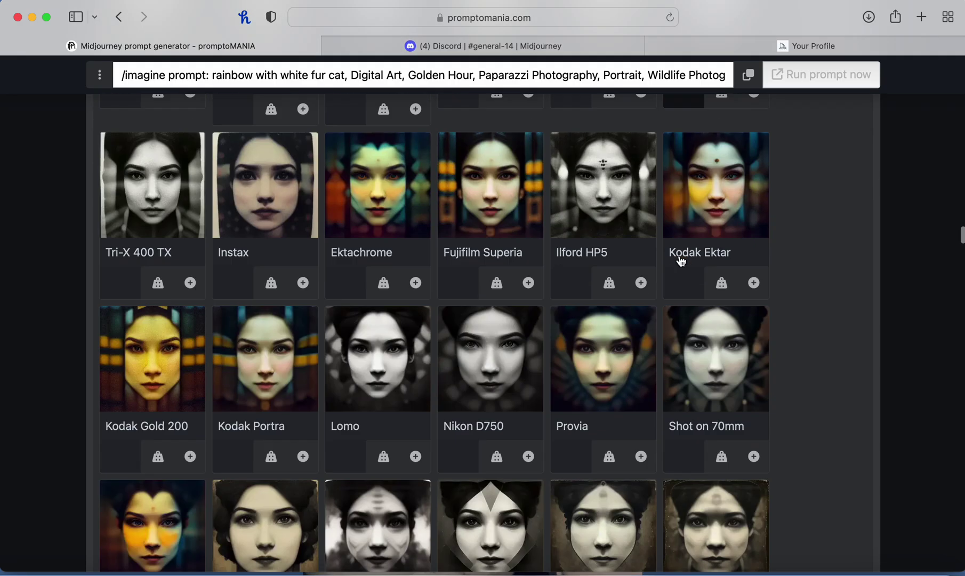
pyautogui.scroll(-20, 681, 261)
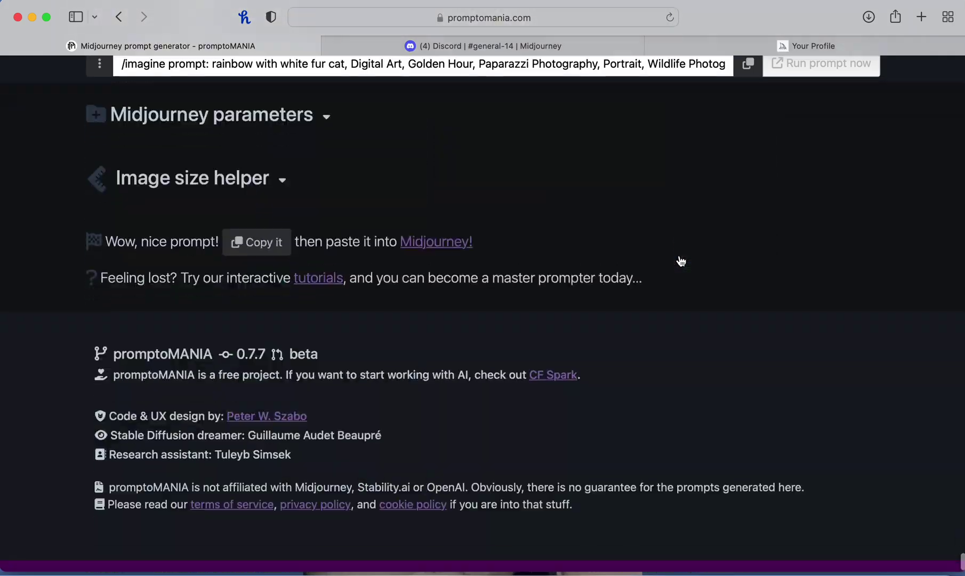
pyautogui.click(253, 255)
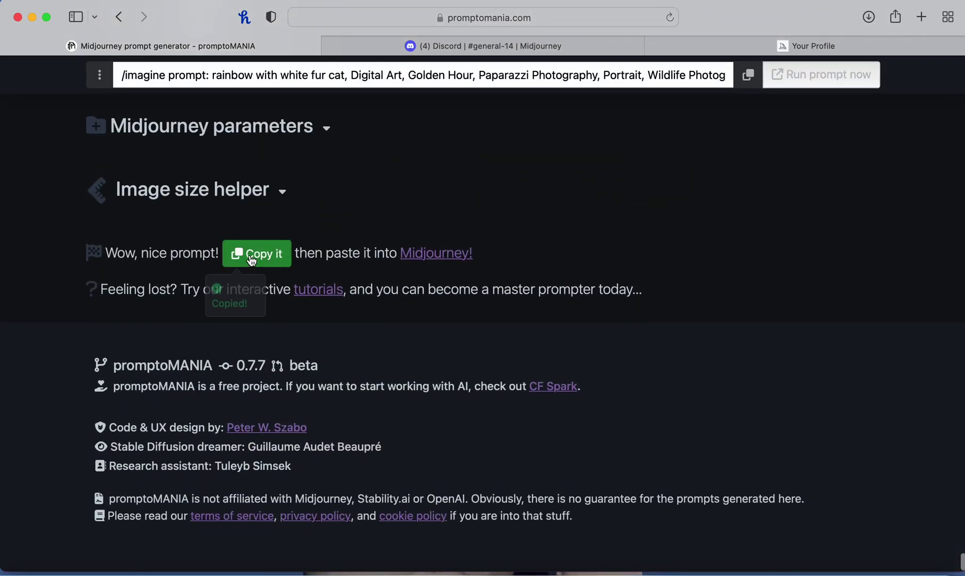
# Step: Switch to Discord and view the image grid generated from the Circuit and Golden Hour cat prompt enlarged
pyautogui.click(507, 47)
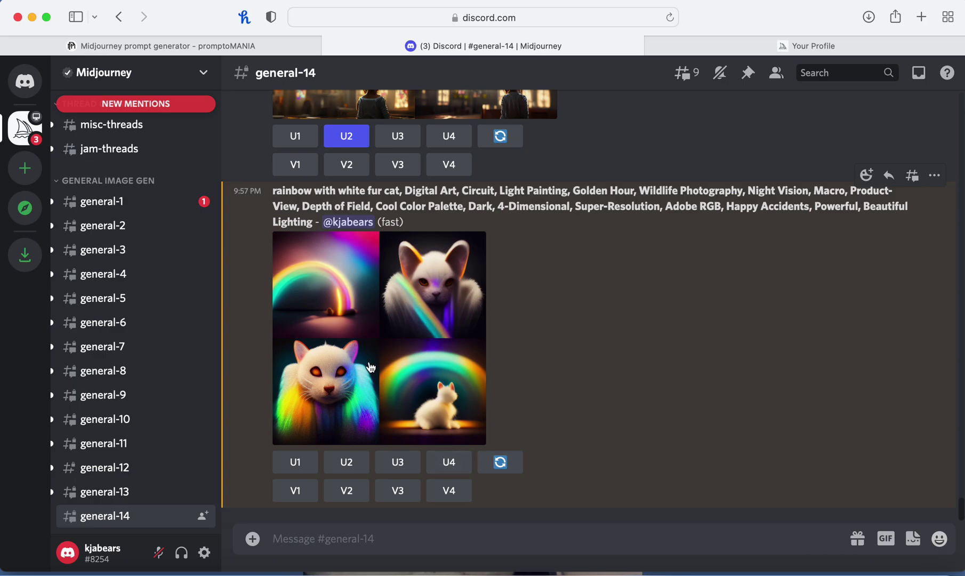
pyautogui.click(380, 340)
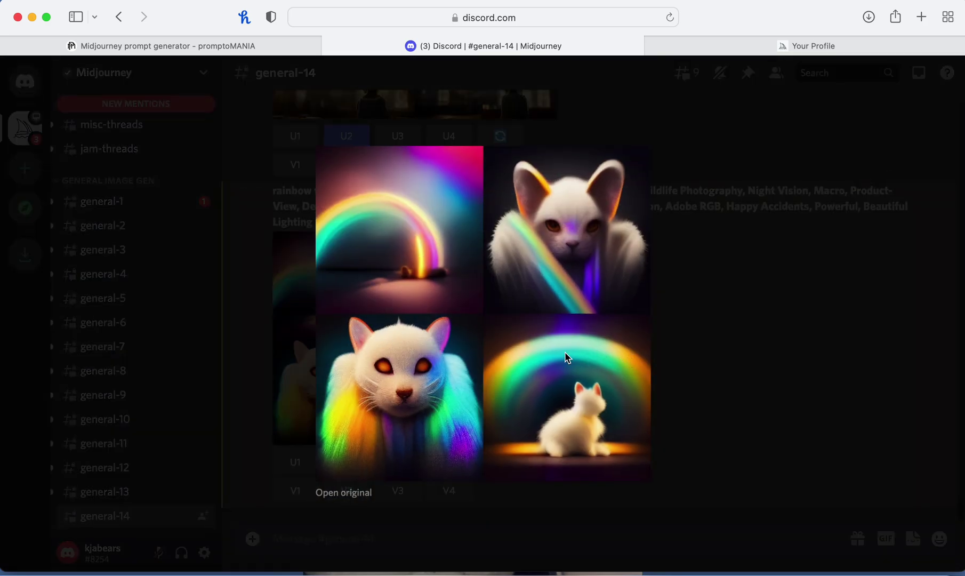
# Step: Take another enlarged look at the Circuit and Golden Hour cat image grid and return to the general-14 channel
pyautogui.click(741, 335)
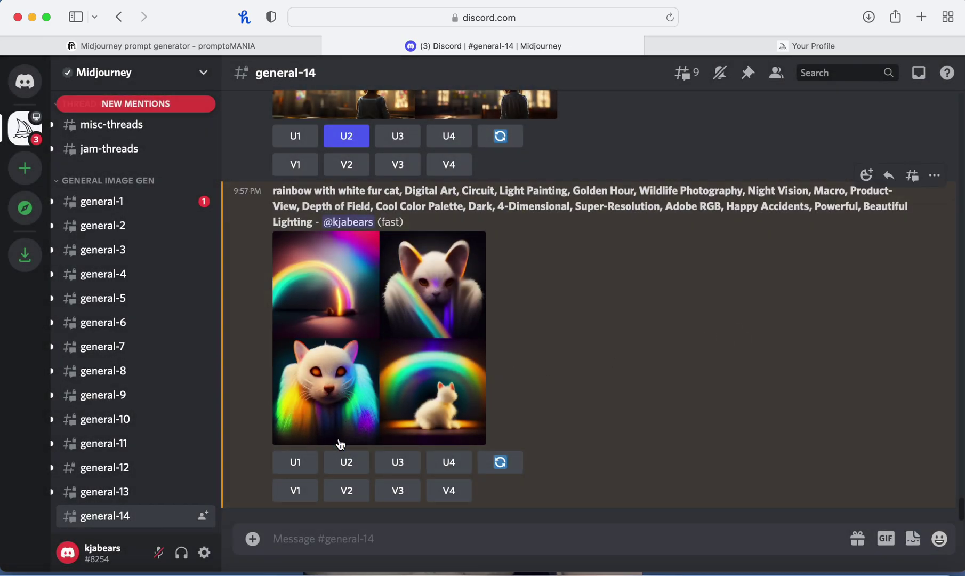
pyautogui.click(430, 393)
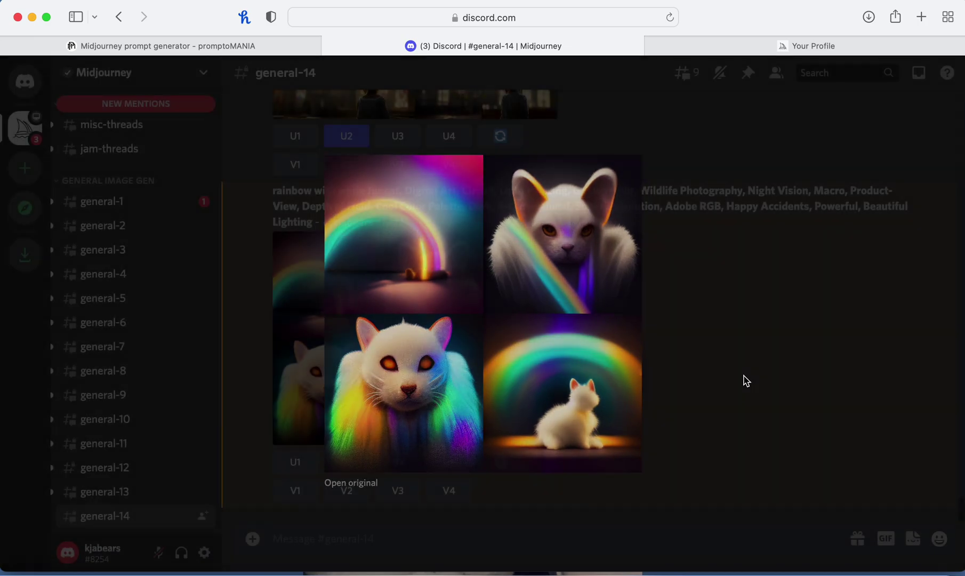
pyautogui.click(746, 381)
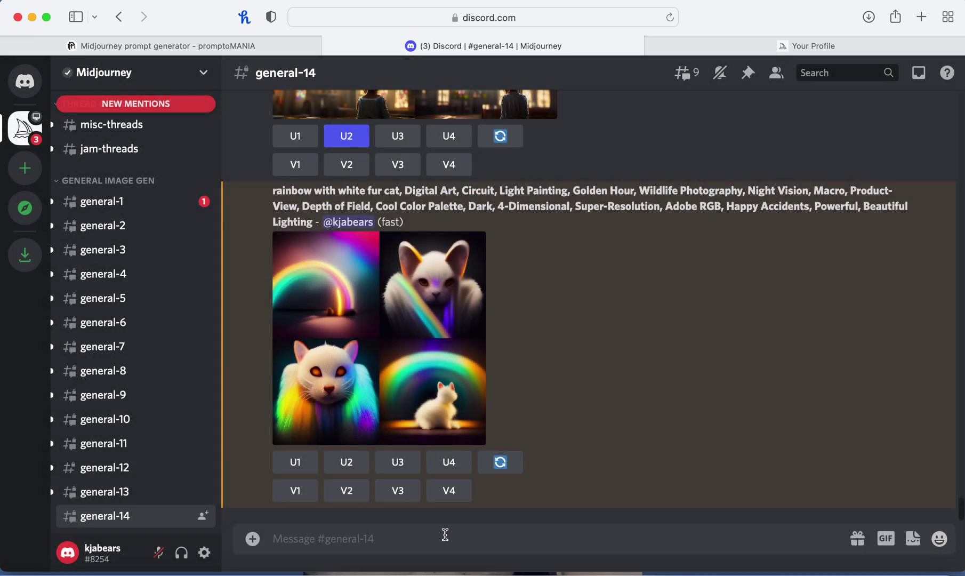
# Step: Submit the copied rainbow with white fur cat prompt with Paparazzi Photography, Portrait and DSLR through Midjourney's /imagine command
pyautogui.write('/imagine')
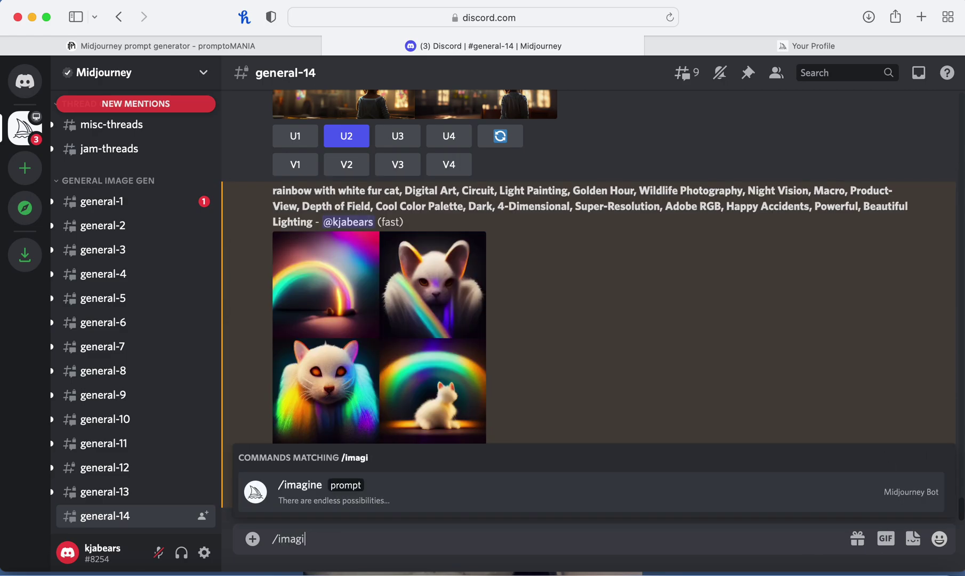
pyautogui.press('Tab')
pyautogui.press('super+v')
pyautogui.press('Return')
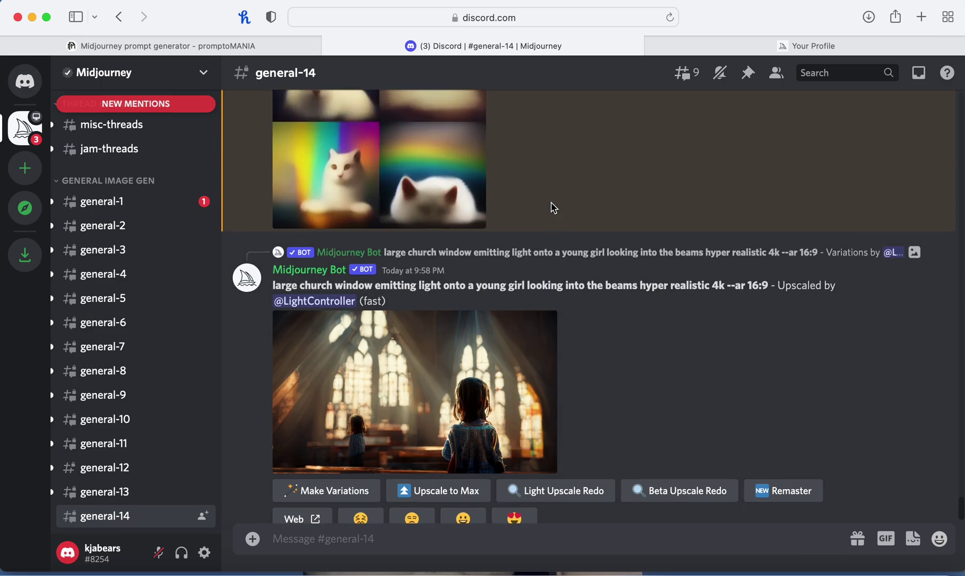
# Step: Switch to promptoMANIA to review the style parts of the cat prompt, and glance at the Midjourney profile gallery
pyautogui.scroll(4, 554, 208)
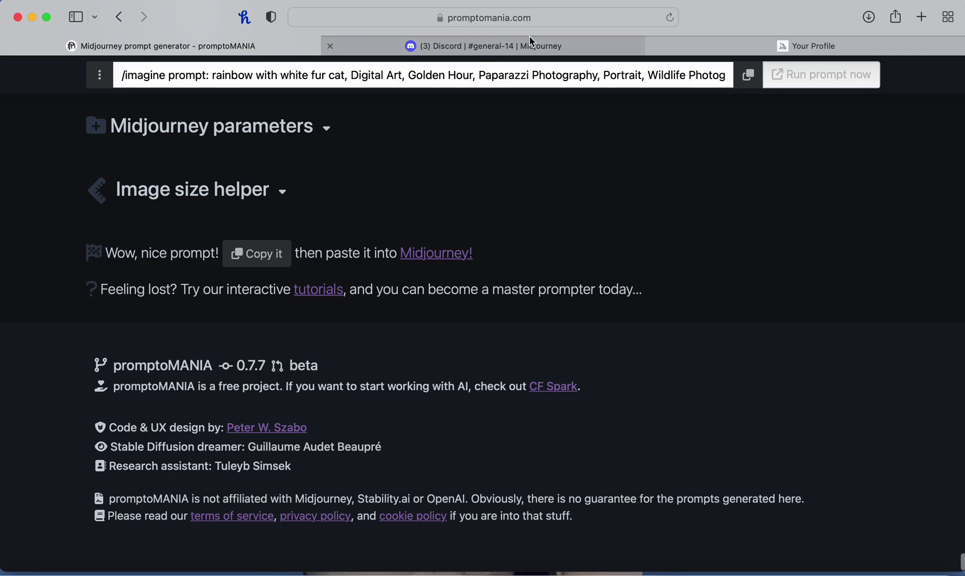
pyautogui.scroll(20, 459, 229)
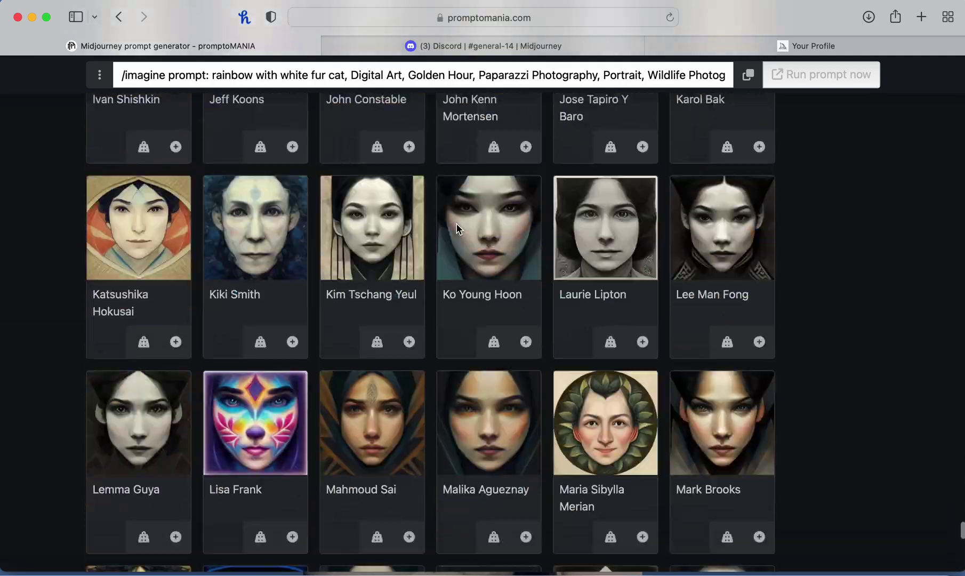
pyautogui.scroll(20, 460, 230)
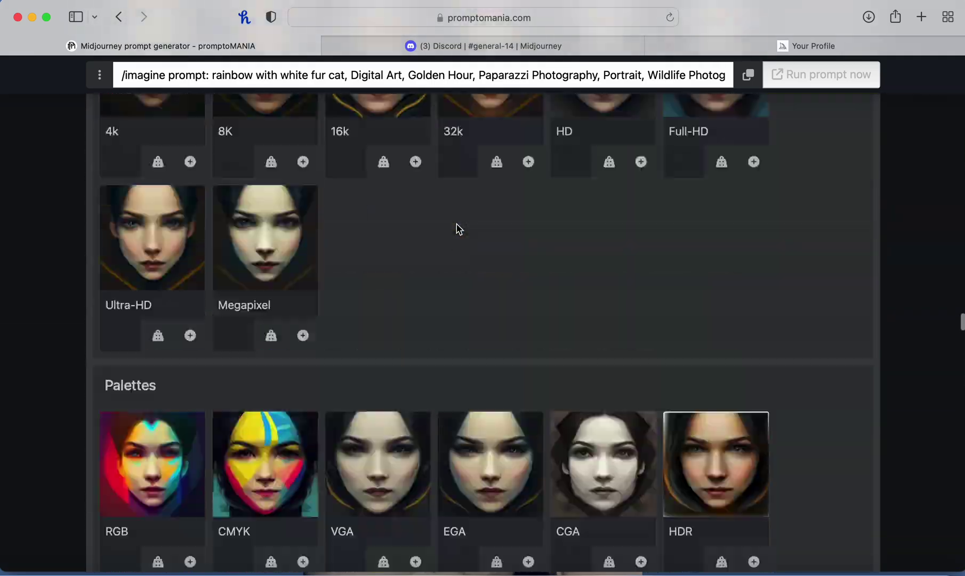
pyautogui.scroll(20, 459, 229)
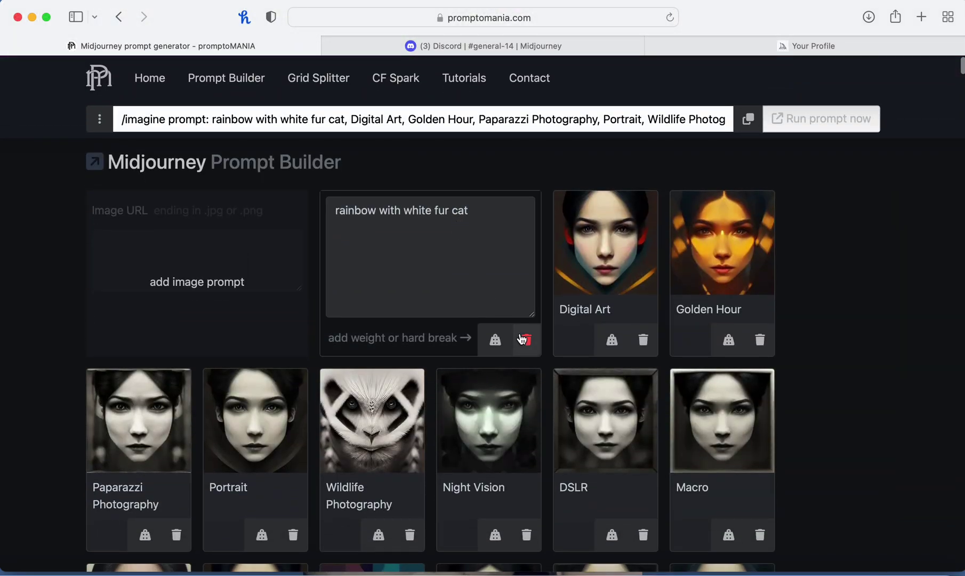
pyautogui.scroll(-3, 522, 340)
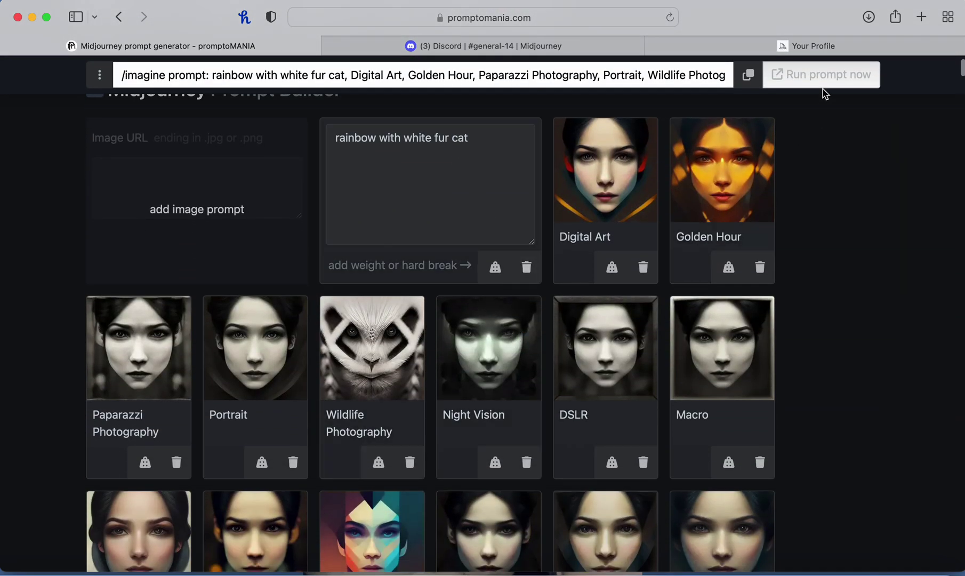
pyautogui.click(840, 45)
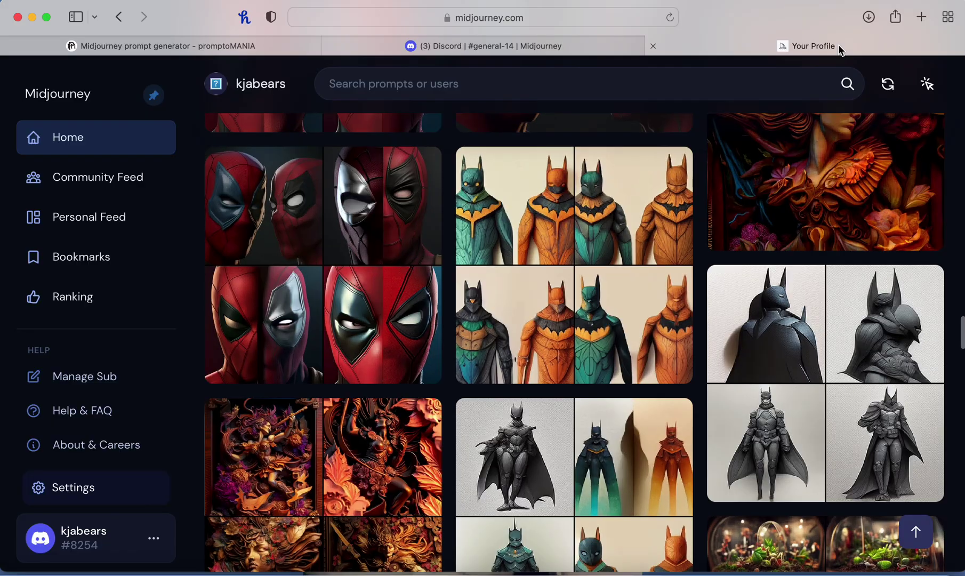
# Step: Return to Discord, view the new Paparazzi Photography and DSLR cat grid enlarged, and reroll its prompt
pyautogui.click(469, 45)
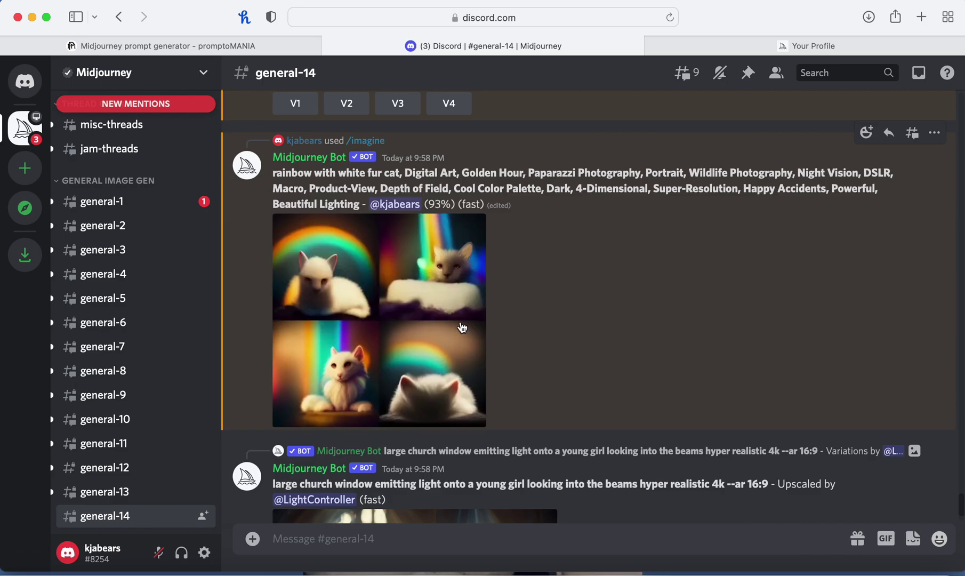
pyautogui.click(421, 311)
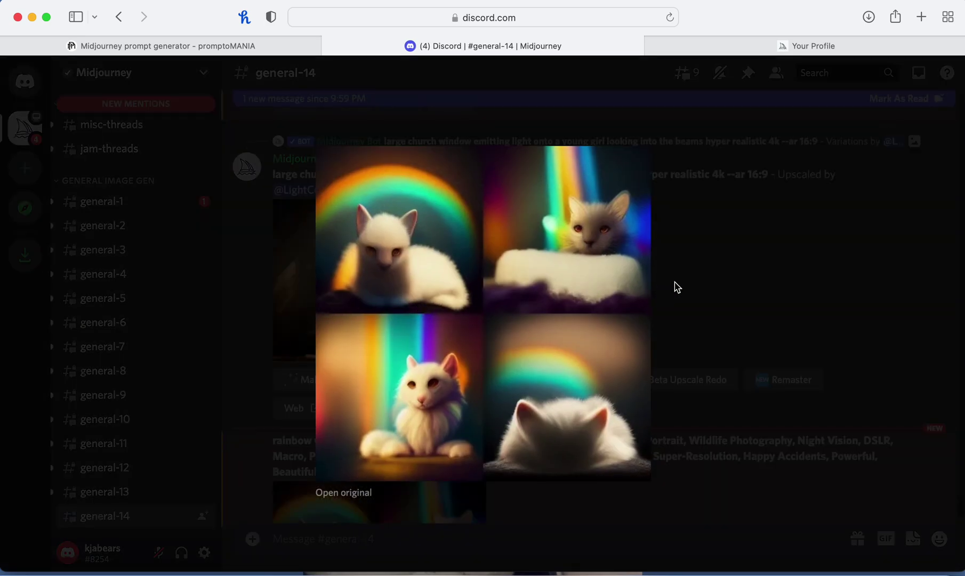
pyautogui.click(677, 287)
pyautogui.scroll(-5, 573, 309)
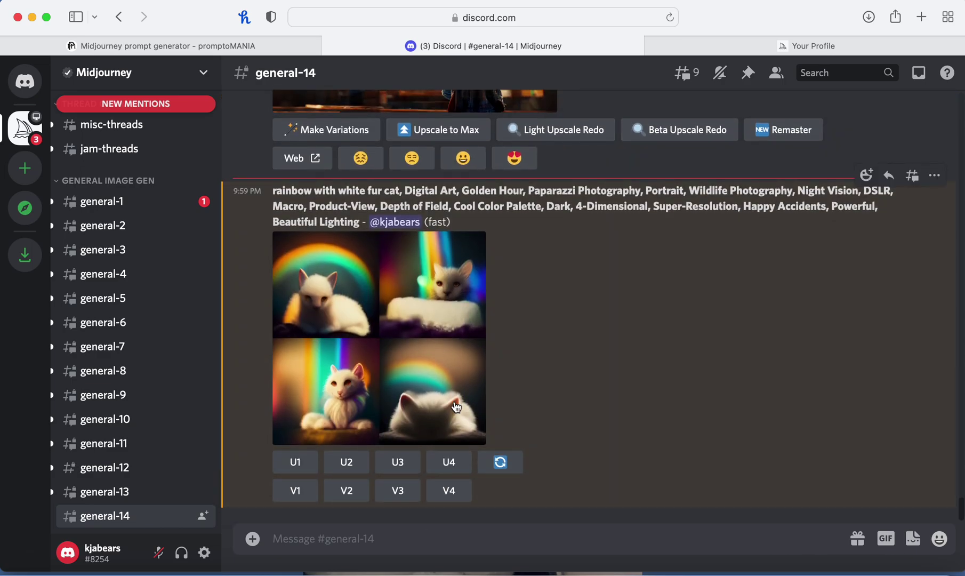
pyautogui.click(501, 462)
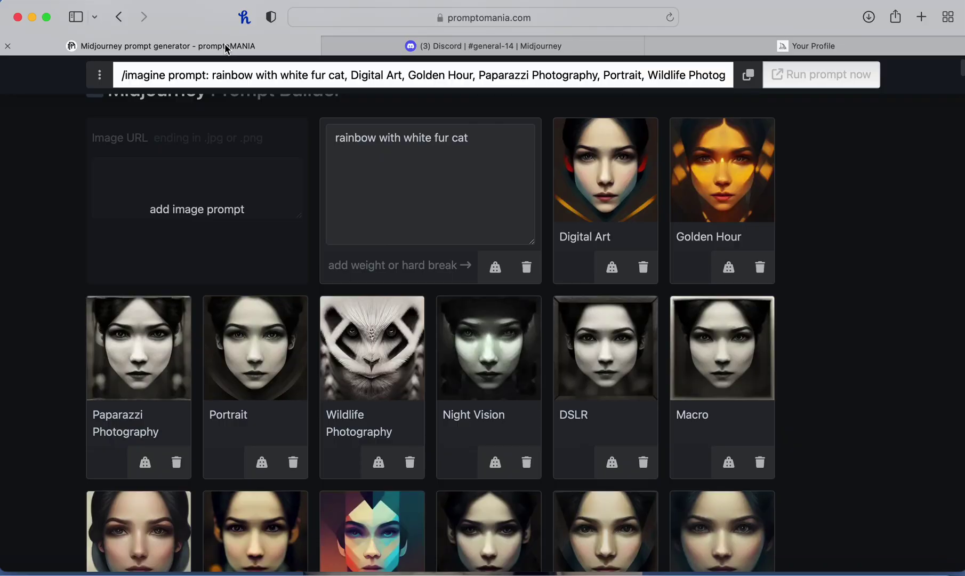
# Step: Switch to promptoMANIA and look through the Drawing, Pencil, Ink, and Pastels and Chalk art mediums
pyautogui.click(224, 45)
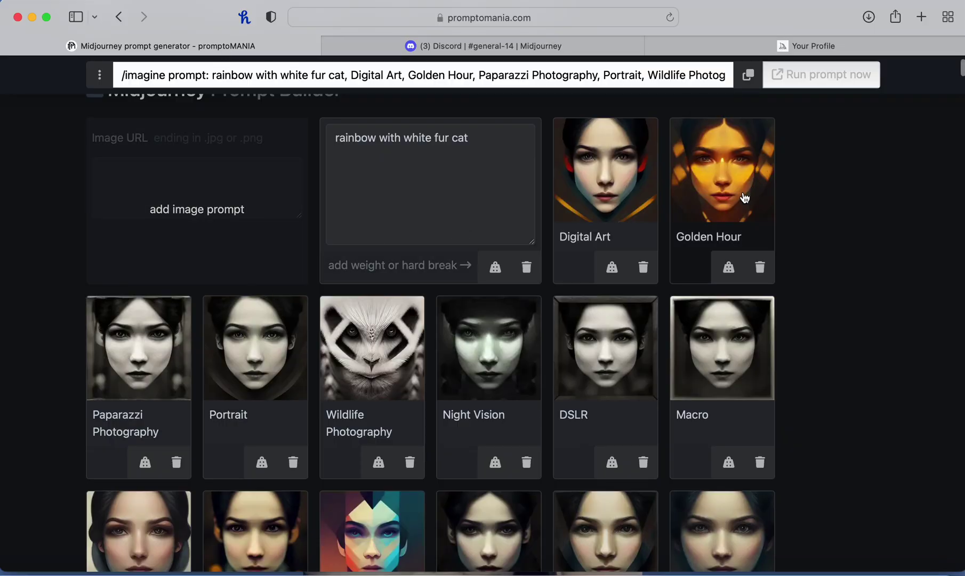
pyautogui.scroll(3, 762, 191)
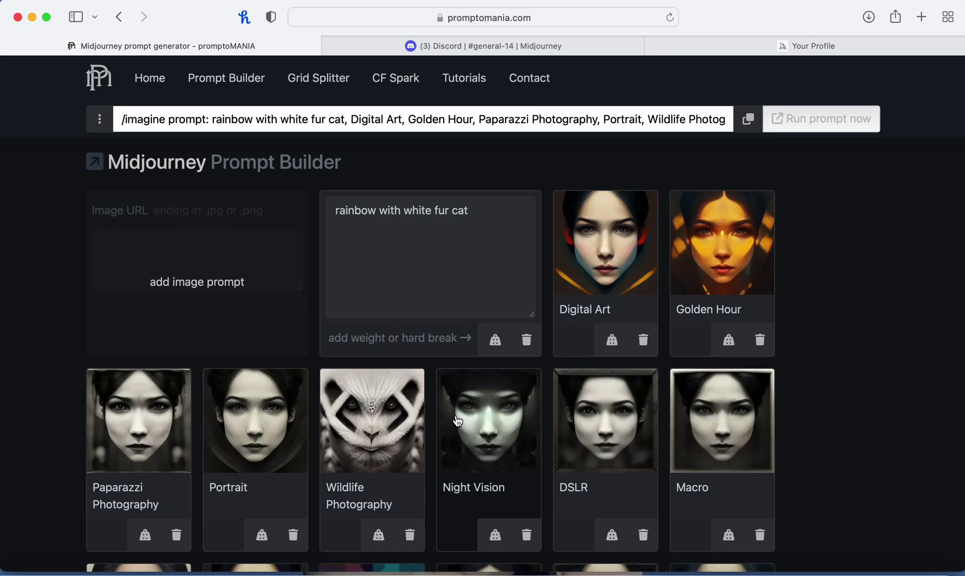
pyautogui.scroll(-10, 594, 324)
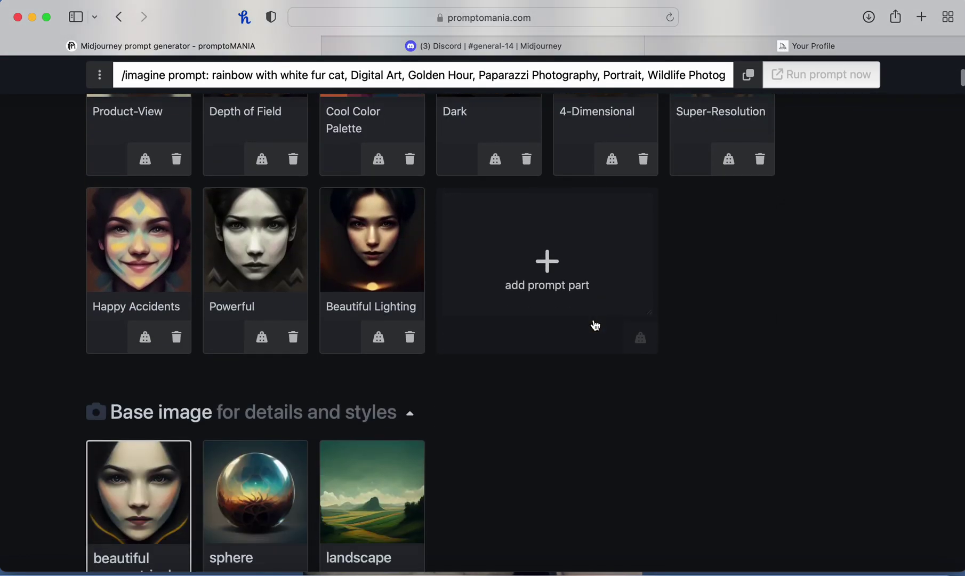
pyautogui.scroll(-10, 596, 325)
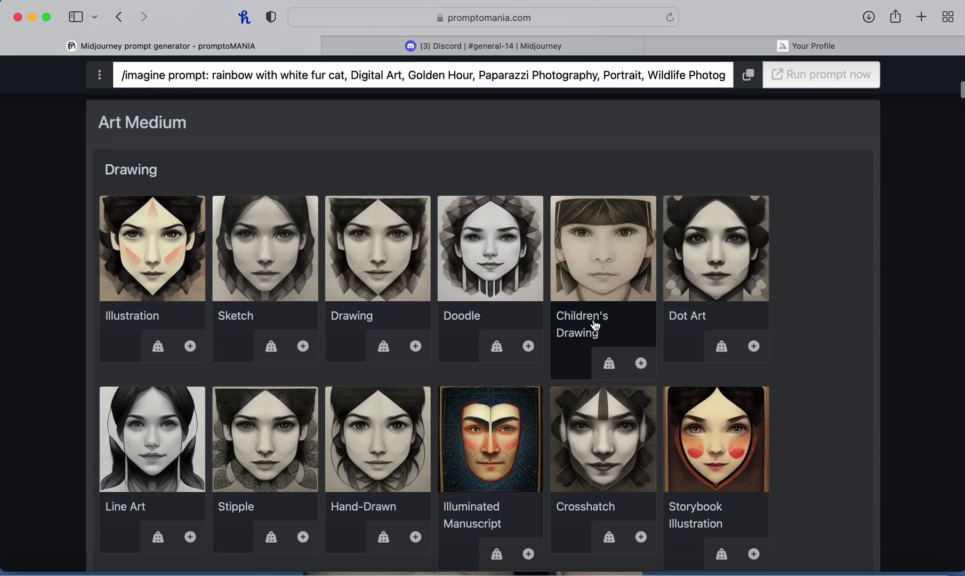
pyautogui.scroll(-4, 596, 325)
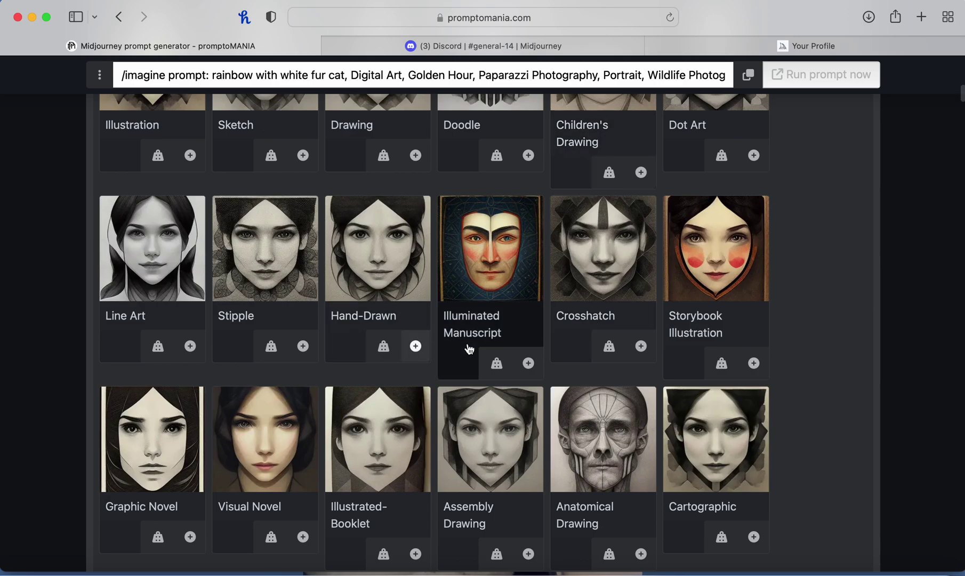
pyautogui.scroll(-4, 775, 230)
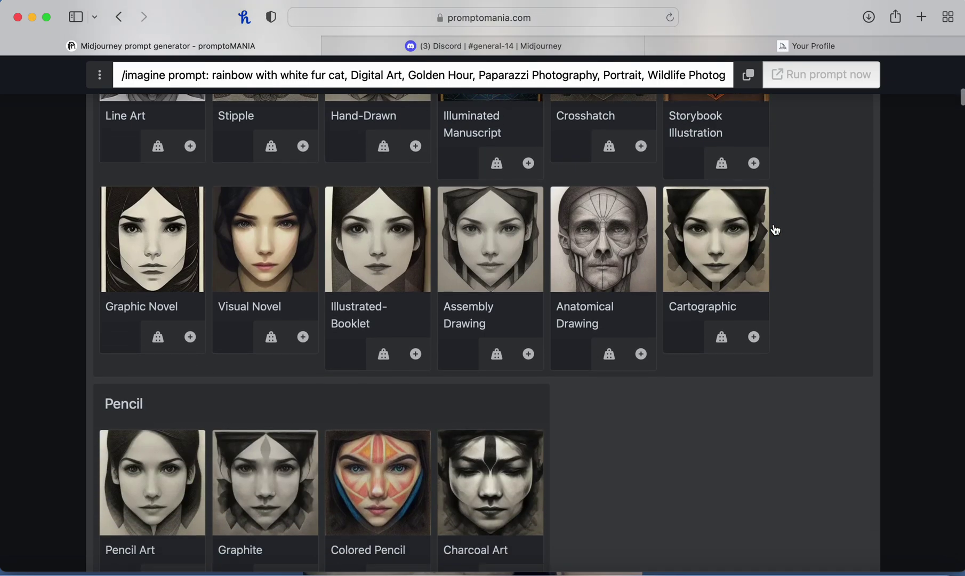
pyautogui.scroll(-4, 775, 230)
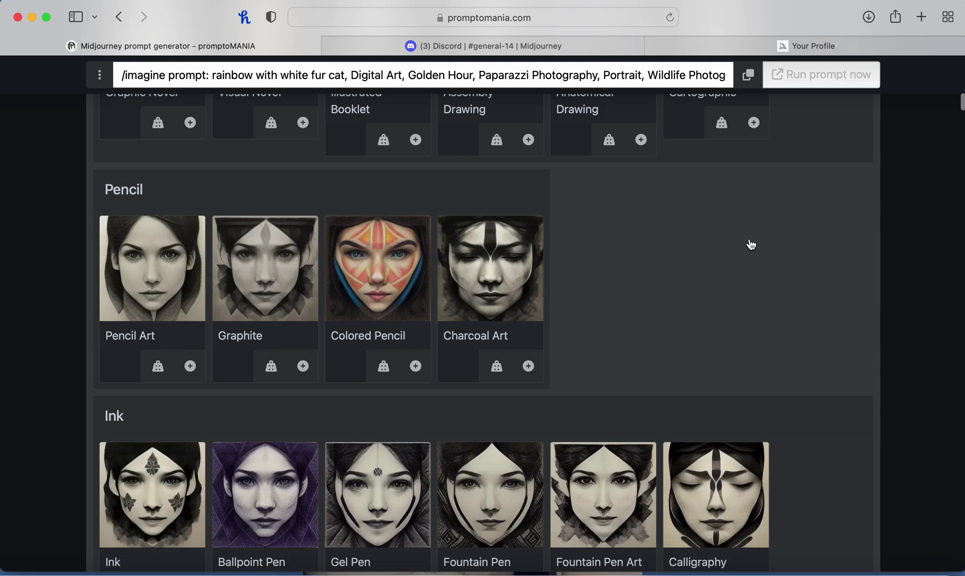
pyautogui.scroll(-10, 533, 325)
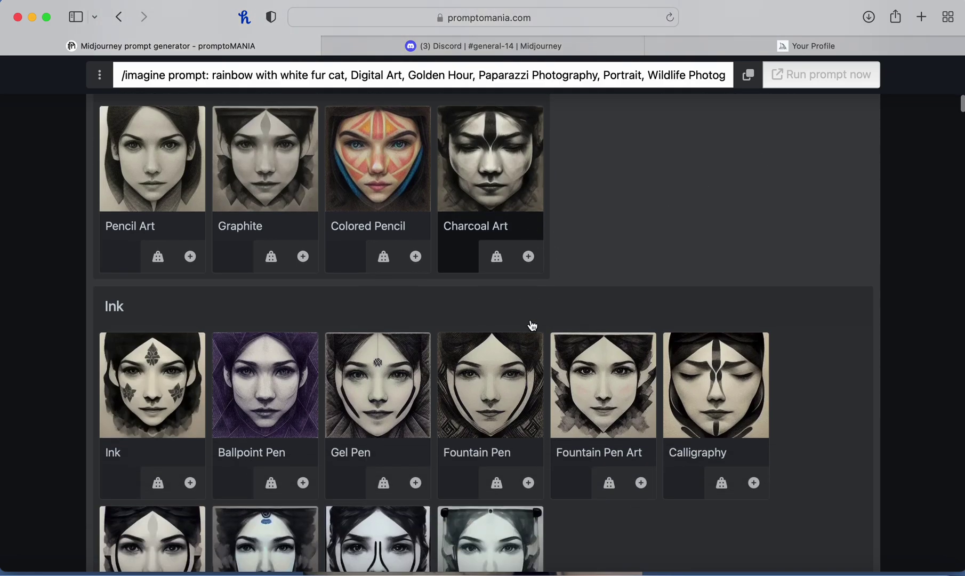
pyautogui.scroll(-1, 532, 326)
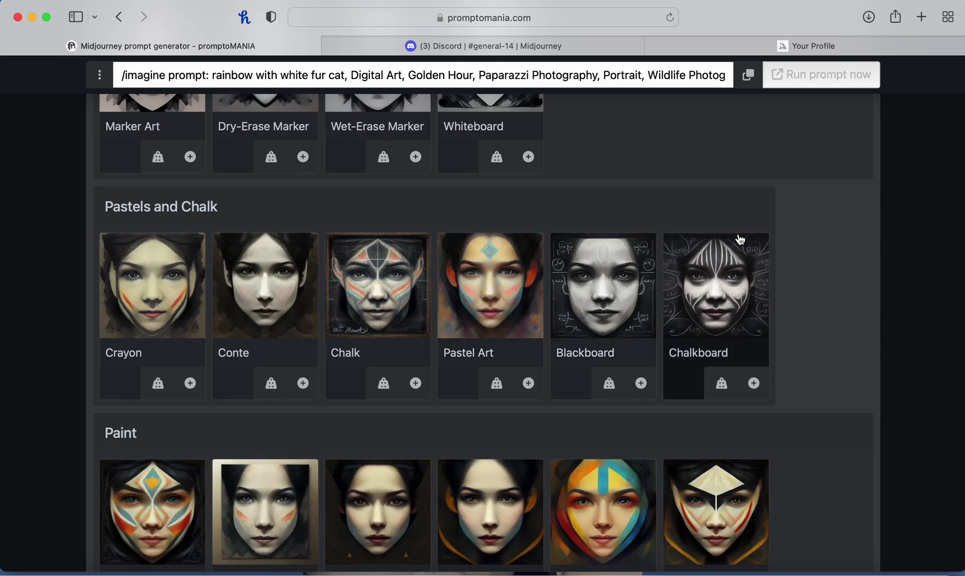
pyautogui.scroll(4, 790, 231)
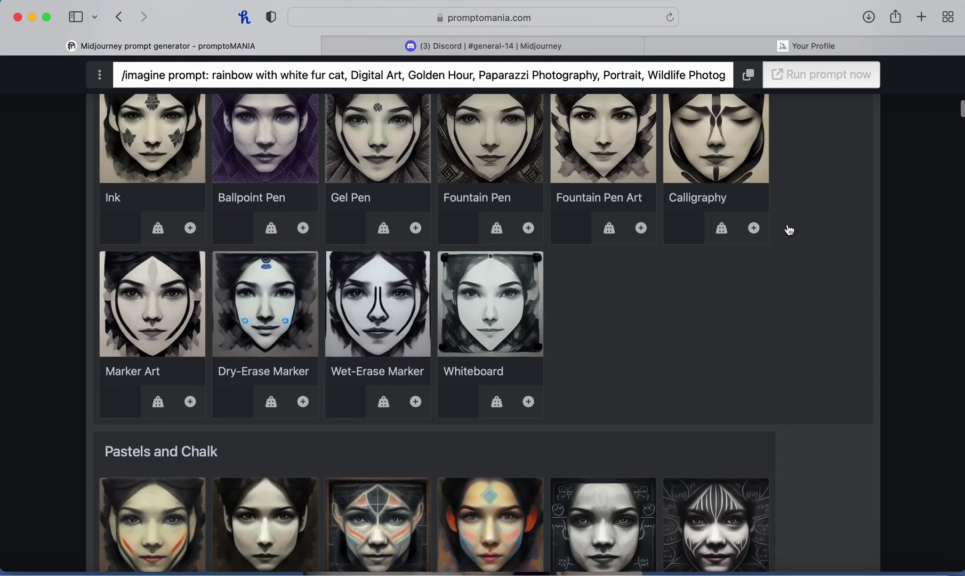
pyautogui.scroll(-7, 790, 230)
pyautogui.scroll(5, 746, 203)
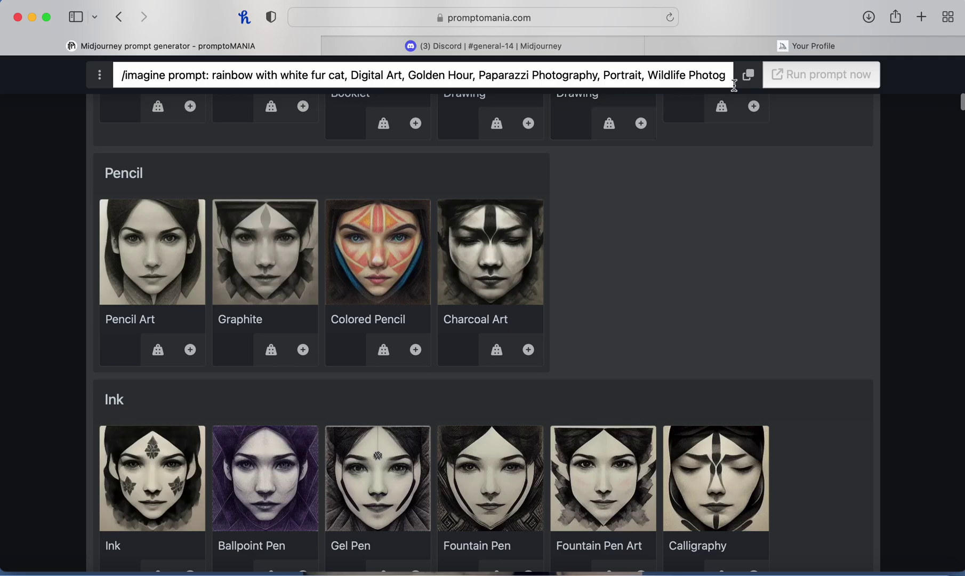
# Step: Check the general-14 channel in Discord for the rerolled cat images and go back to the start of the promptoMANIA builder
pyautogui.click(602, 54)
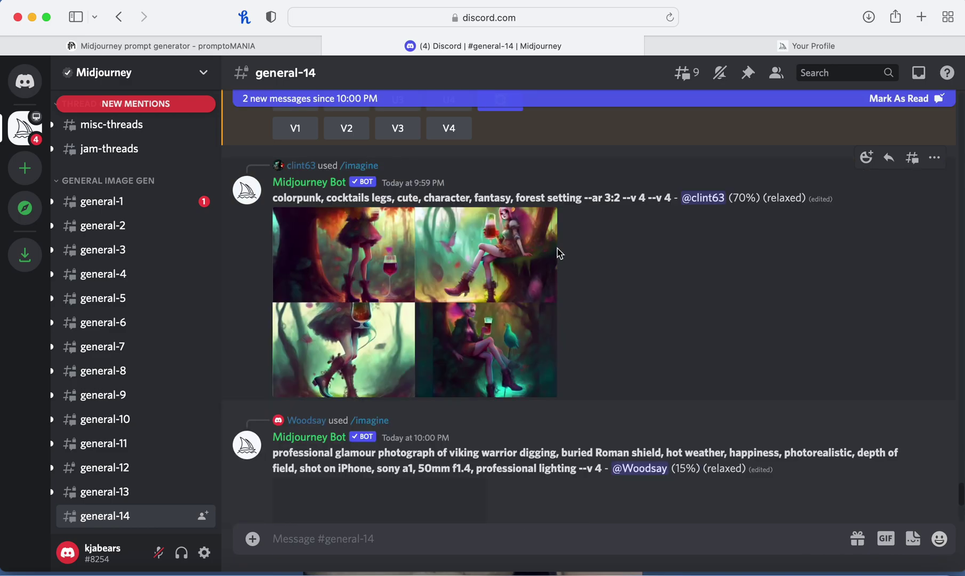
pyautogui.scroll(3, 560, 254)
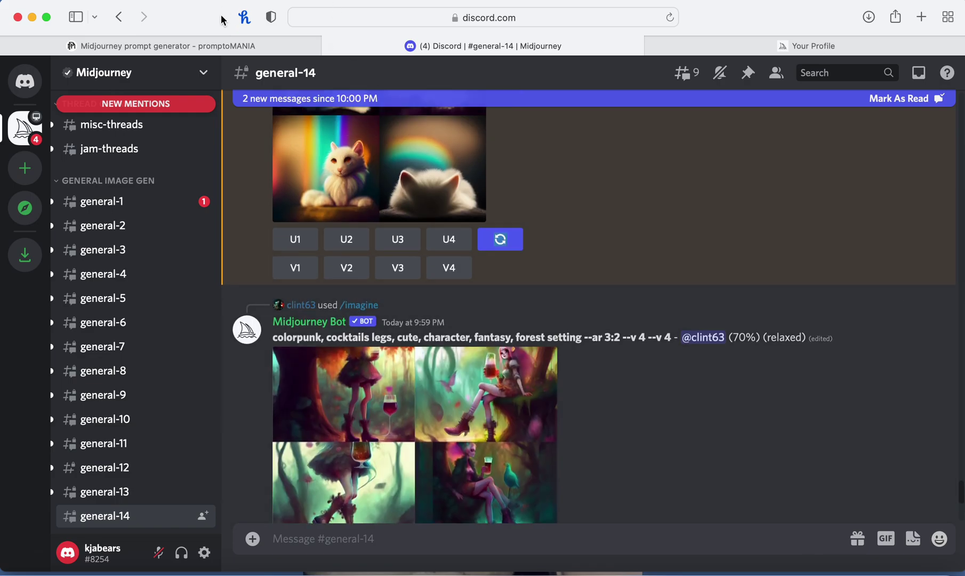
pyautogui.click(238, 46)
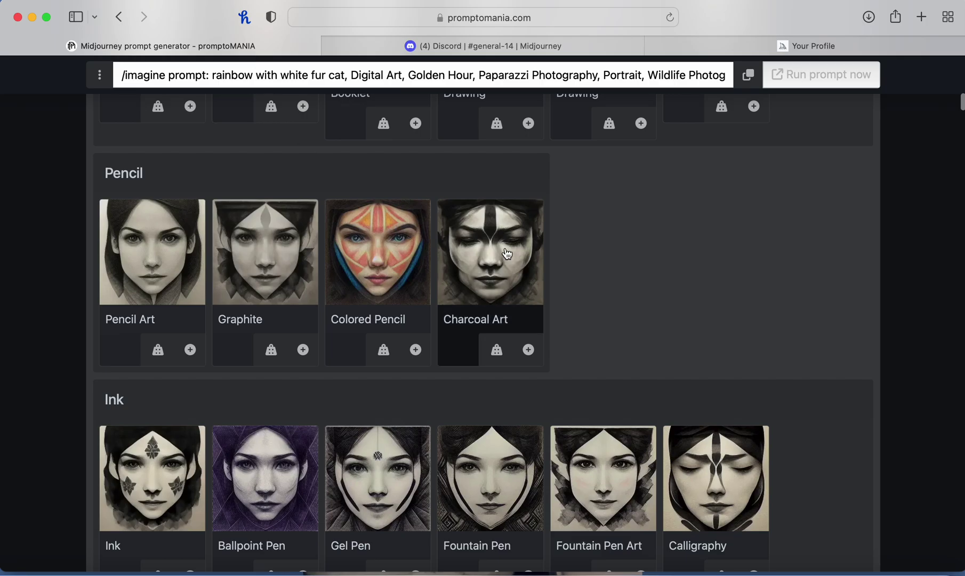
pyautogui.scroll(20, 507, 254)
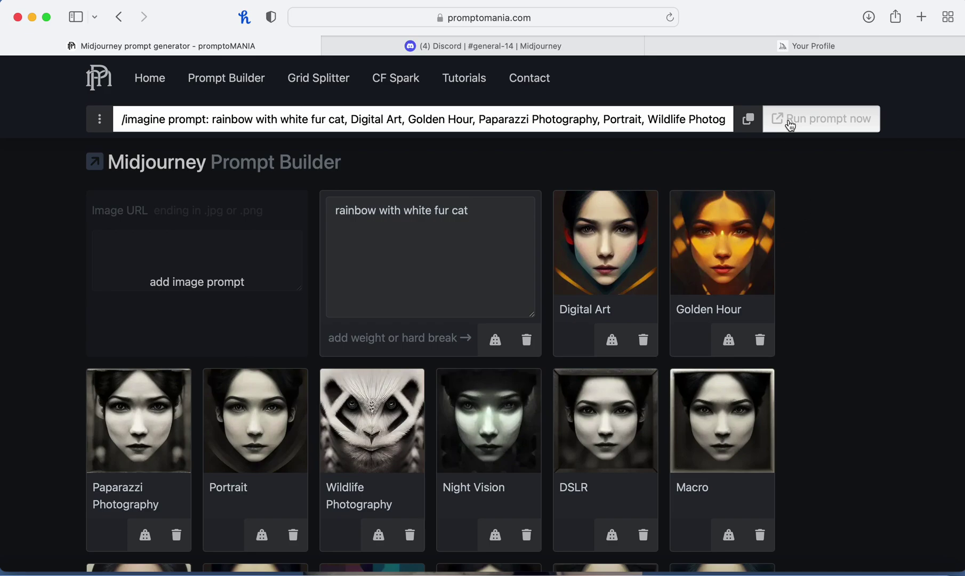
# Step: Switch to Discord and examine the four cats in the Paparazzi Photography, Portrait and DSLR grid enlarged
pyautogui.click(539, 47)
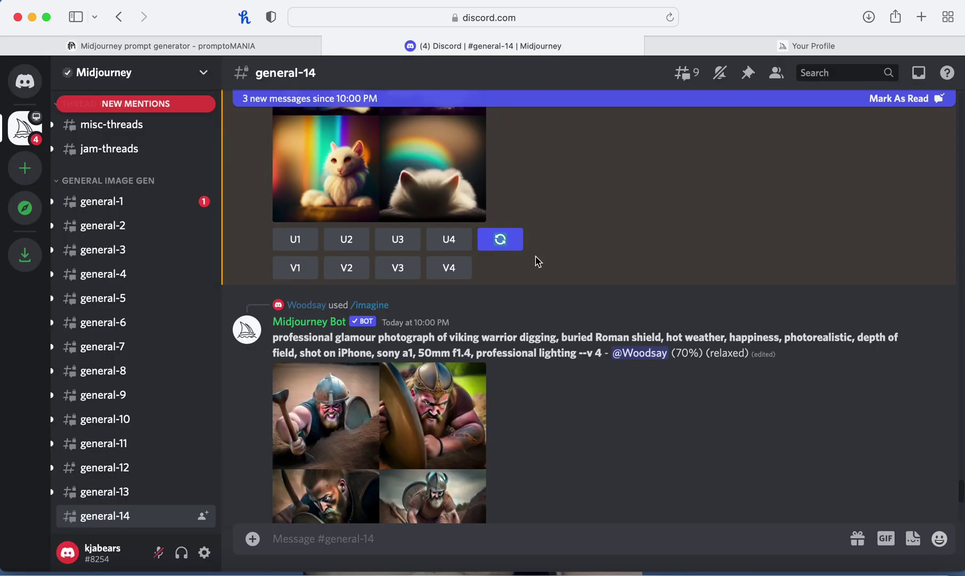
pyautogui.scroll(5, 537, 261)
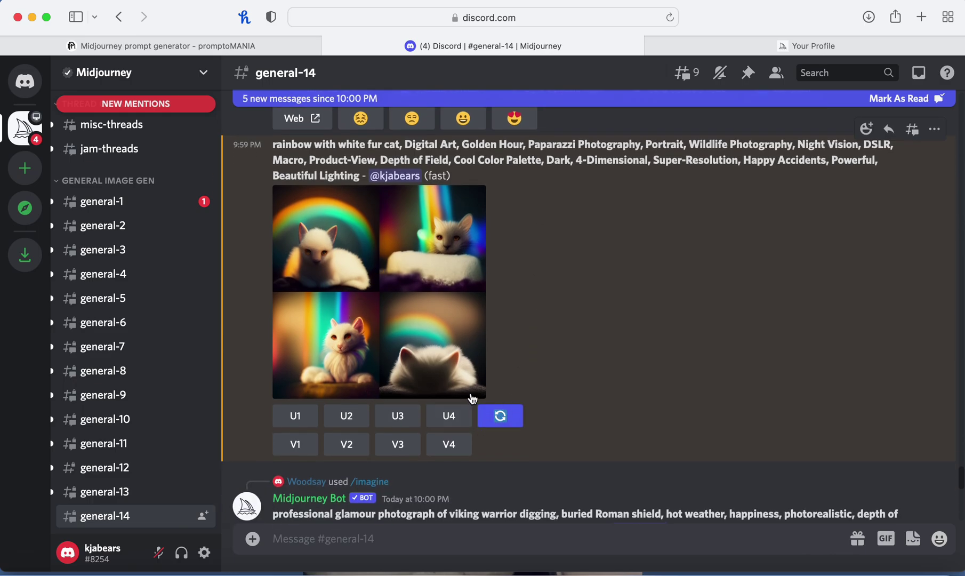
pyautogui.click(358, 284)
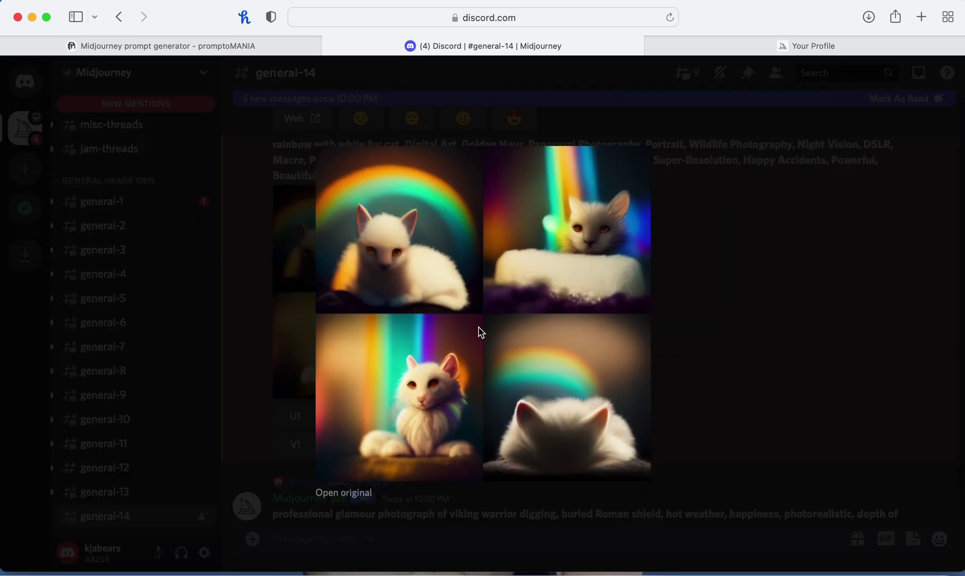
pyautogui.click(688, 256)
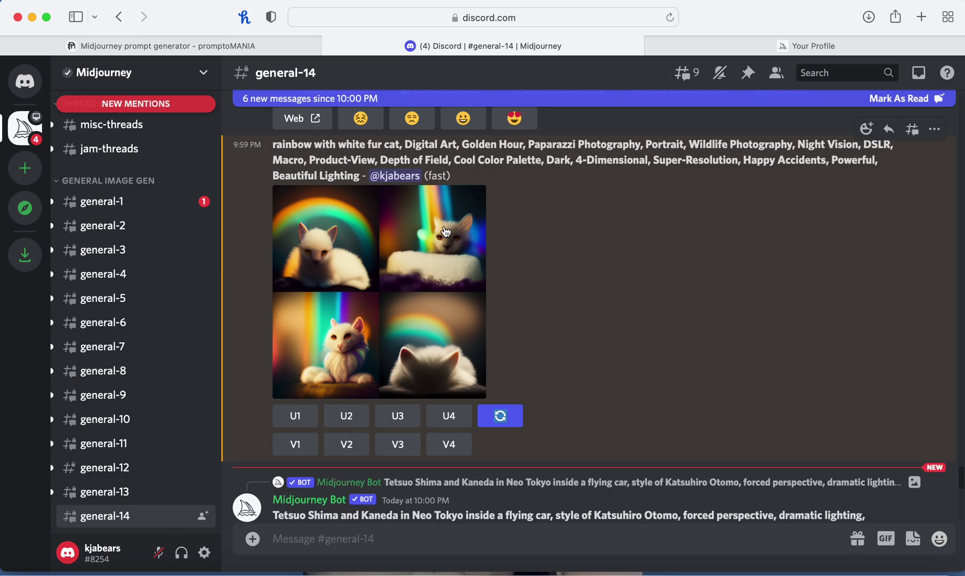
pyautogui.click(327, 265)
pyautogui.click(711, 278)
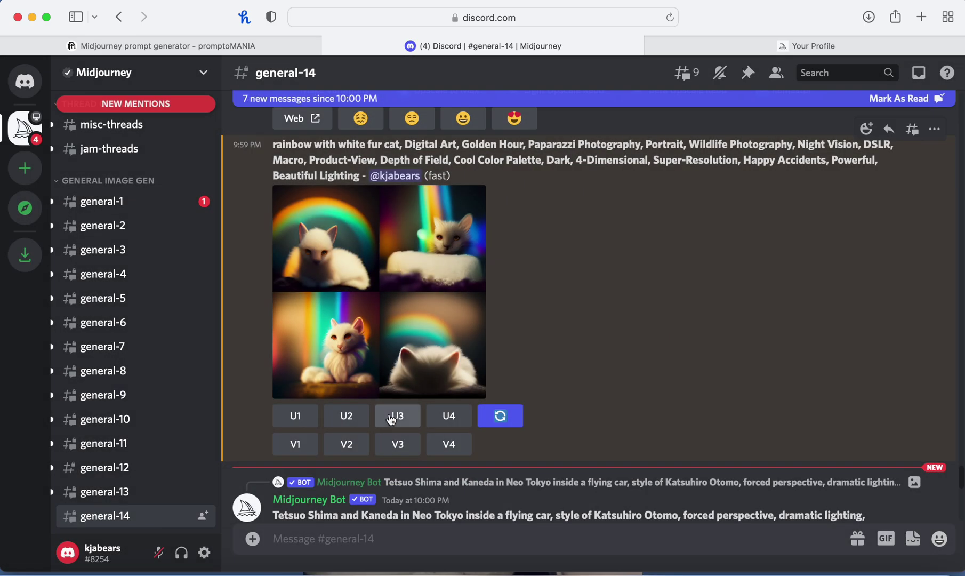
# Step: Request variations and an upscale of the second cat in the grid, and view the rerolled grid enlarged
pyautogui.click(348, 446)
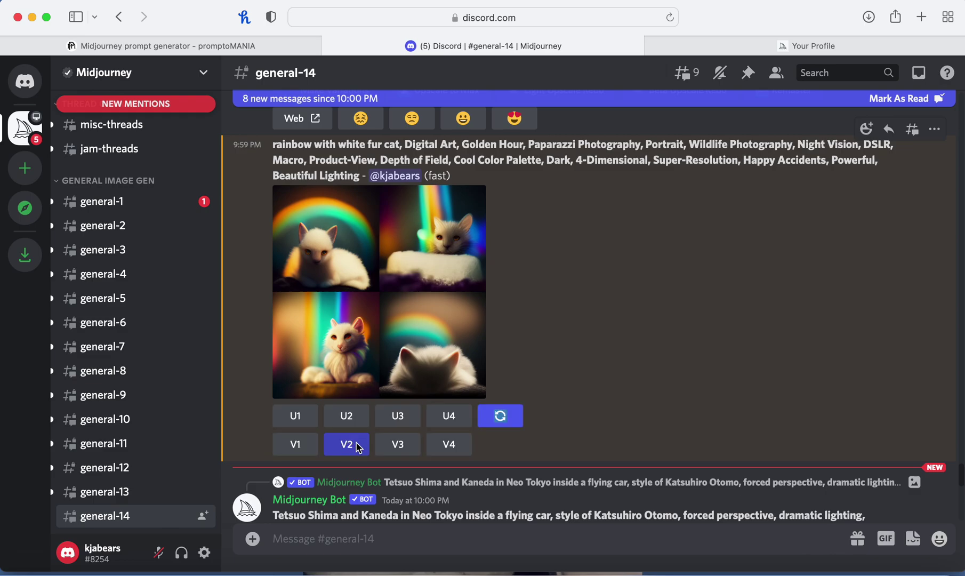
pyautogui.click(347, 416)
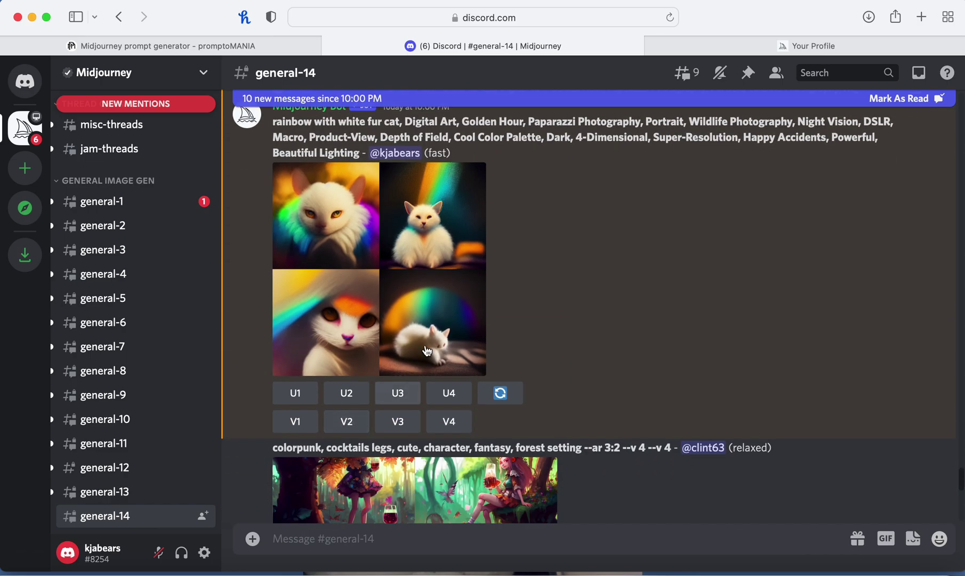
pyautogui.click(352, 328)
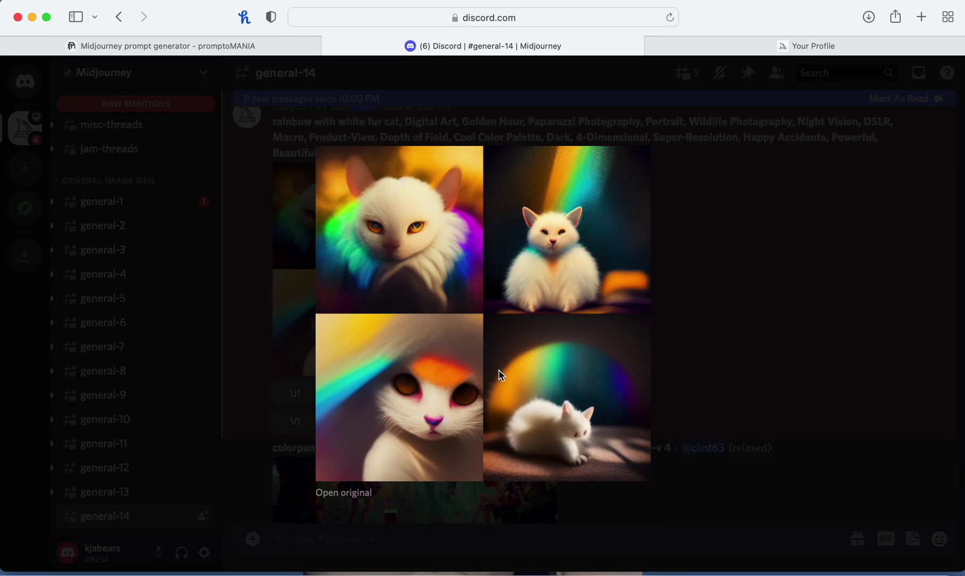
pyautogui.click(738, 331)
# Step: Find the in-progress variations of the second cat in general-14 and view them enlarged
pyautogui.scroll(-10, 532, 330)
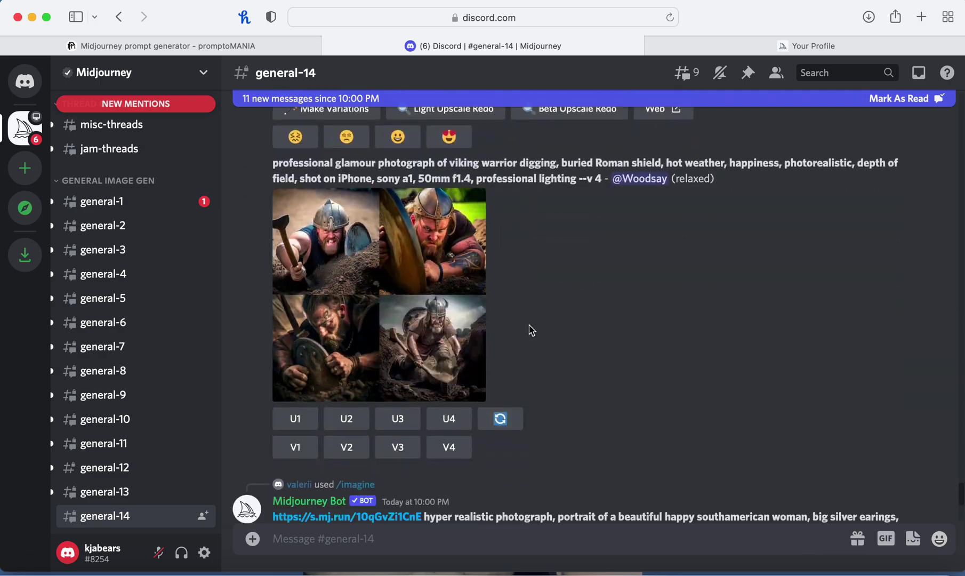
pyautogui.scroll(-10, 532, 331)
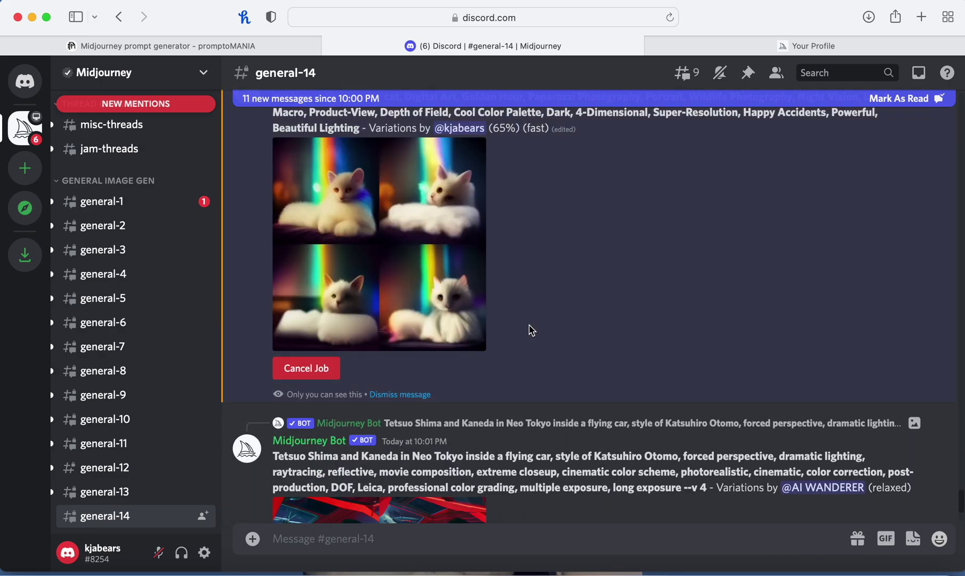
pyautogui.scroll(1, 533, 331)
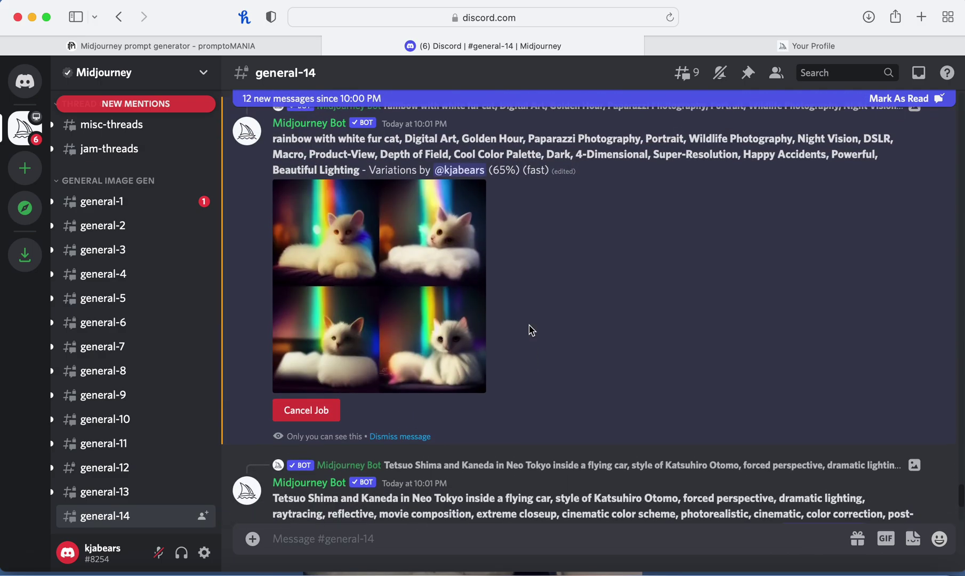
pyautogui.click(381, 294)
pyautogui.click(694, 291)
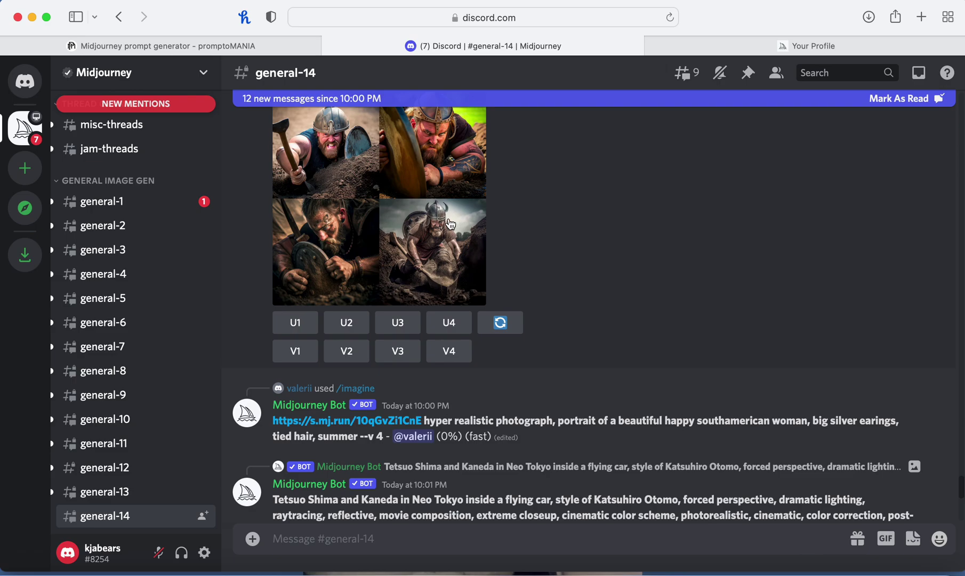
# Step: Look back through the channel's recent grids and examine the finished variations of the second cat enlarged
pyautogui.scroll(15, 451, 224)
pyautogui.scroll(10, 450, 224)
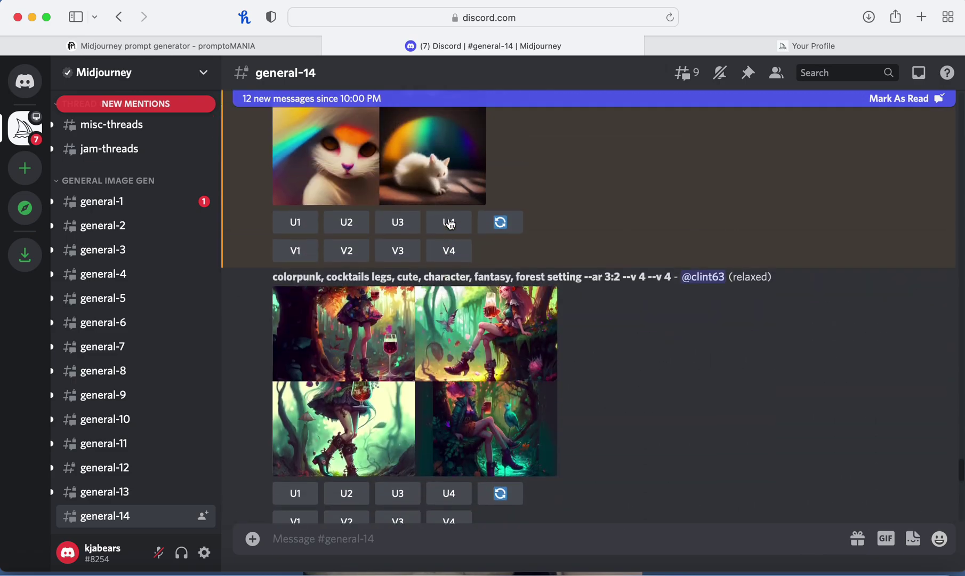
pyautogui.scroll(10, 451, 224)
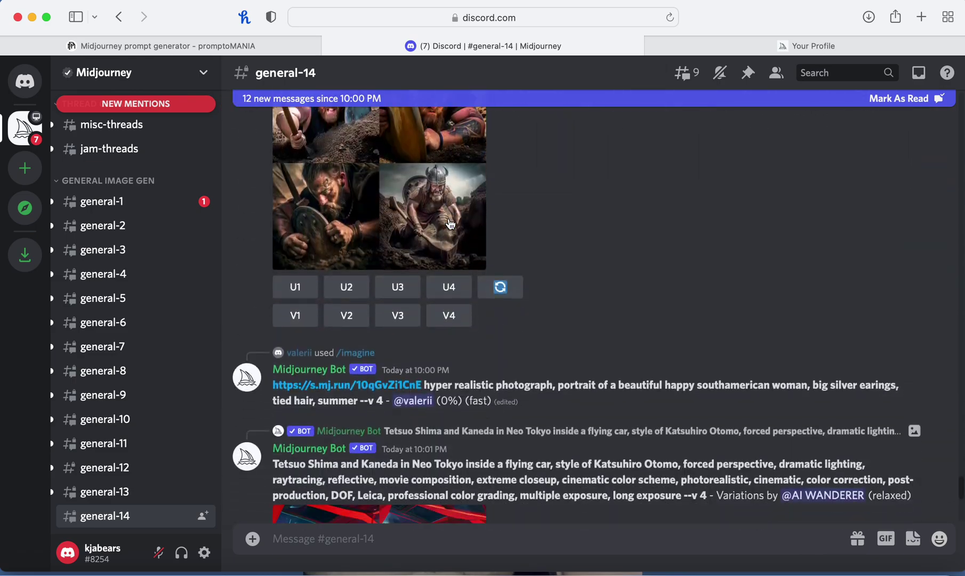
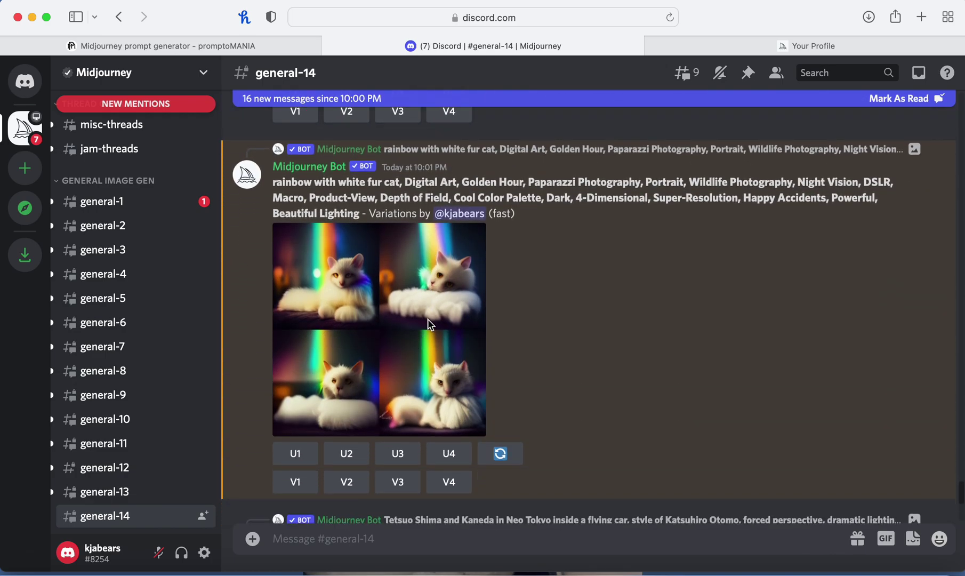
pyautogui.click(427, 328)
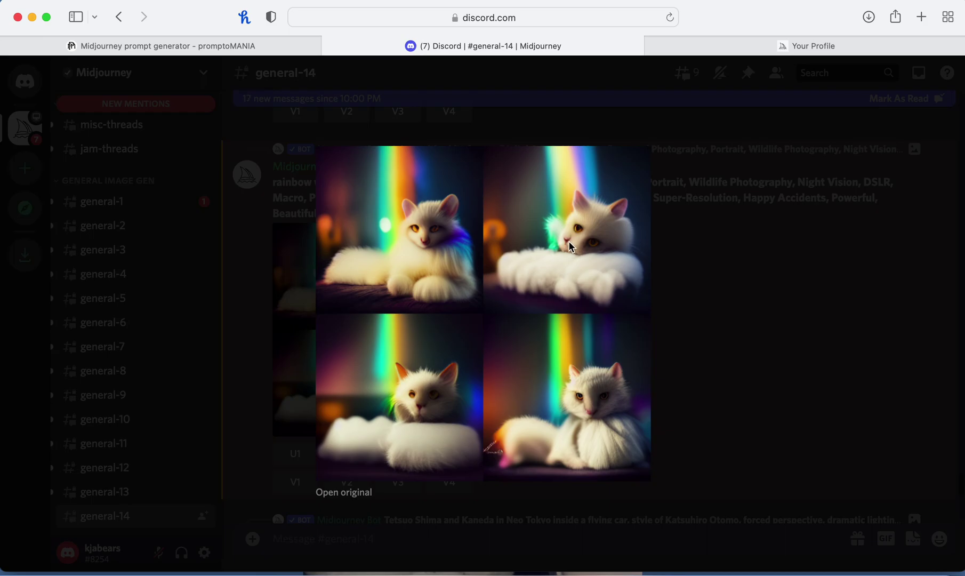
pyautogui.click(704, 244)
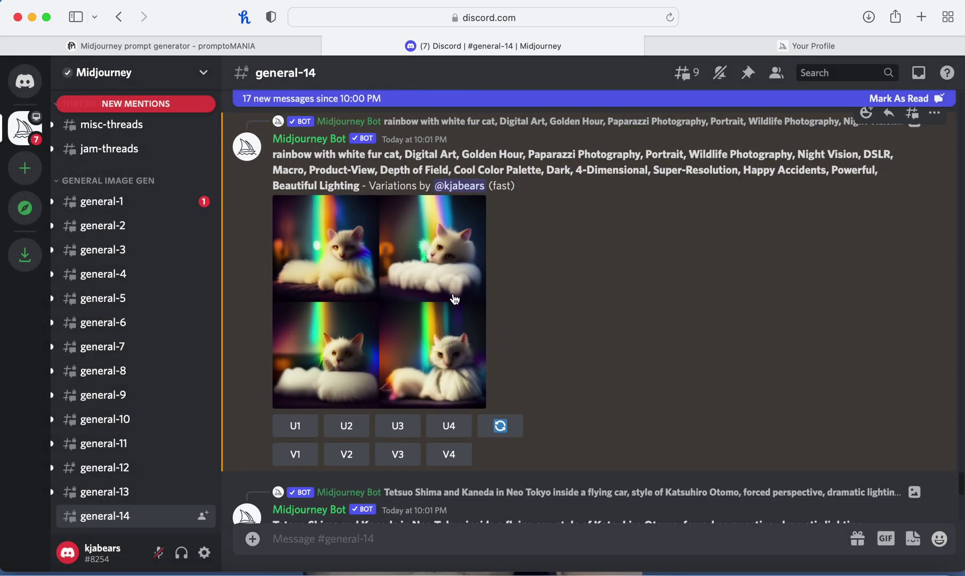
# Step: Upscale the blue-eyed cat behind the white fur cushion to maximum size and check the job in the channel
pyautogui.scroll(-4, 455, 300)
pyautogui.scroll(3, 453, 298)
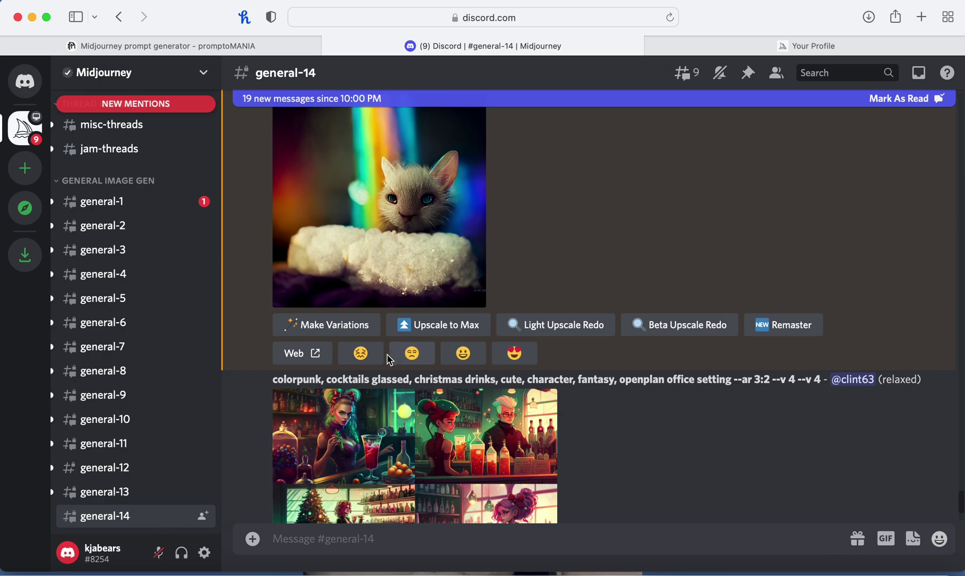
pyautogui.click(466, 324)
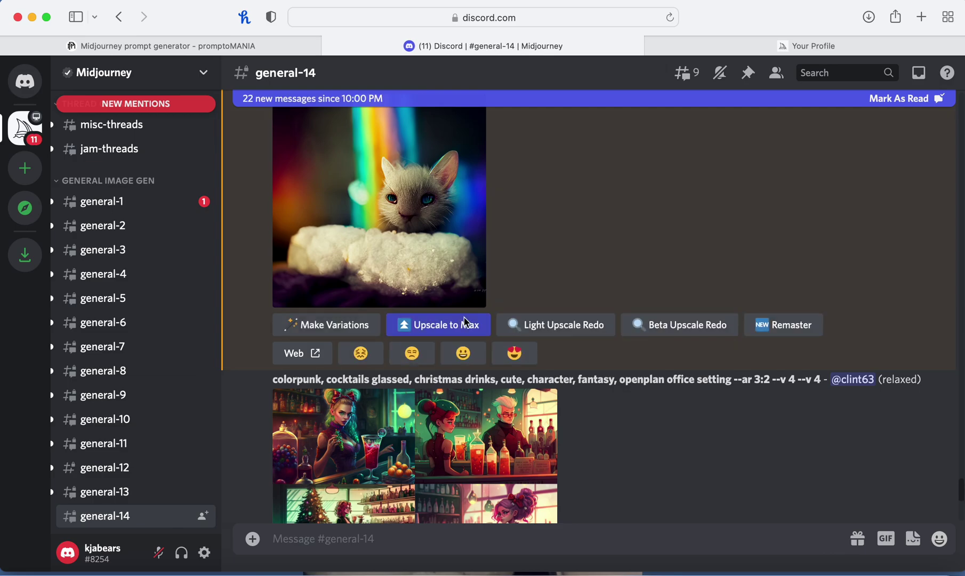
pyautogui.scroll(-20, 466, 322)
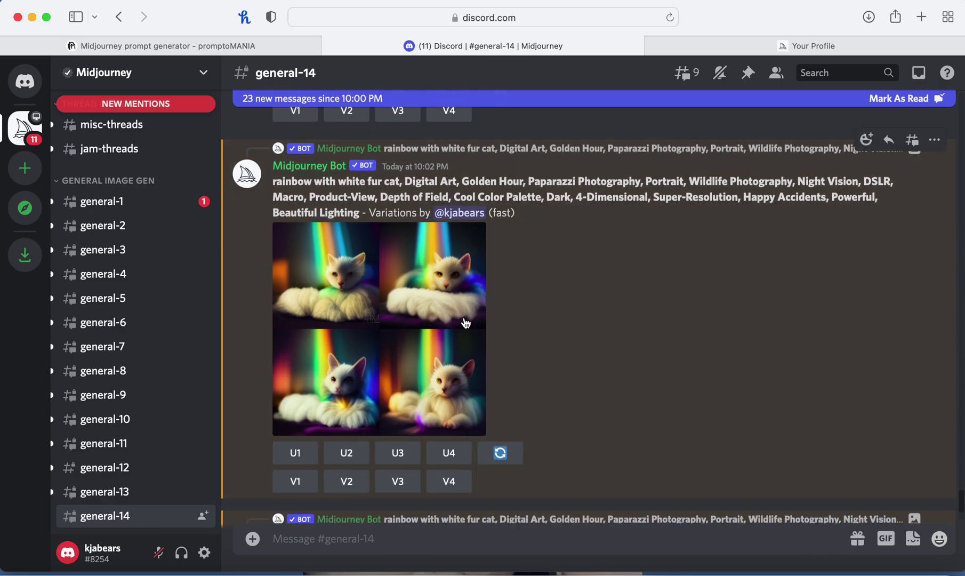
pyautogui.scroll(-10, 466, 323)
pyautogui.scroll(12, 466, 323)
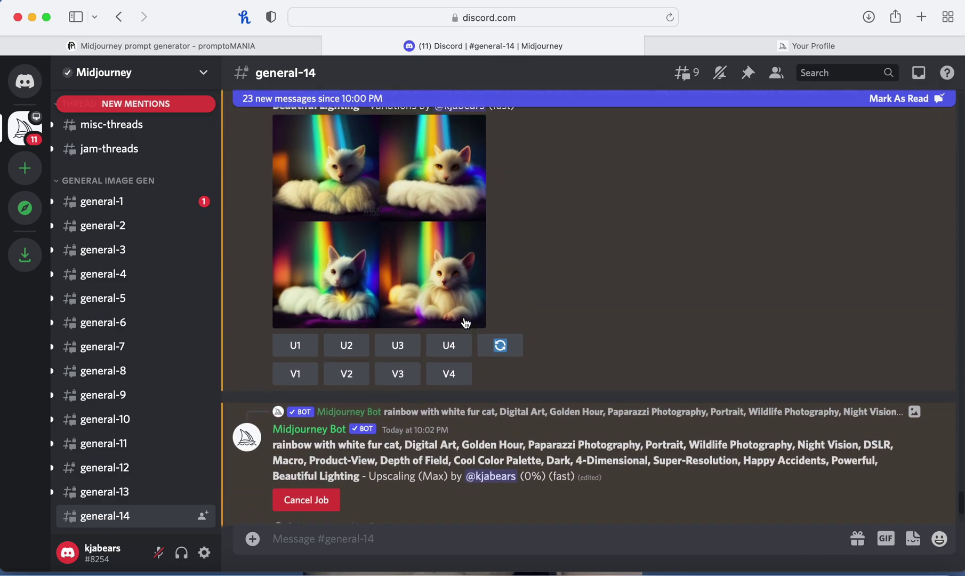
pyautogui.scroll(10, 466, 323)
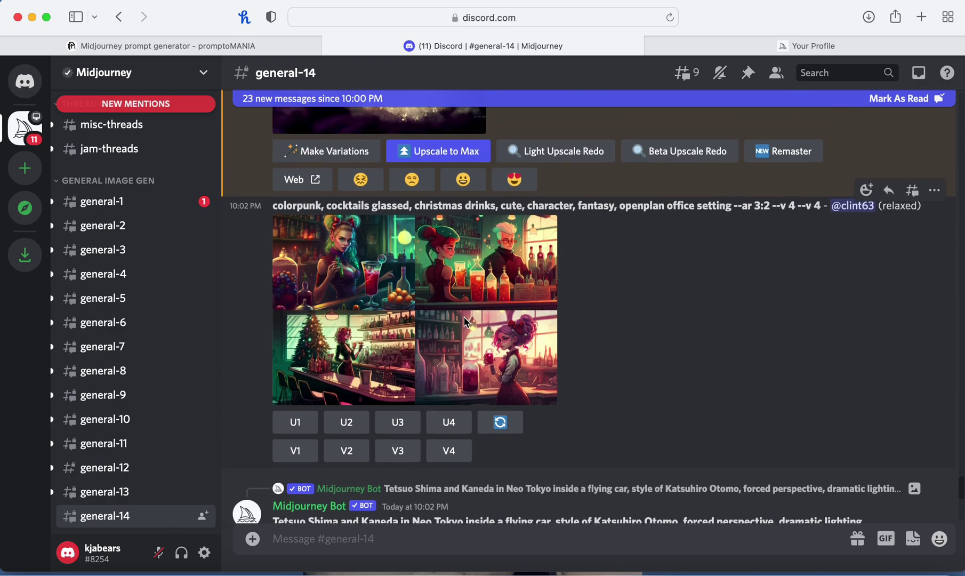
pyautogui.scroll(5, 466, 323)
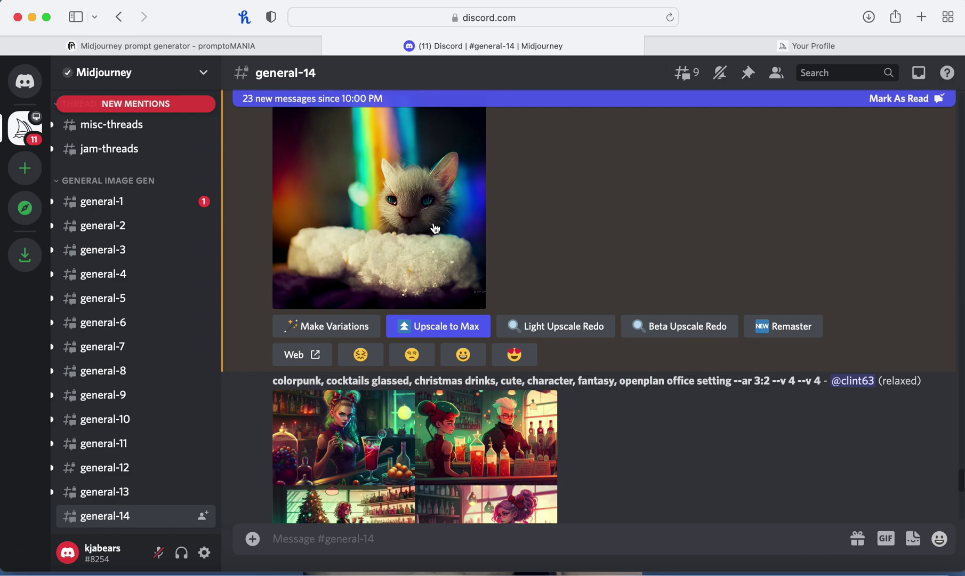
# Step: Examine the newest cat variations grid enlarged and request variations of its fourth image
pyautogui.scroll(-15, 436, 228)
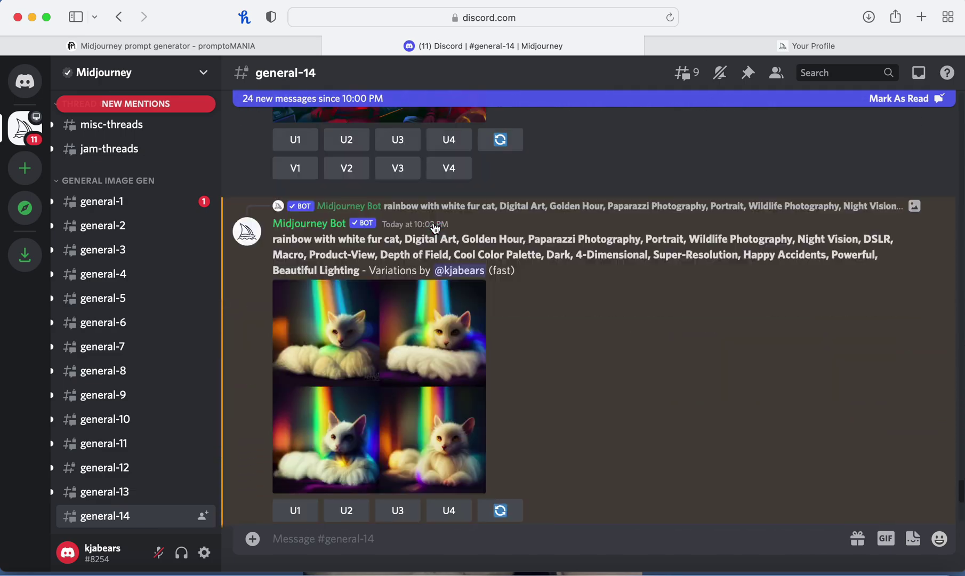
pyautogui.scroll(7, 436, 229)
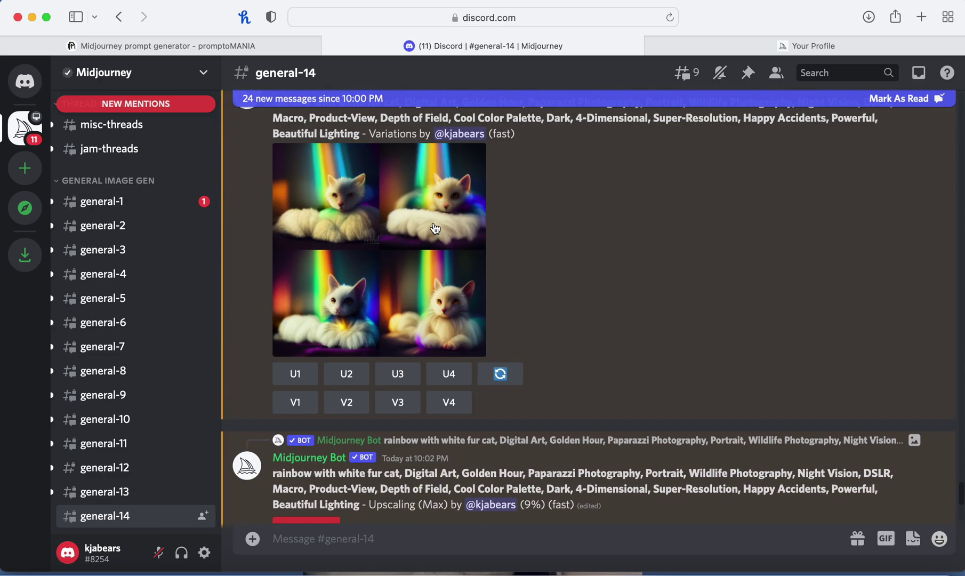
pyautogui.click(390, 229)
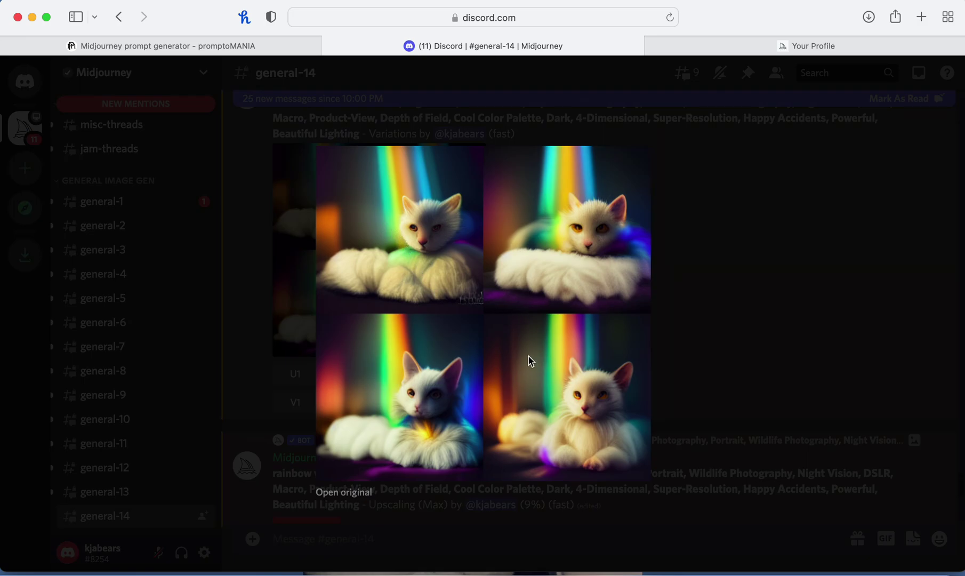
pyautogui.click(746, 313)
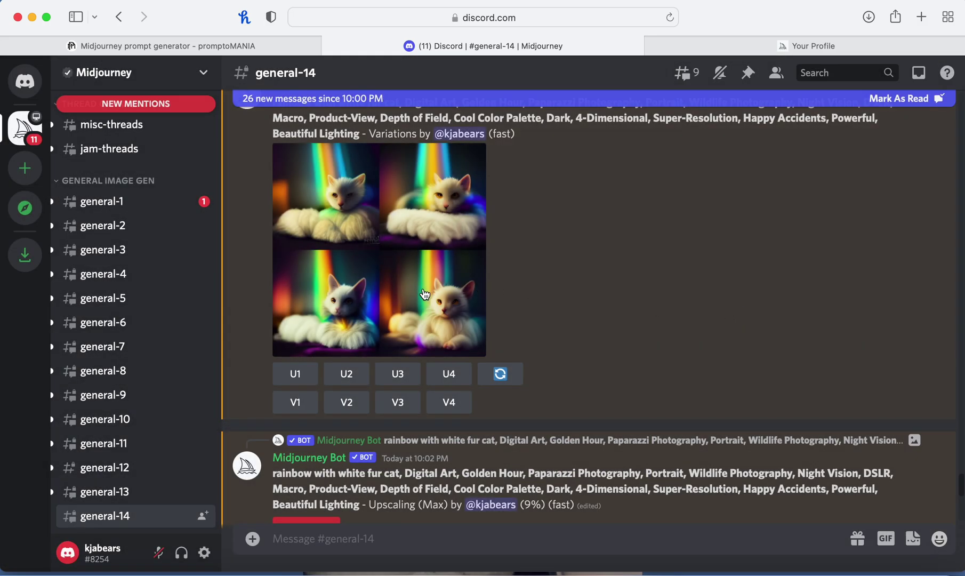
pyautogui.click(350, 310)
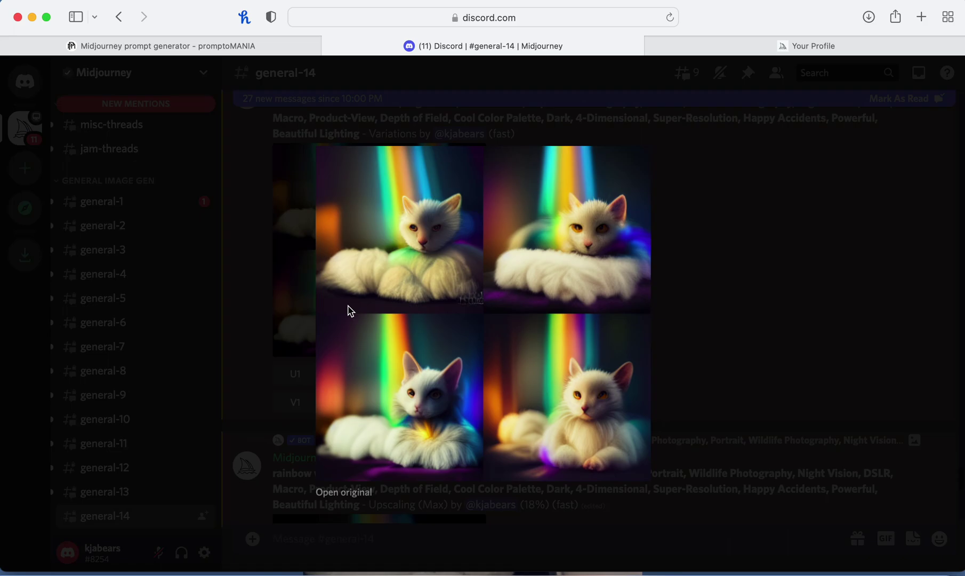
pyautogui.click(741, 290)
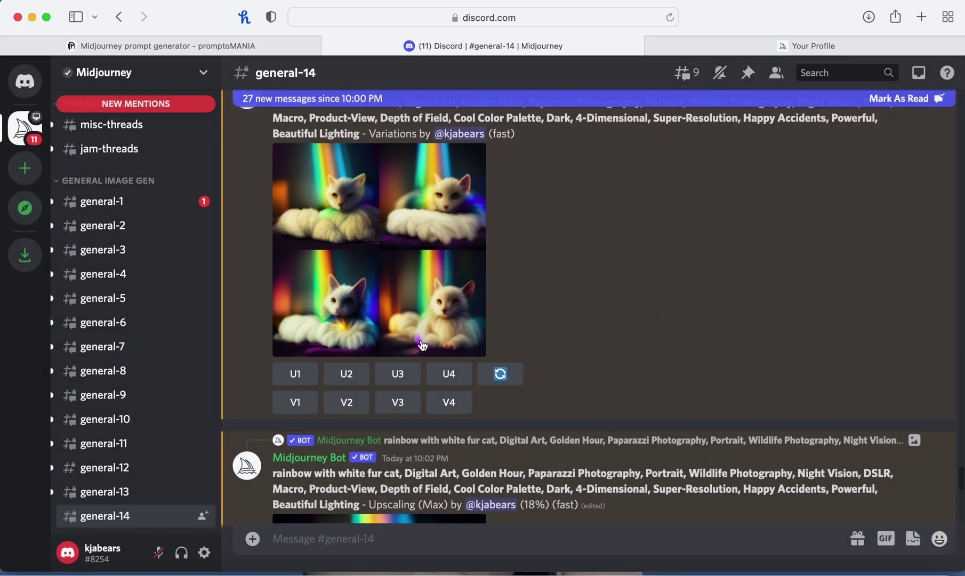
pyautogui.click(454, 325)
pyautogui.click(696, 267)
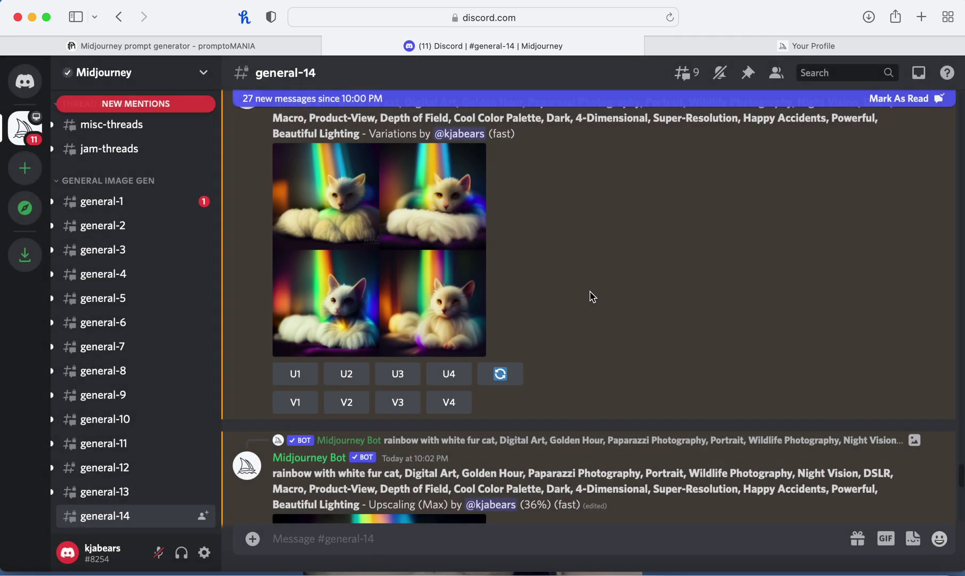
pyautogui.click(458, 407)
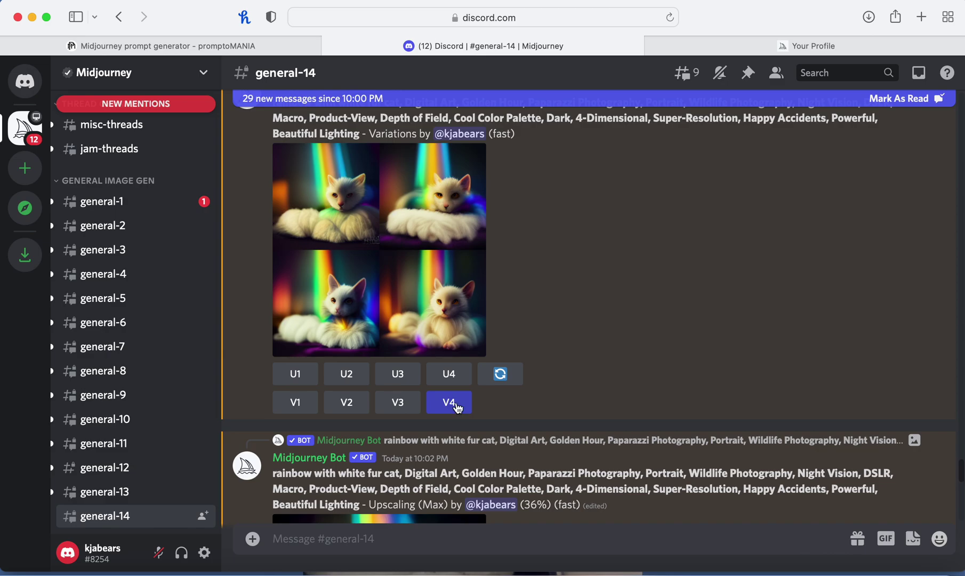
# Step: Find the upscaled close-up cat with the orange forehead in the channel and remaster it
pyautogui.scroll(-6, 458, 408)
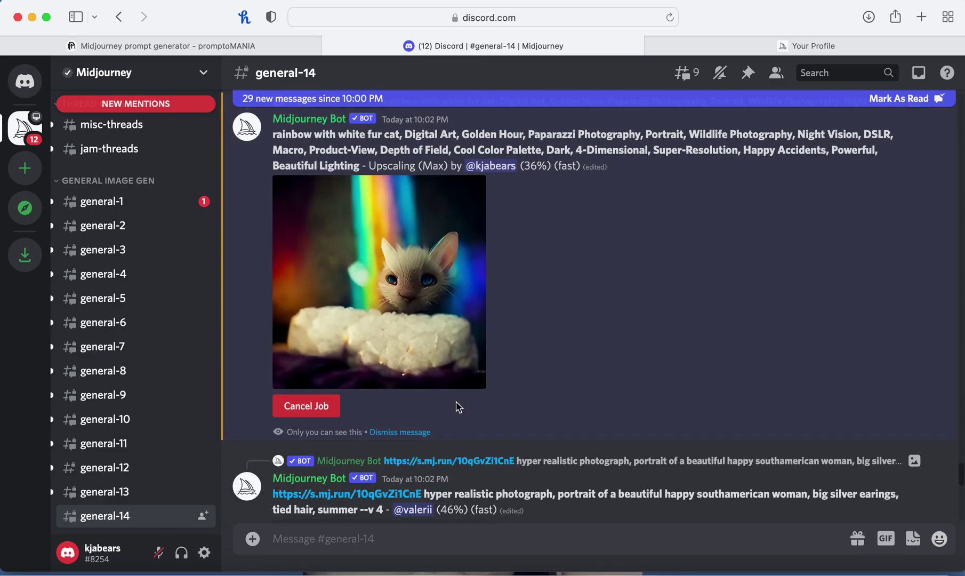
pyautogui.scroll(-10, 459, 408)
pyautogui.scroll(8, 457, 407)
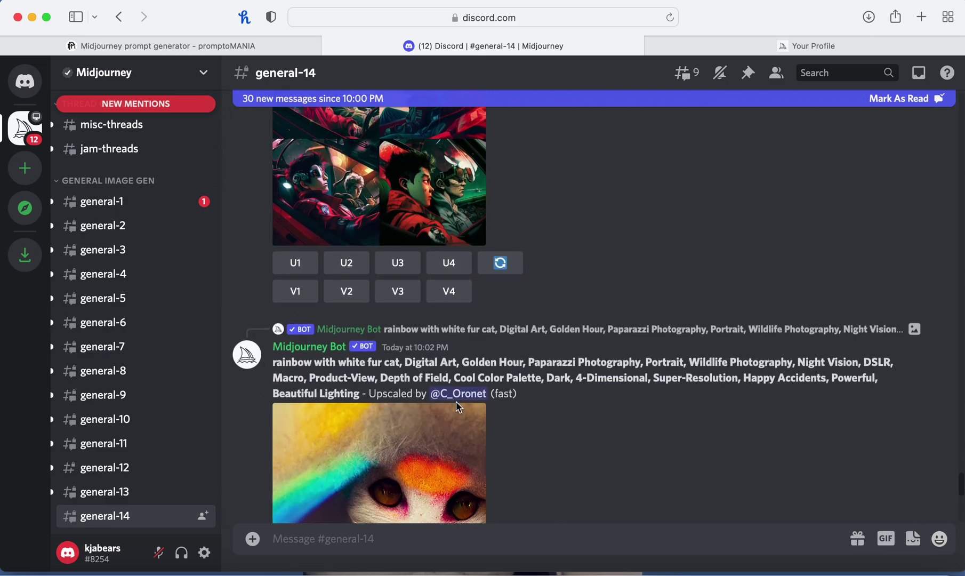
pyautogui.scroll(-3, 458, 407)
pyautogui.scroll(2, 458, 408)
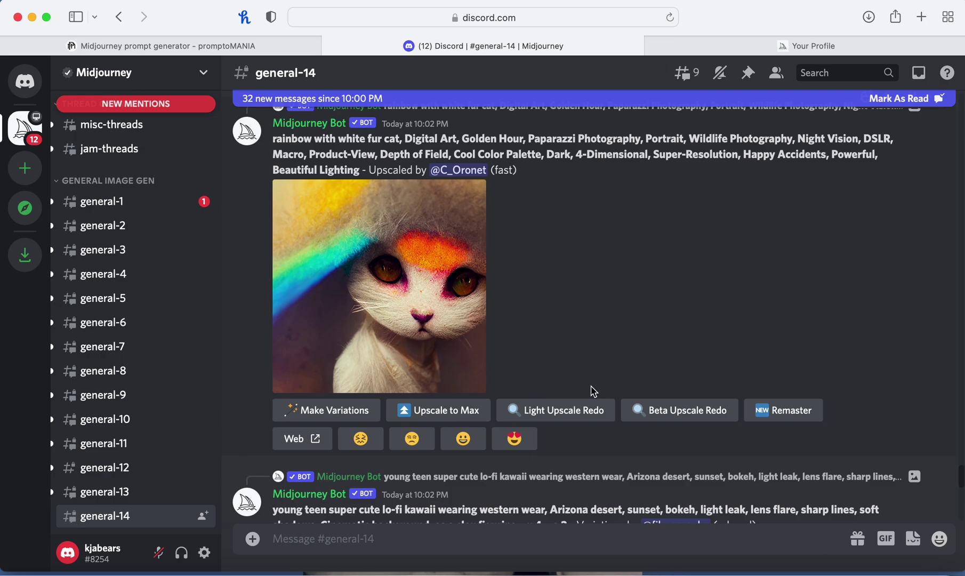
pyautogui.click(783, 410)
# Step: Look through general-14 for the cat remaster and the new variations of the fourth cat
pyautogui.scroll(-10, 619, 237)
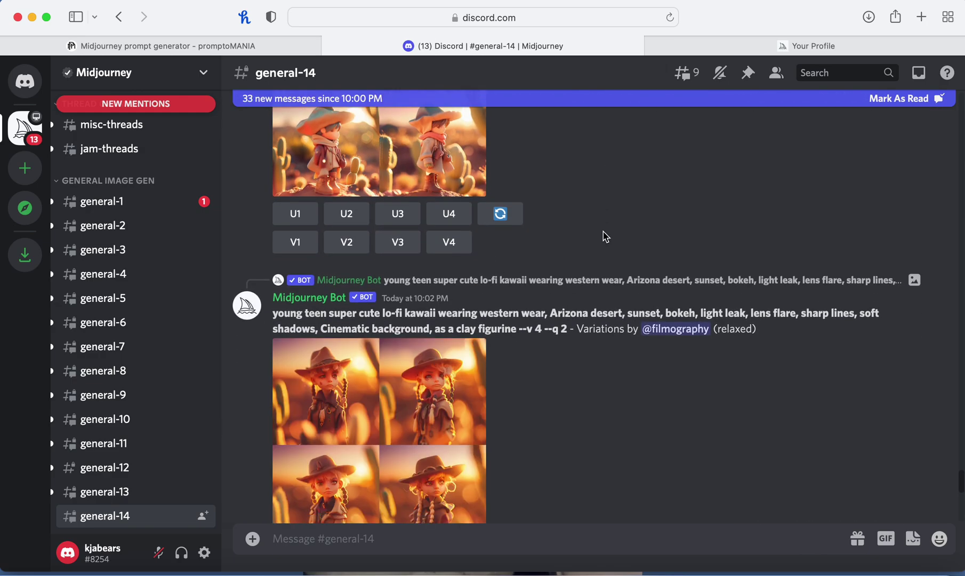
pyautogui.scroll(-10, 606, 237)
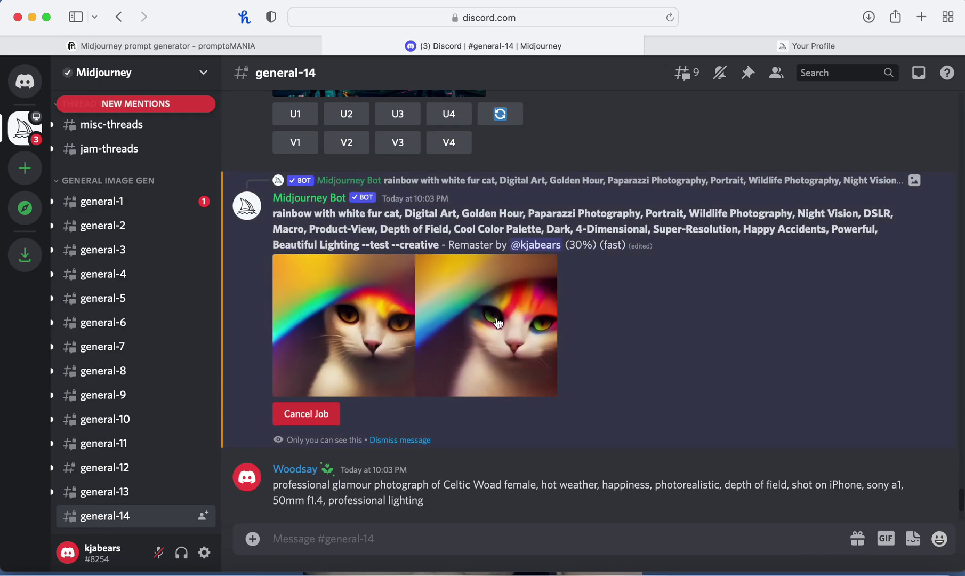
pyautogui.scroll(5, 518, 336)
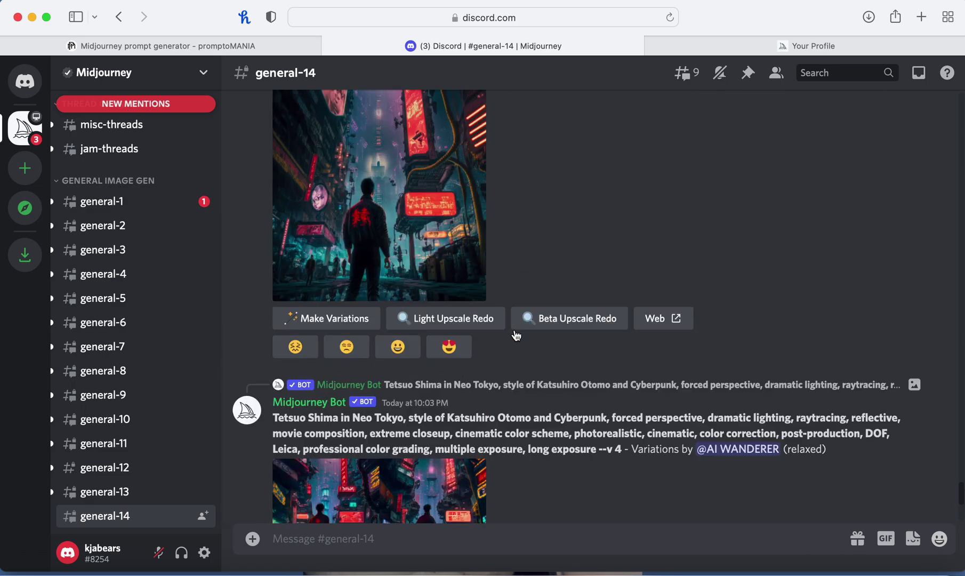
pyautogui.scroll(10, 517, 336)
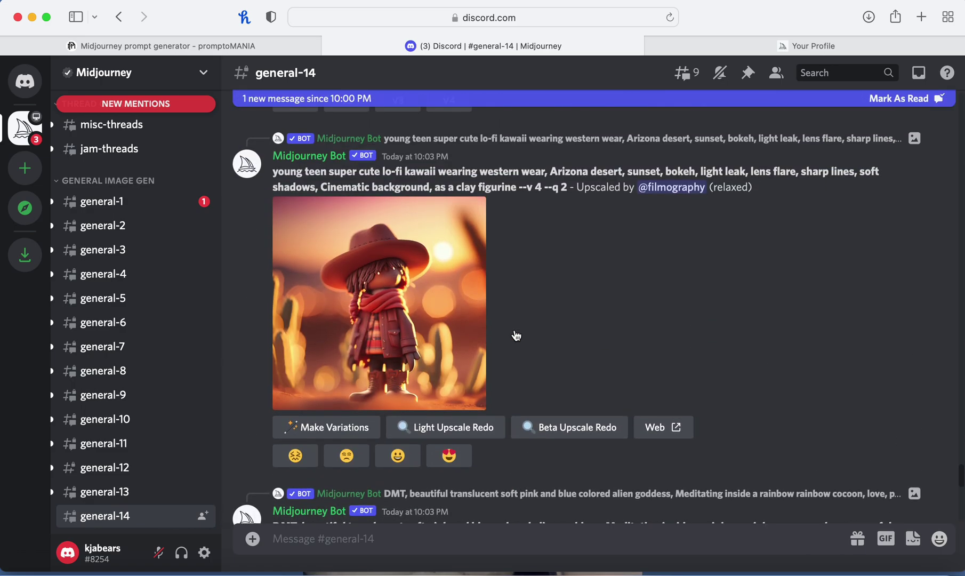
pyautogui.scroll(10, 517, 335)
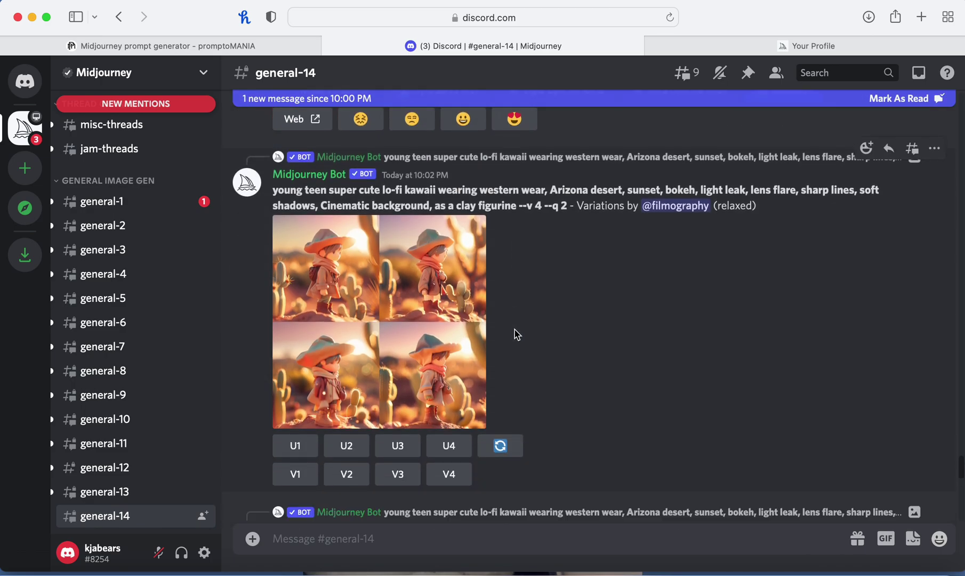
pyautogui.scroll(-10, 516, 334)
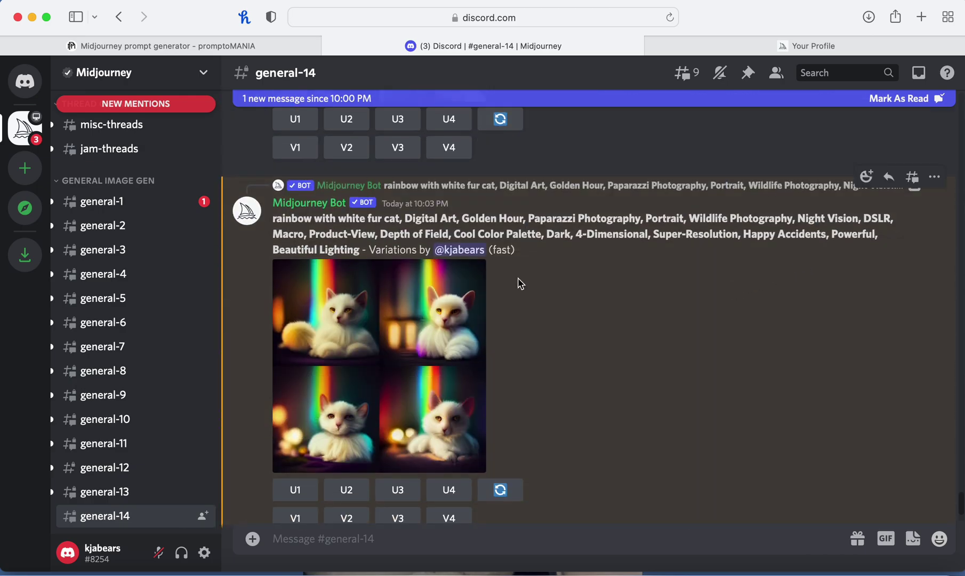
# Step: Look back through general-14 for the upscaled close-up cat with the orange forehead
pyautogui.scroll(10, 675, 209)
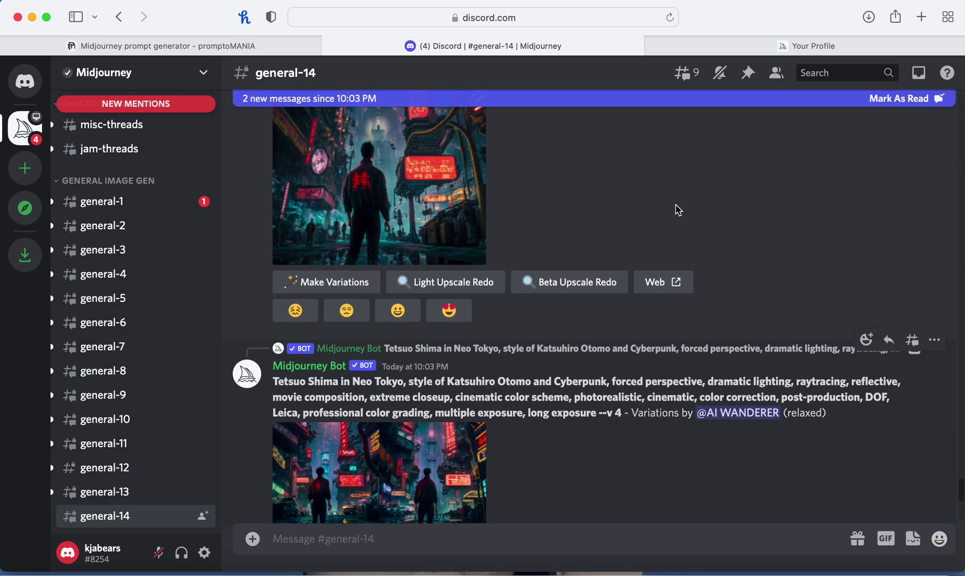
pyautogui.scroll(15, 677, 210)
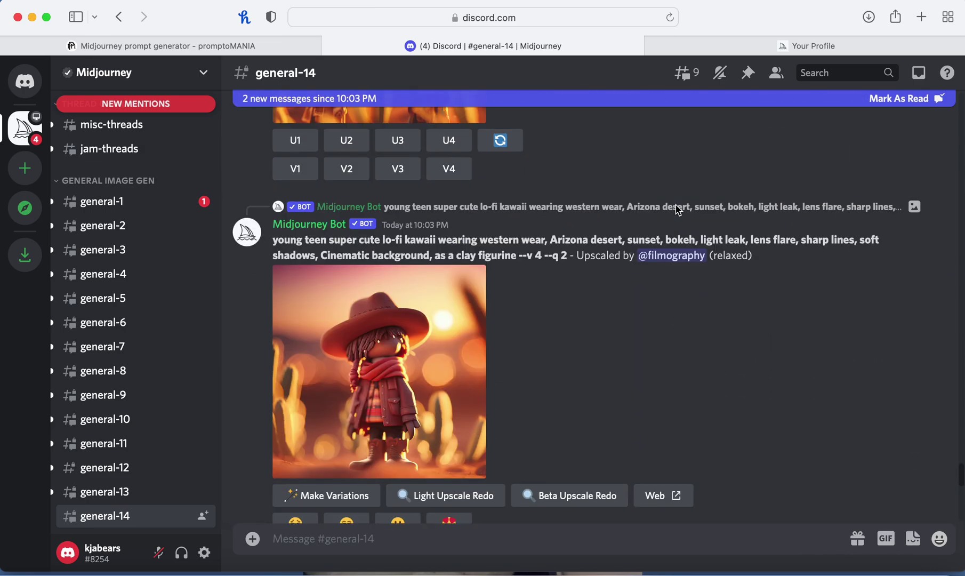
pyautogui.scroll(8, 679, 209)
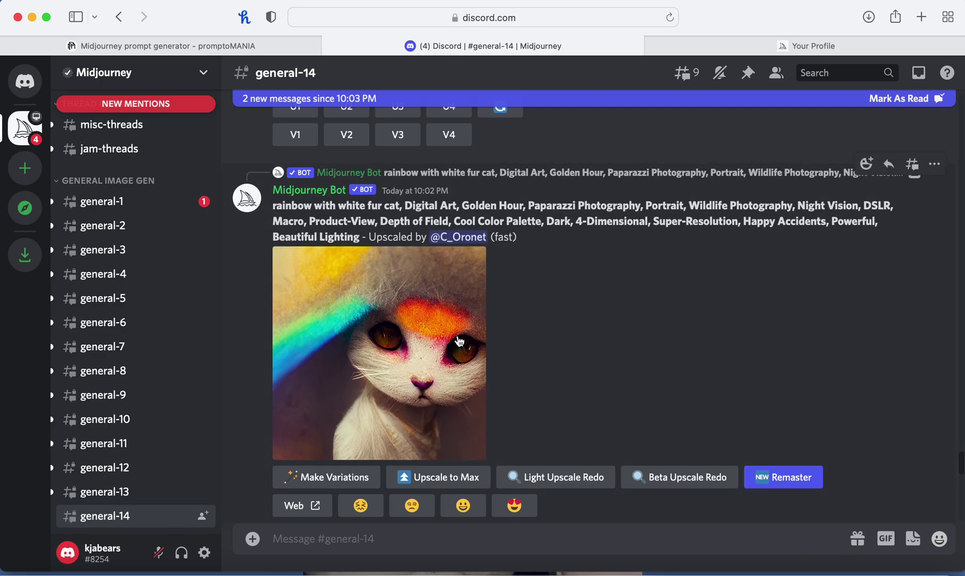
pyautogui.scroll(-8, 459, 342)
pyautogui.scroll(8, 460, 341)
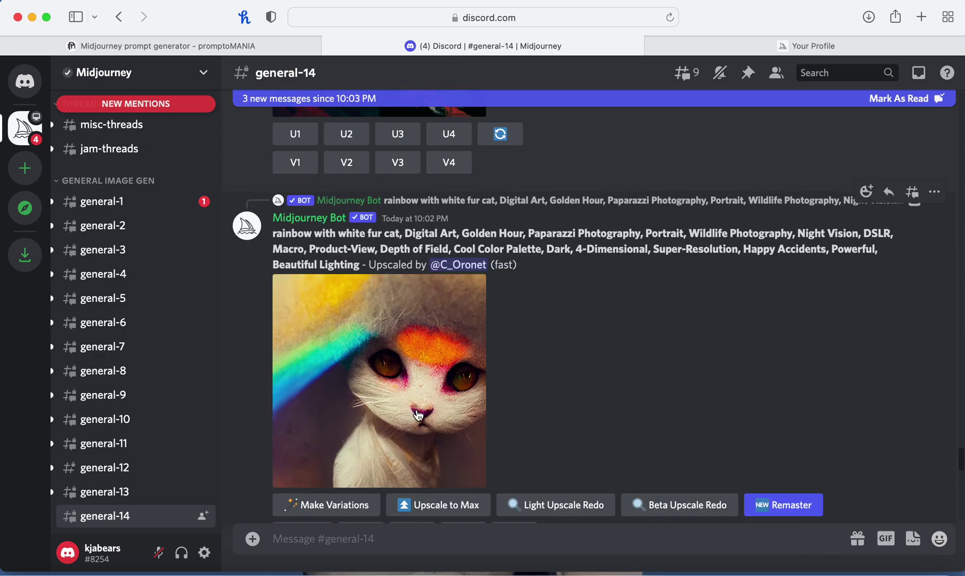
# Step: Find the newest white cat variations grid in general-14 and react to it with the envelope emoji
pyautogui.scroll(-15, 419, 415)
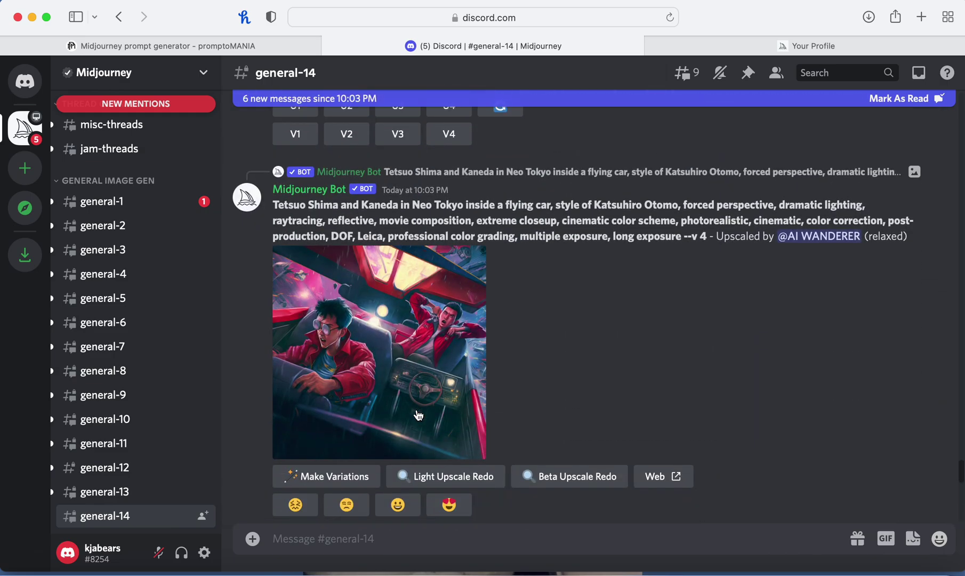
pyautogui.scroll(-15, 418, 416)
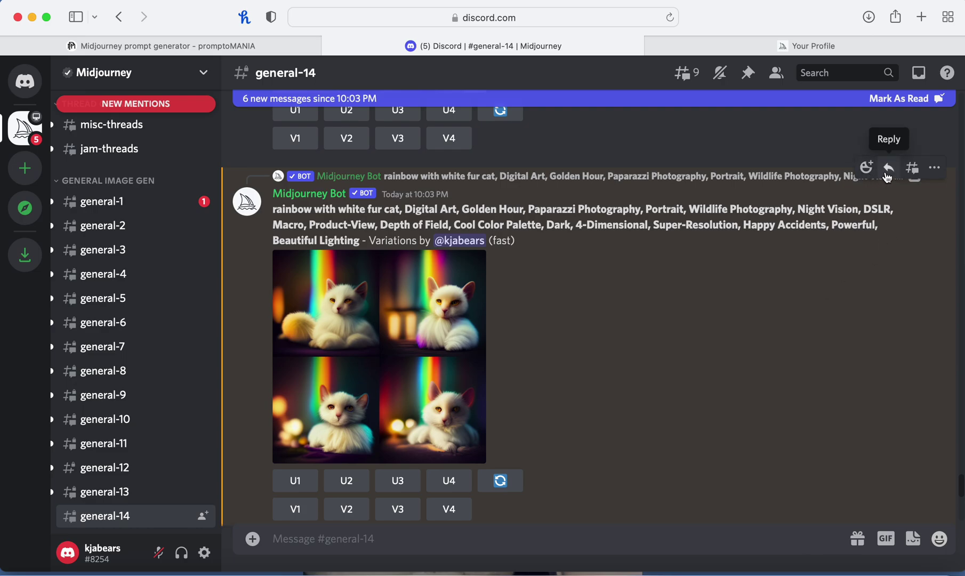
pyautogui.click(866, 167)
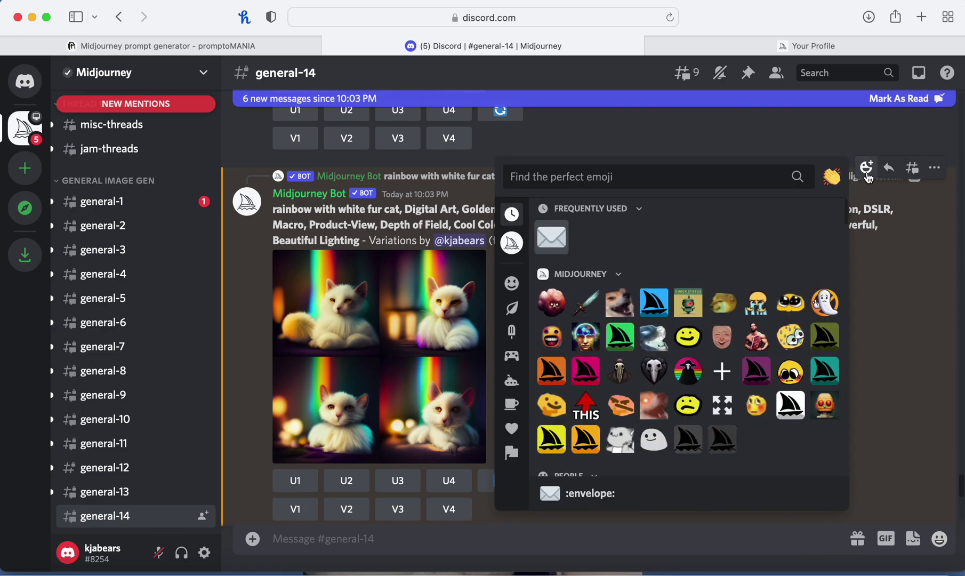
pyautogui.click(555, 244)
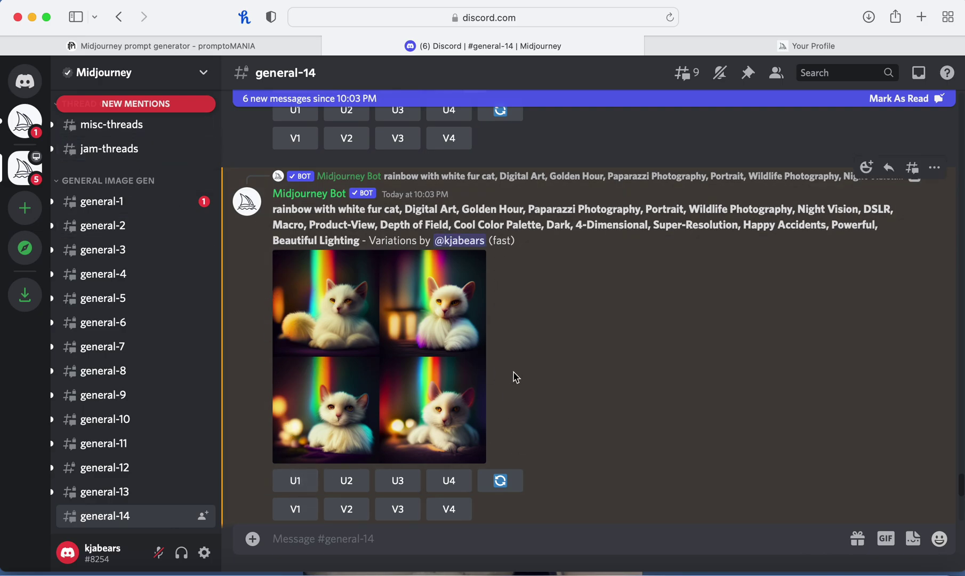
# Step: Check the envelope reaction under the white cat variations grid and examine the grid enlarged
pyautogui.scroll(7, 517, 377)
pyautogui.scroll(-5, 516, 377)
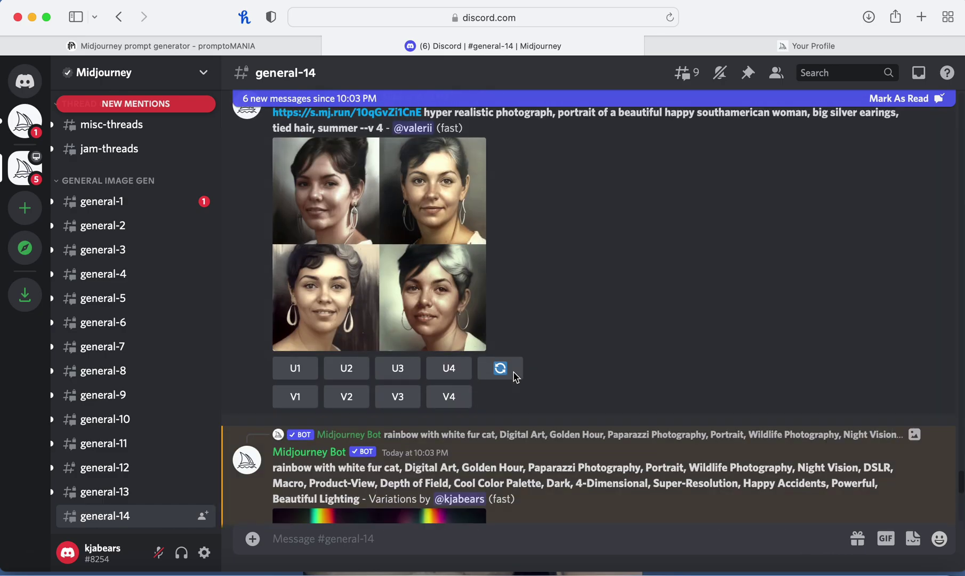
pyautogui.scroll(-3, 516, 377)
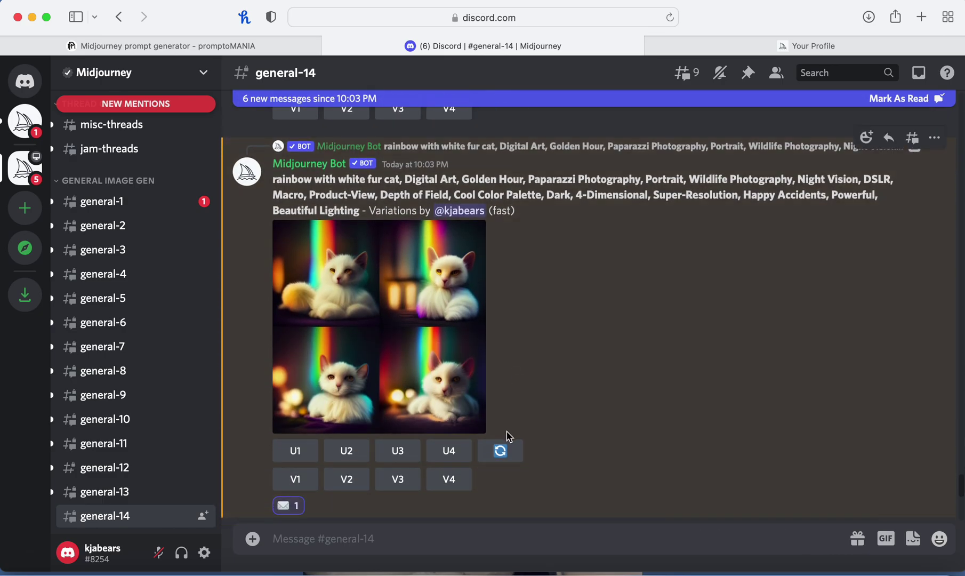
pyautogui.click(392, 372)
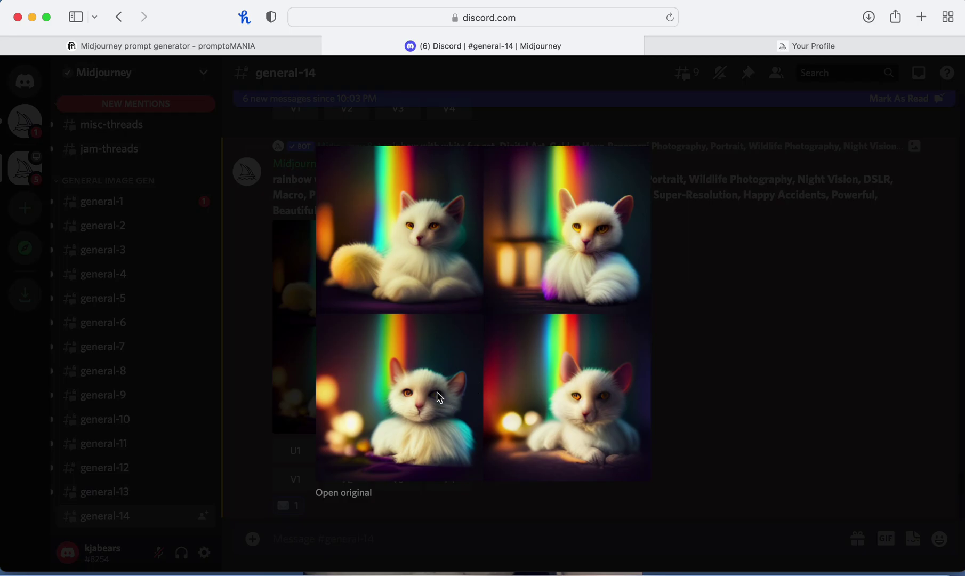
pyautogui.click(683, 401)
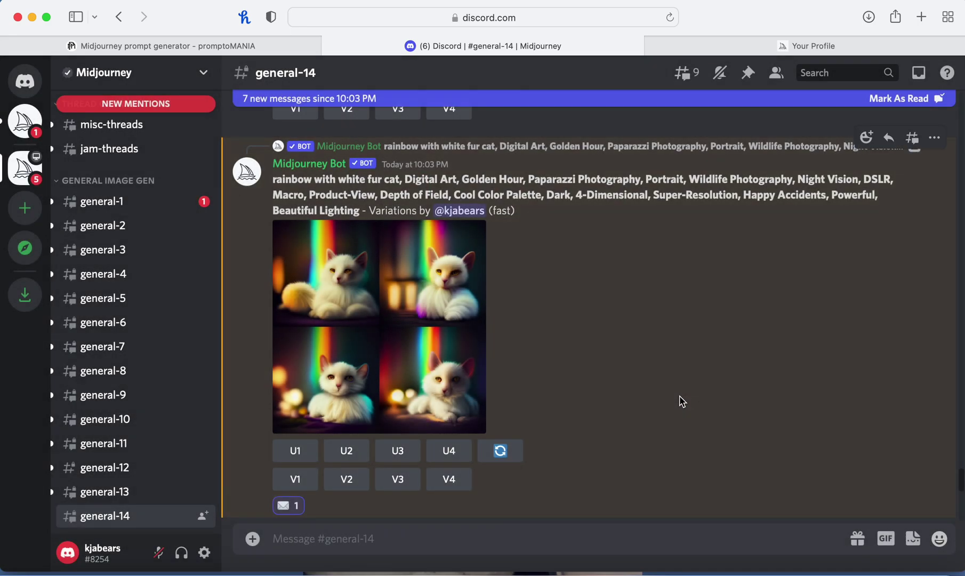
# Step: Review the separate cat images in the Midjourney Bot direct message and jump back to their original message
pyautogui.click(25, 120)
pyautogui.scroll(-5, 417, 364)
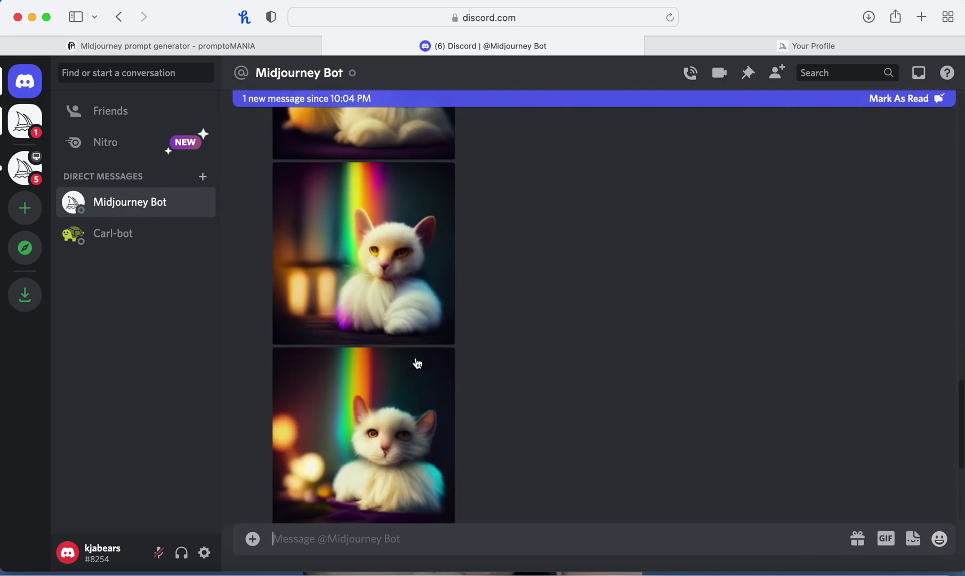
pyautogui.scroll(-5, 418, 363)
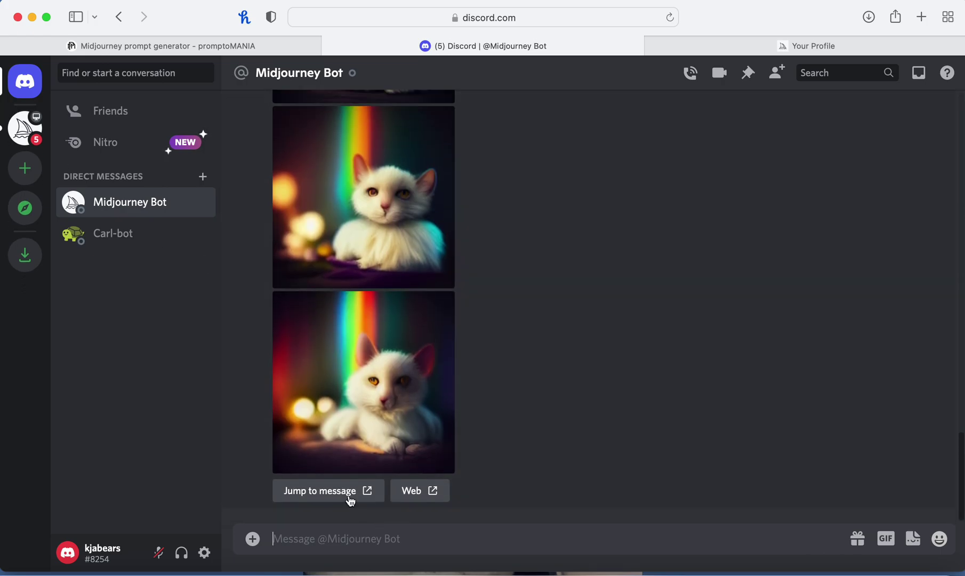
pyautogui.click(328, 491)
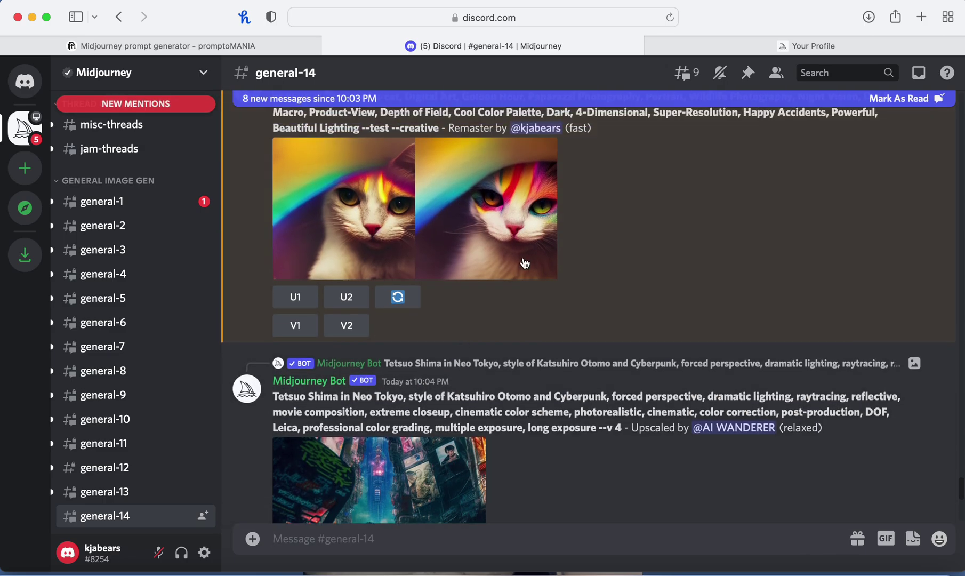
# Step: Request variations of the second remastered close-up cat and check the job in general-14
pyautogui.click(346, 329)
pyautogui.scroll(-10, 531, 286)
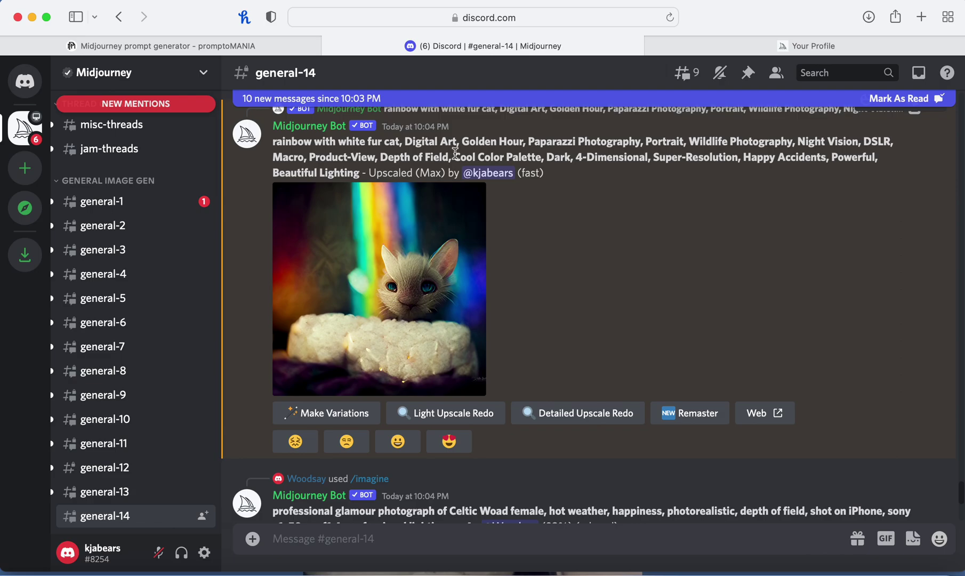
pyautogui.scroll(-15, 432, 272)
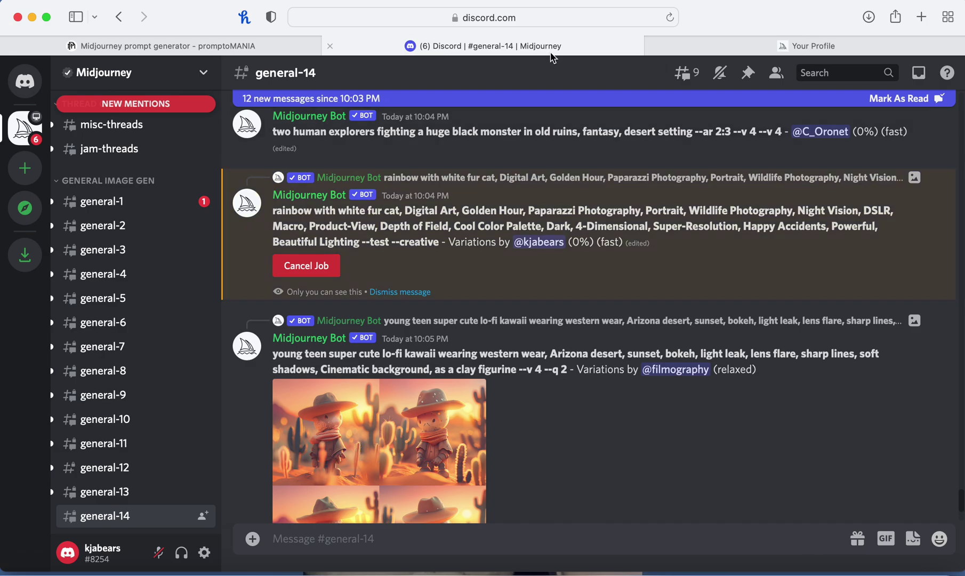
# Step: Switch to the Midjourney profile page and browse the gallery's half Spider-Man, half Deadpool mask images and their upscales
pyautogui.click(751, 52)
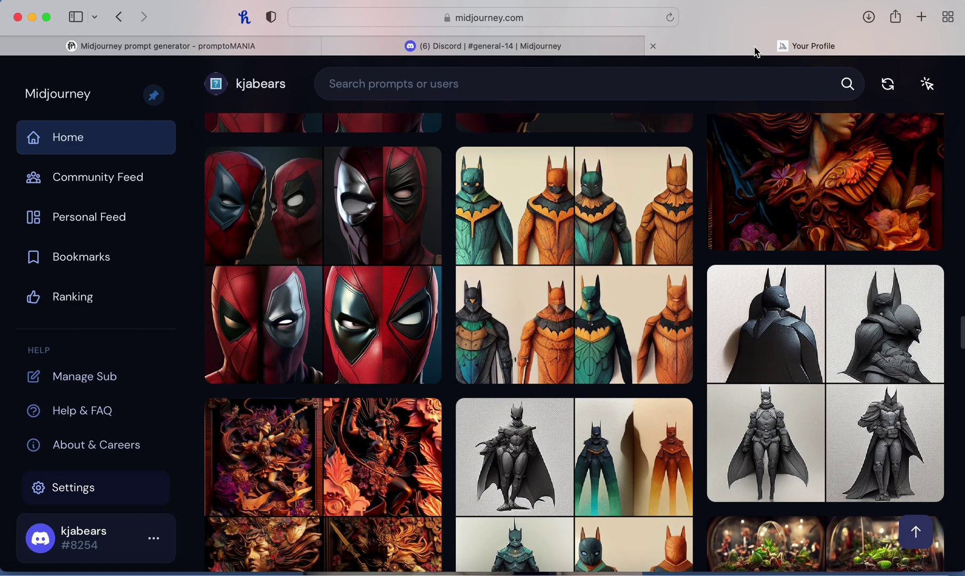
pyautogui.scroll(3, 588, 269)
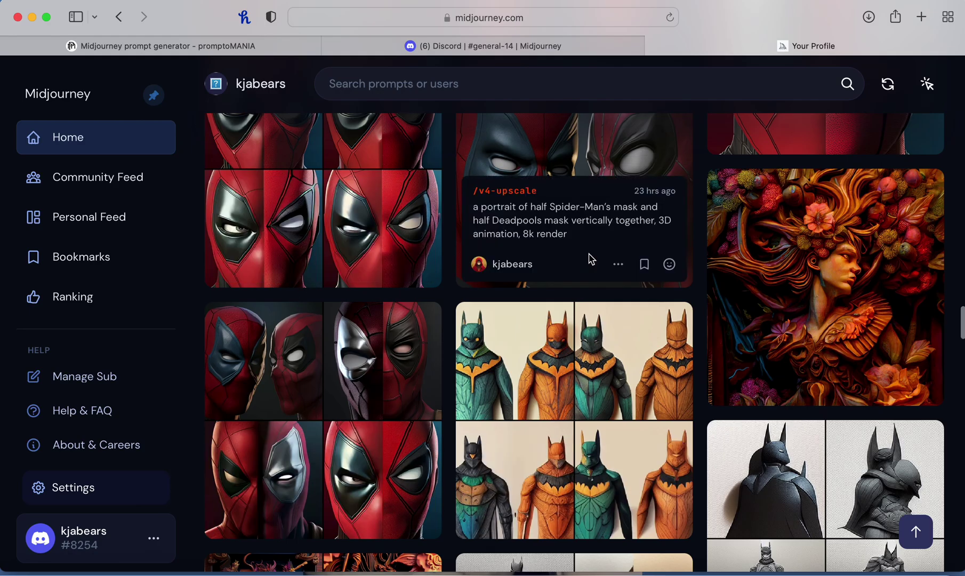
pyautogui.scroll(3, 592, 260)
pyautogui.scroll(10, 592, 259)
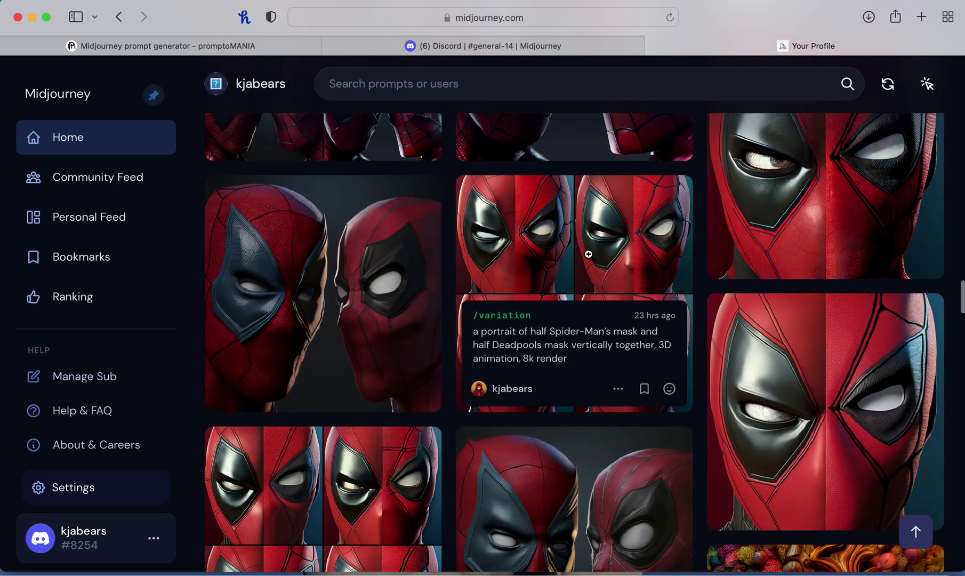
pyautogui.scroll(2, 588, 254)
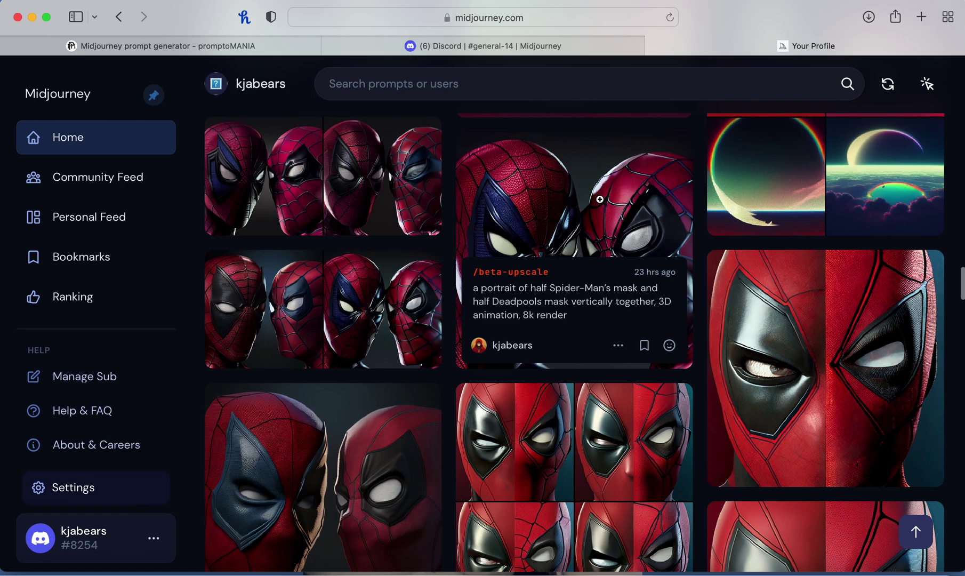
pyautogui.scroll(4, 600, 199)
pyautogui.moveTo(860, 269); pyautogui.dragTo(787, 480)
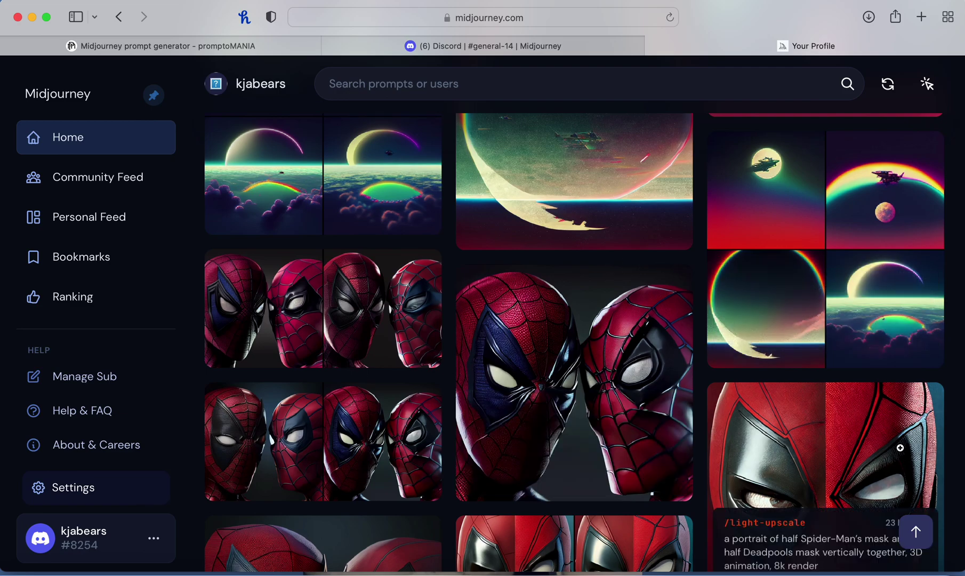
pyautogui.scroll(-1, 902, 448)
pyautogui.scroll(-5, 901, 449)
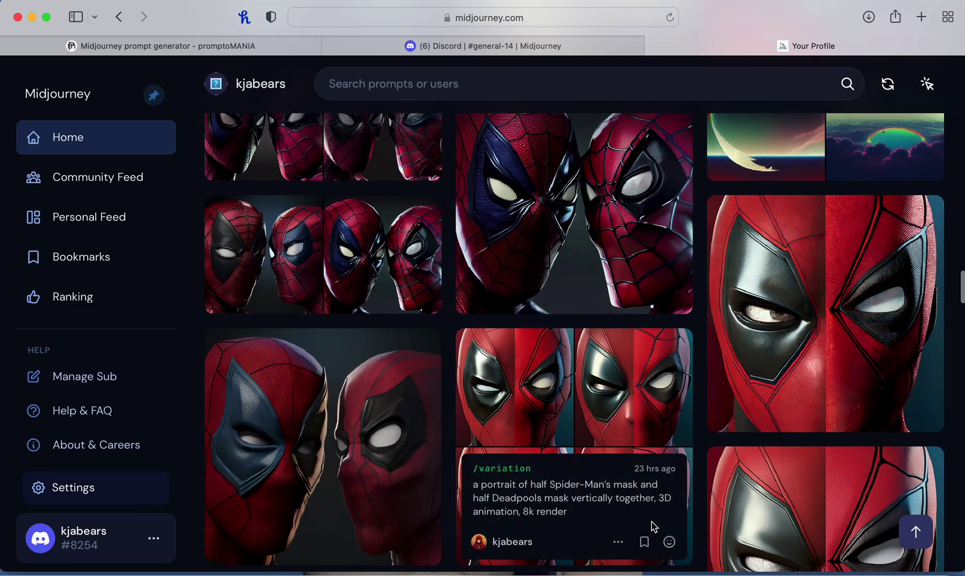
pyautogui.scroll(-2, 829, 515)
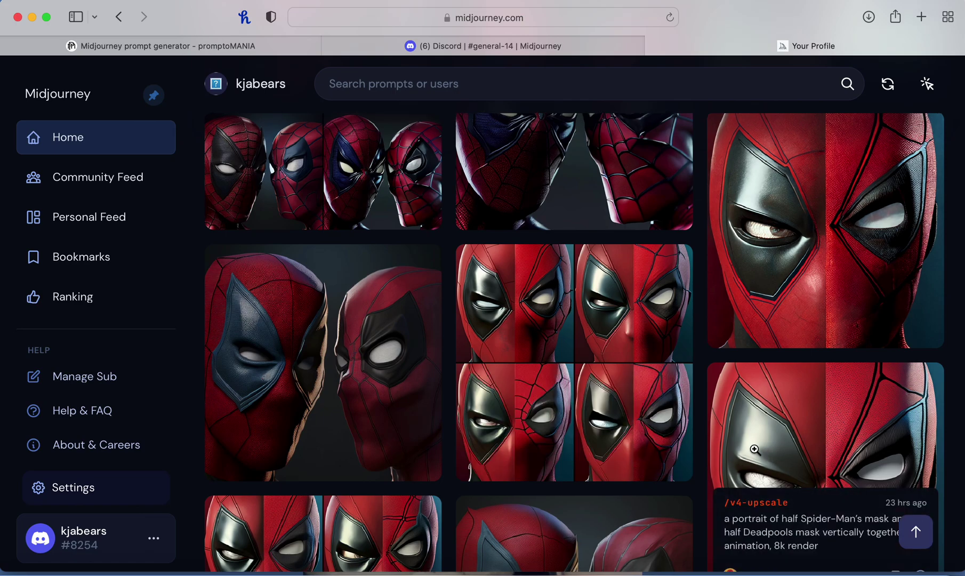
pyautogui.scroll(3, 755, 449)
pyautogui.scroll(1, 755, 450)
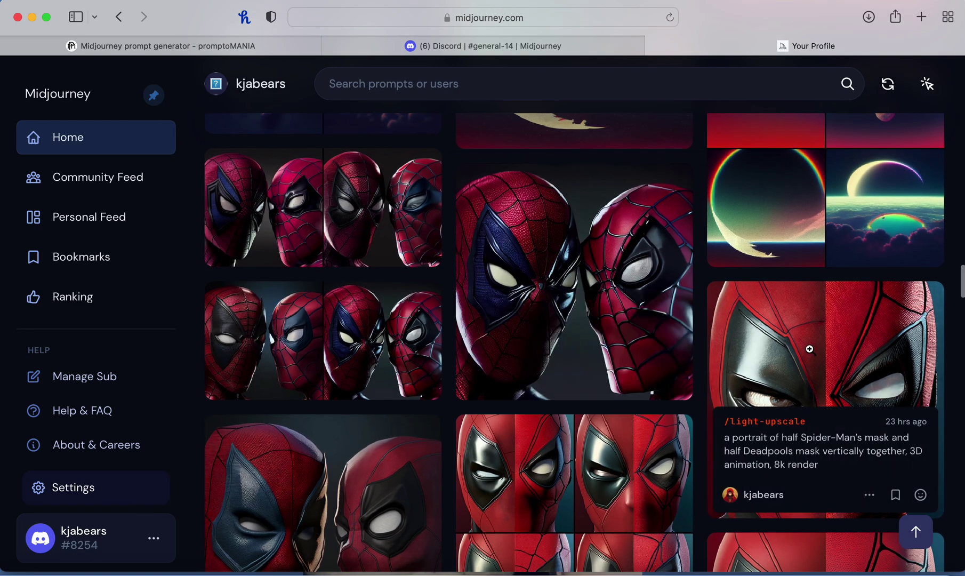